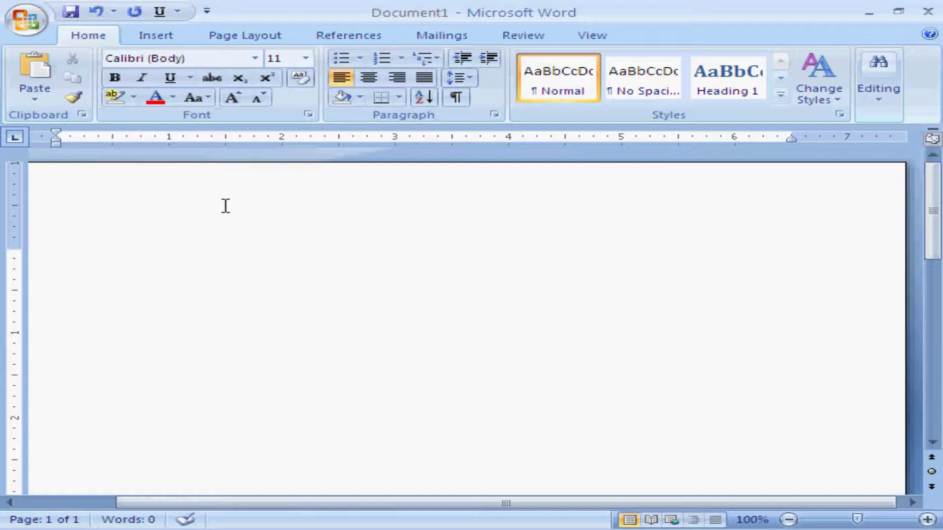
Step: Insert an empty four-column table from the Table grid, then delete it
left_click(147, 42)
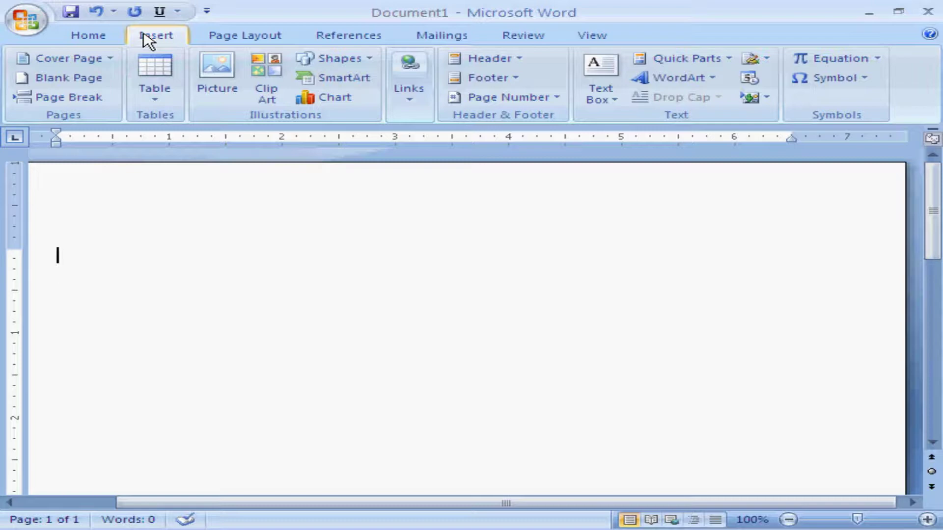
left_click(156, 98)
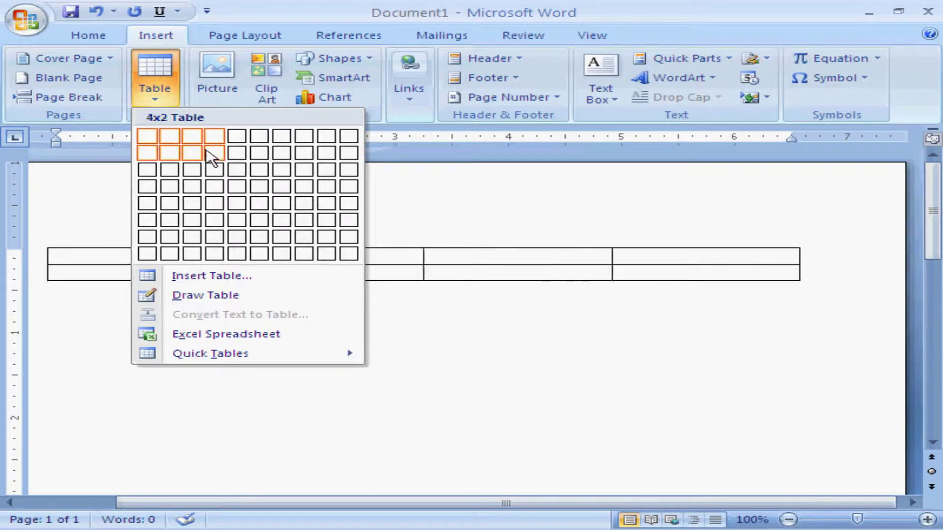
left_click(214, 191)
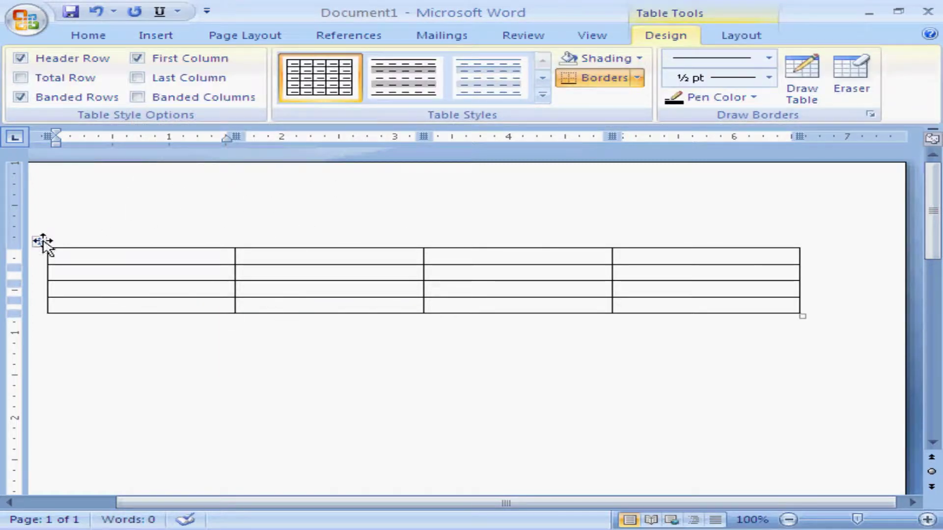
left_click(85, 230)
key("ctrl+a")
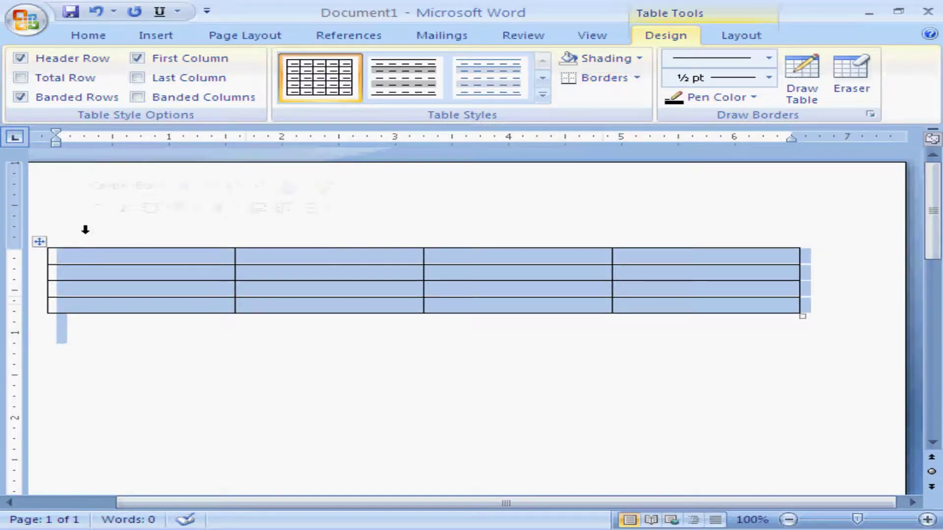
key("Delete")
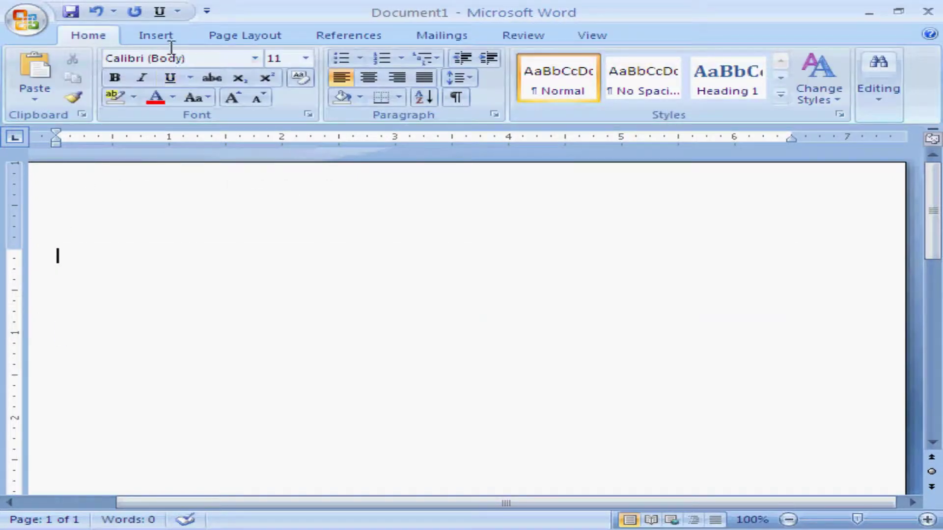
Step: Insert a 4-column, 5-row table through the Insert Table dialog, then delete it
left_click(165, 40)
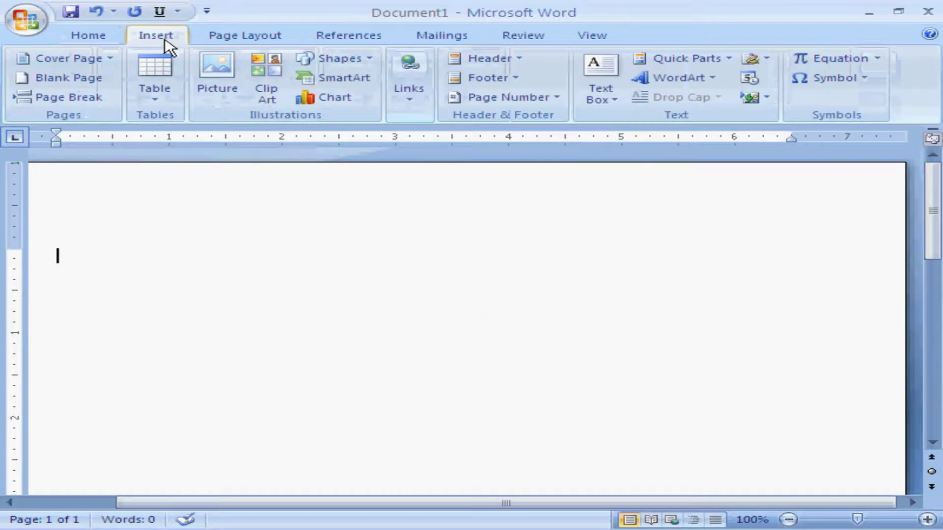
left_click(164, 96)
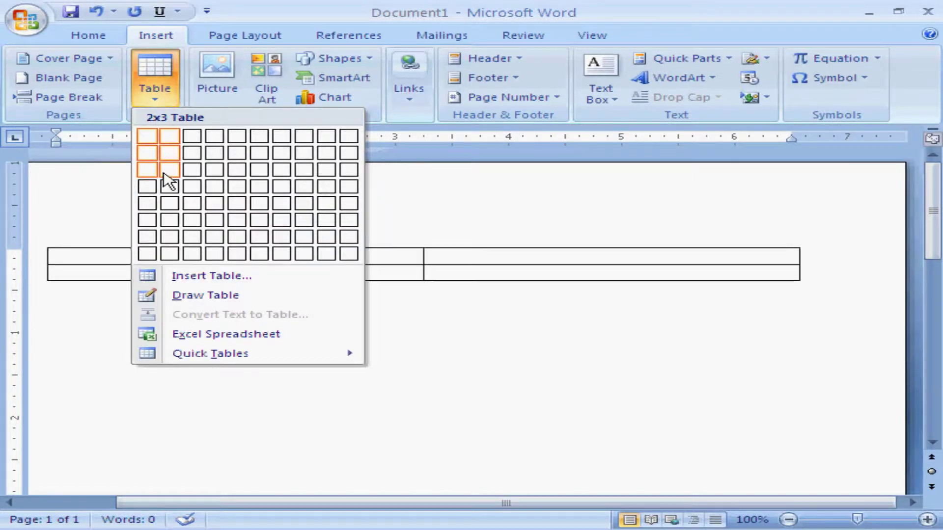
left_click(191, 277)
type("4")
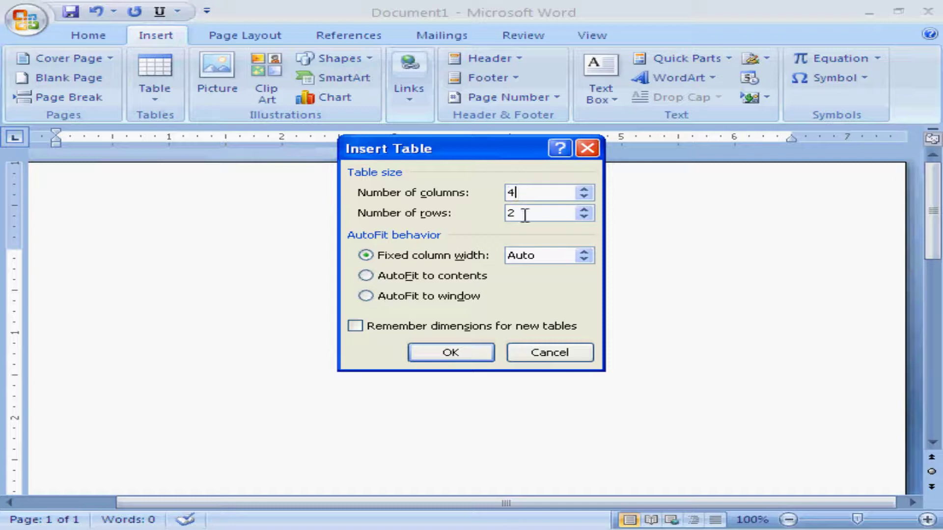
double_click(509, 212)
type("5")
left_click(449, 358)
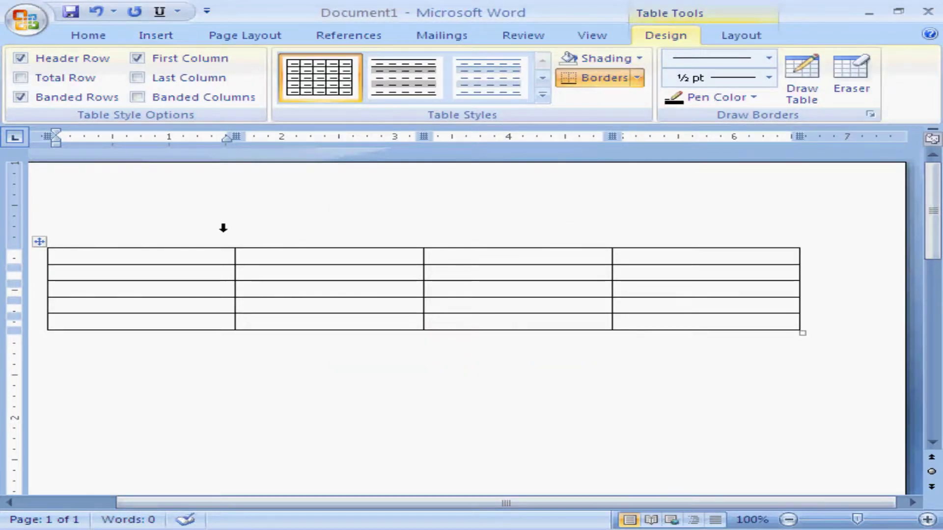
key("ctrl+a")
key("Delete")
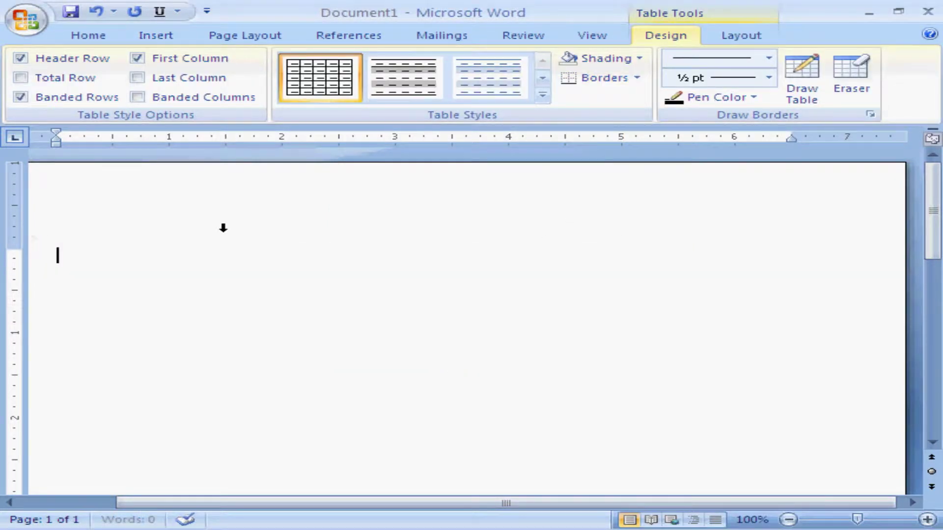
Step: Draw a table freehand with its outer border and several row borders
left_click(154, 39)
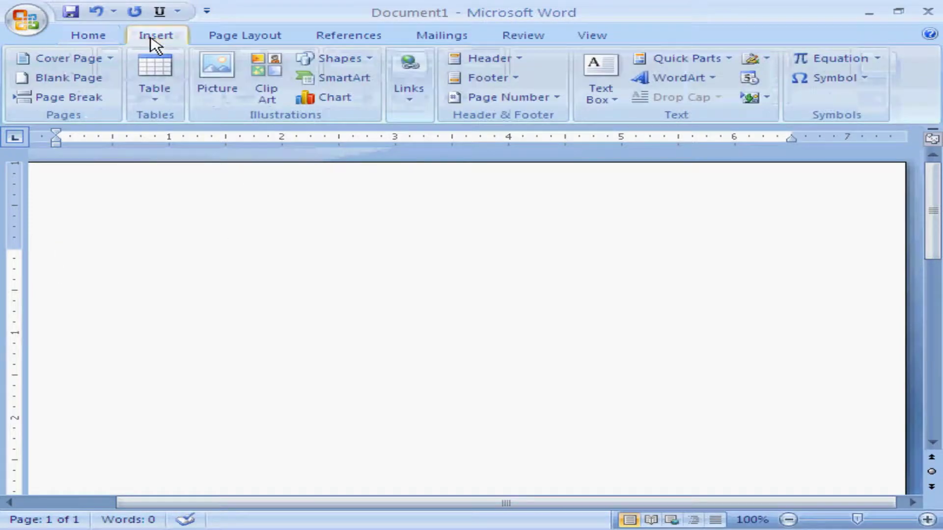
left_click(156, 98)
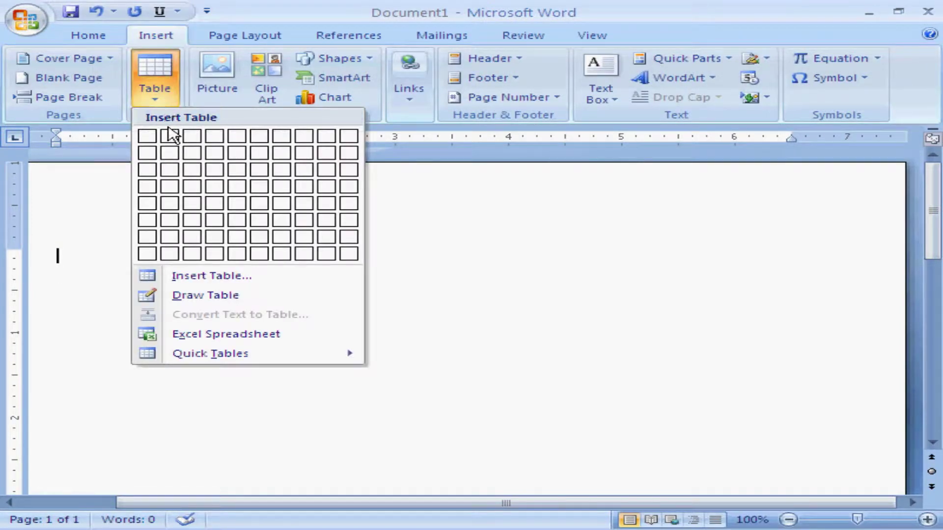
left_click(204, 296)
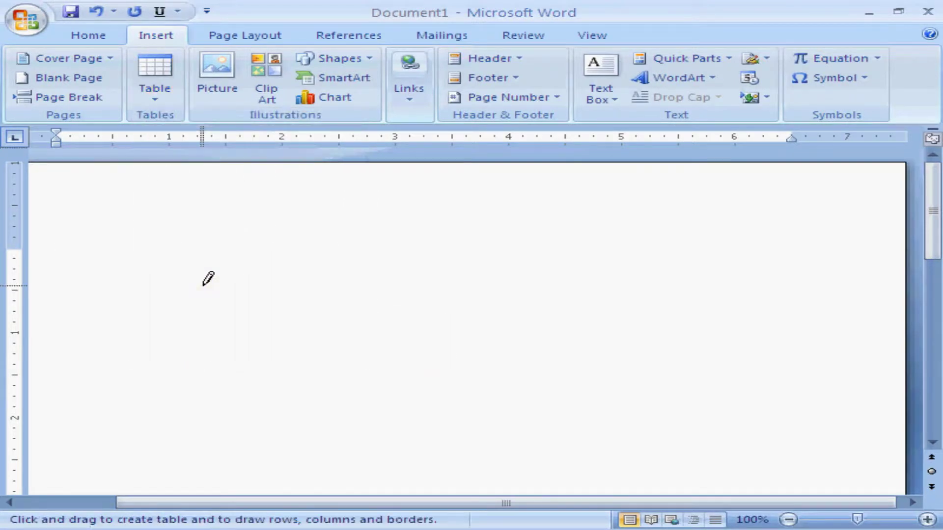
mouse_move(97, 252)
left_mouse_down()
mouse_move(295, 344)
mouse_move(651, 366)
left_mouse_up()
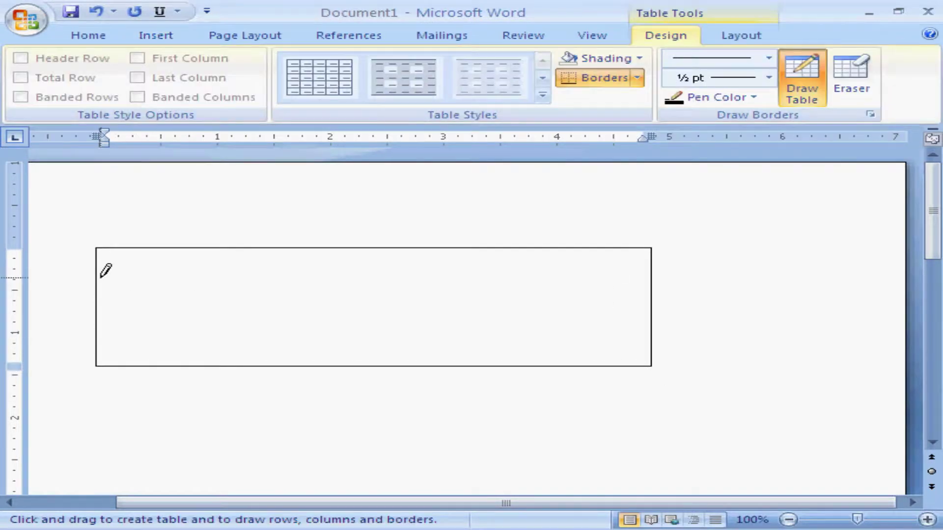
left_click_drag(94, 273, 544, 275)
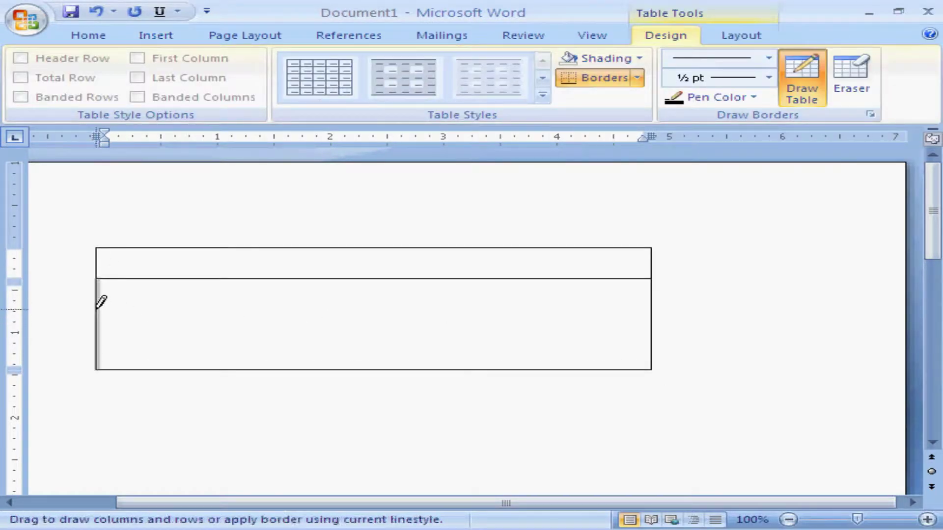
mouse_move(98, 310)
left_mouse_down()
mouse_move(470, 327)
mouse_move(682, 321)
left_mouse_up()
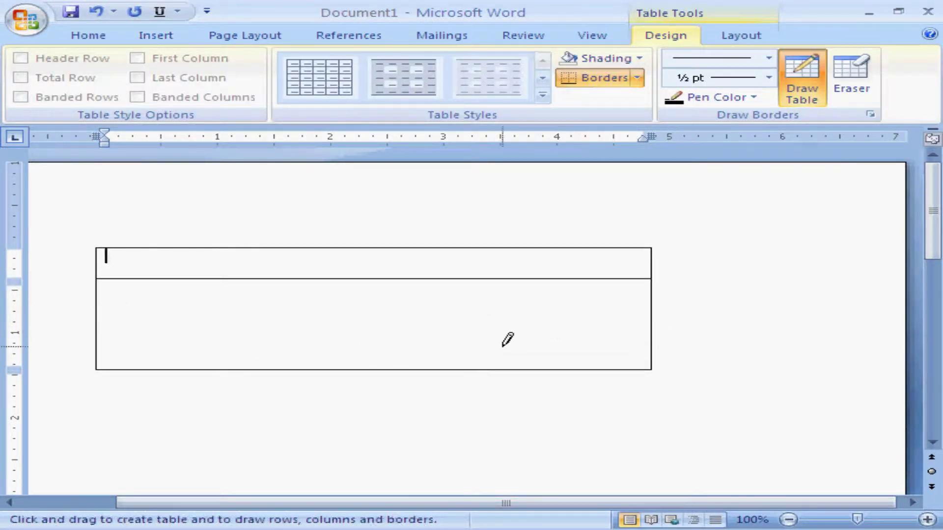
left_click_drag(94, 323, 543, 329)
Step: Split the drawn table into four columns, then delete it
left_click_drag(239, 241, 248, 366)
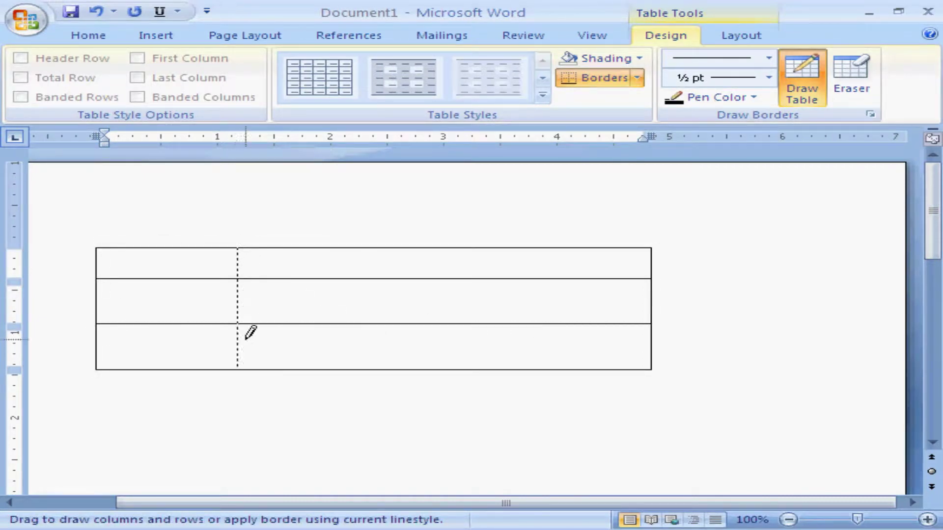
left_click_drag(401, 246, 402, 366)
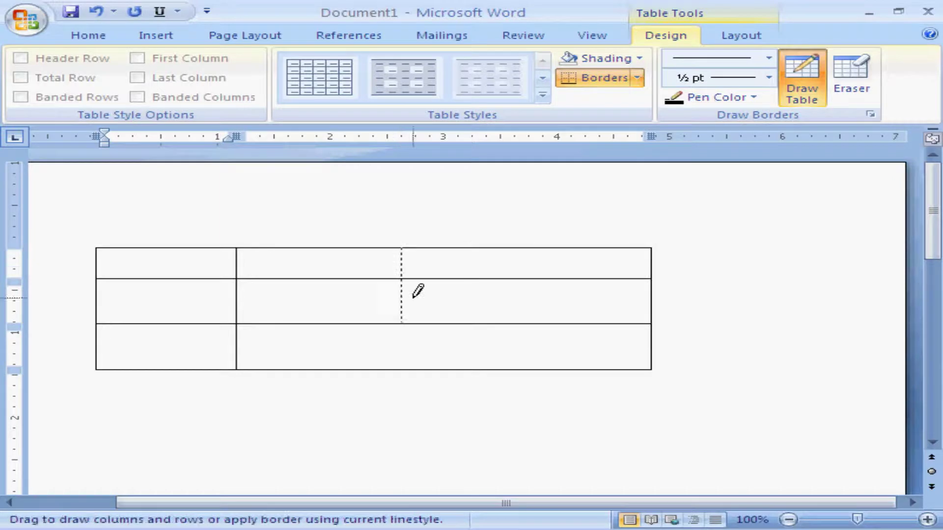
left_click_drag(539, 248, 539, 366)
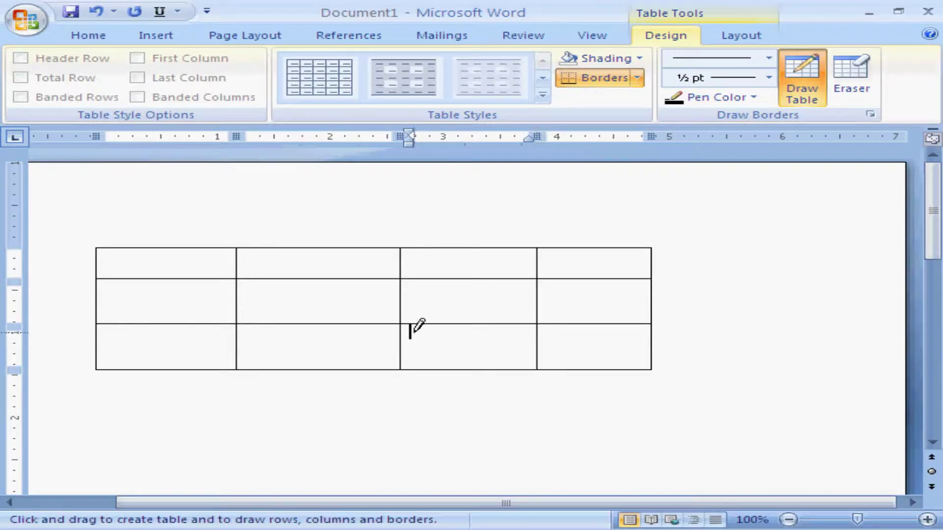
key("ctrl+a")
key("Delete")
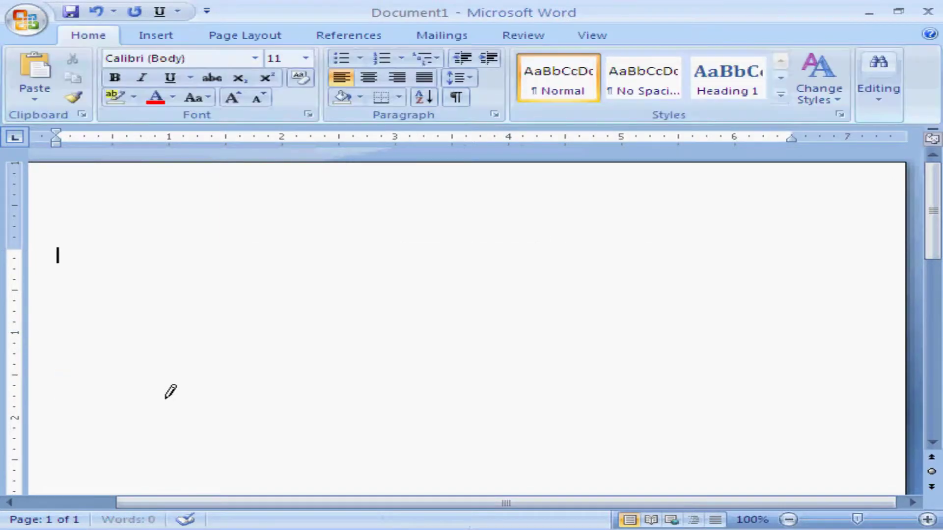
Step: Insert the Greek alphabet Double Table quick table, then clear the document
left_click(153, 38)
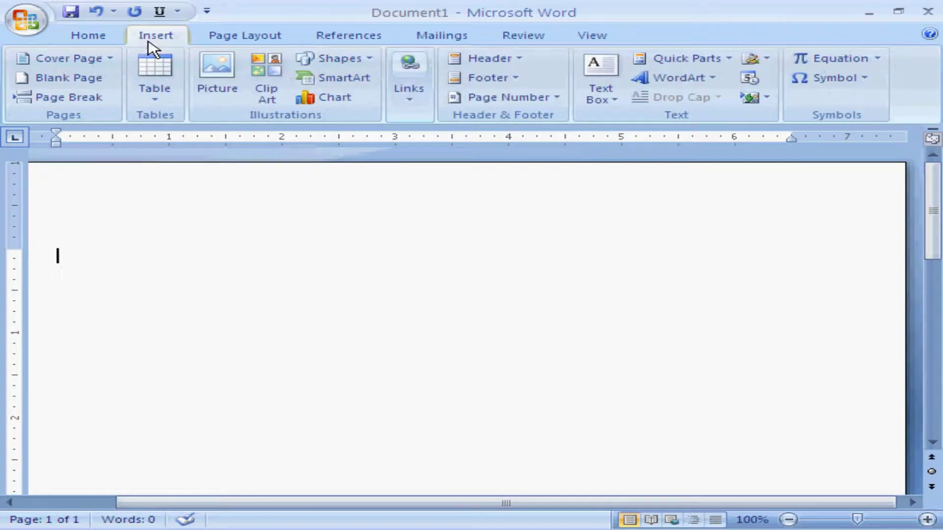
left_click(163, 101)
mouse_move(210, 354)
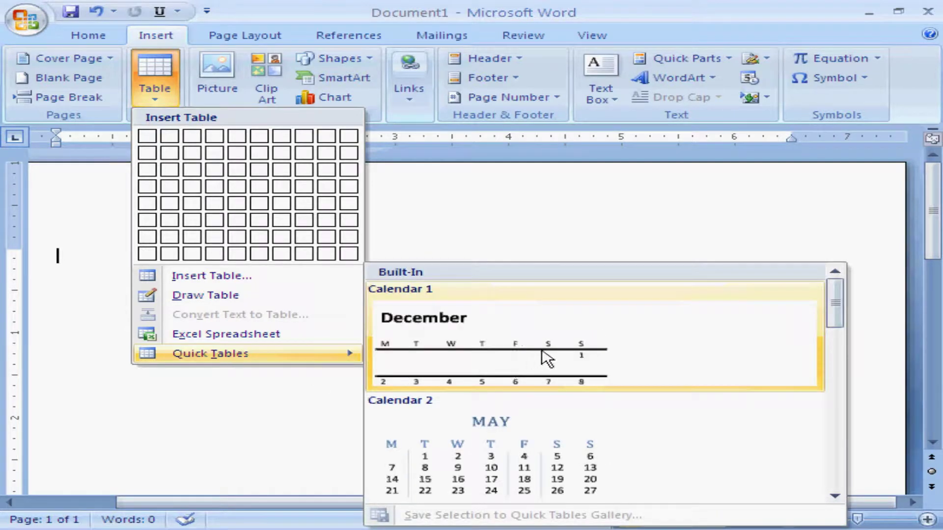
left_click(835, 390)
left_click(835, 395)
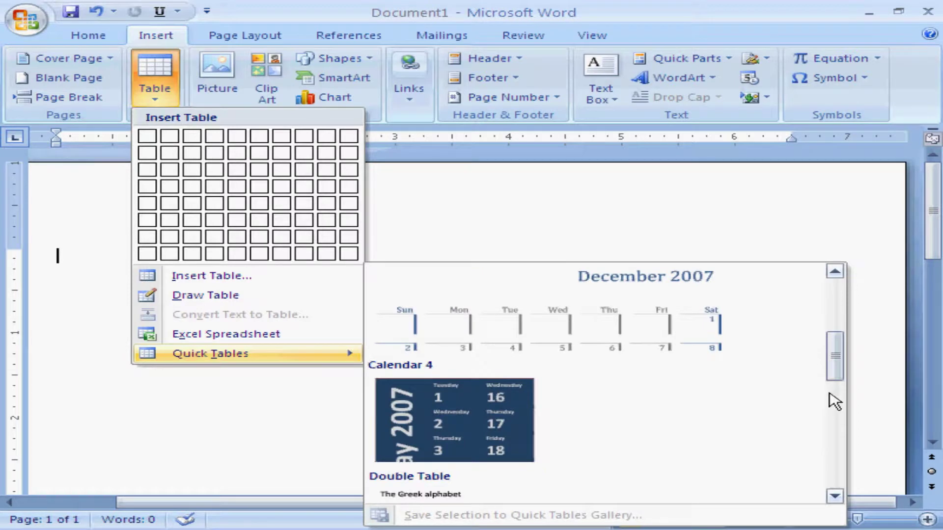
left_click(830, 395)
left_click(738, 415)
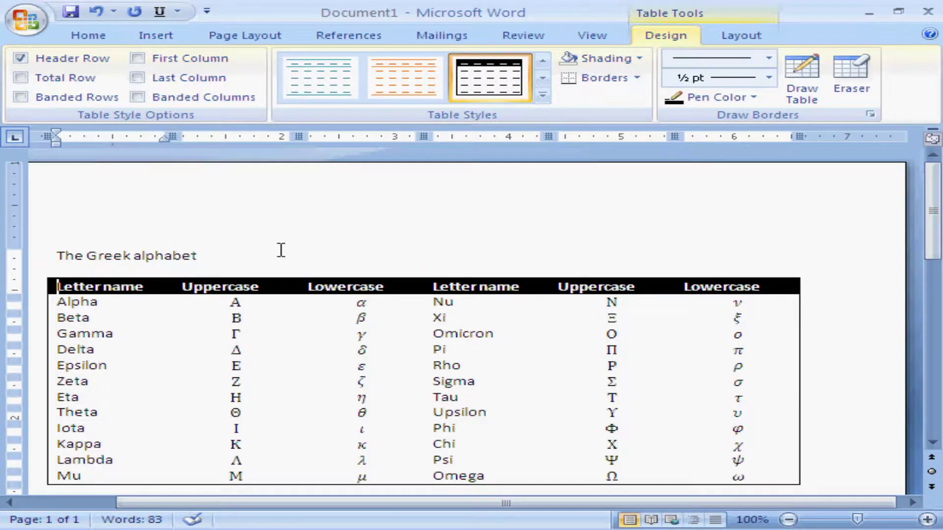
key("ctrl+a")
key("Delete")
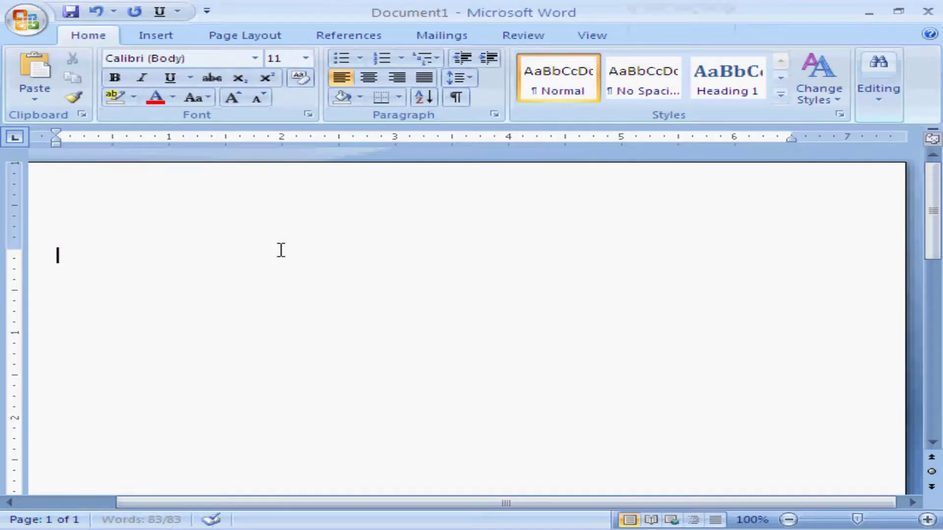
Step: Insert an empty 4-column, 5-row table from the Table grid
left_click(157, 39)
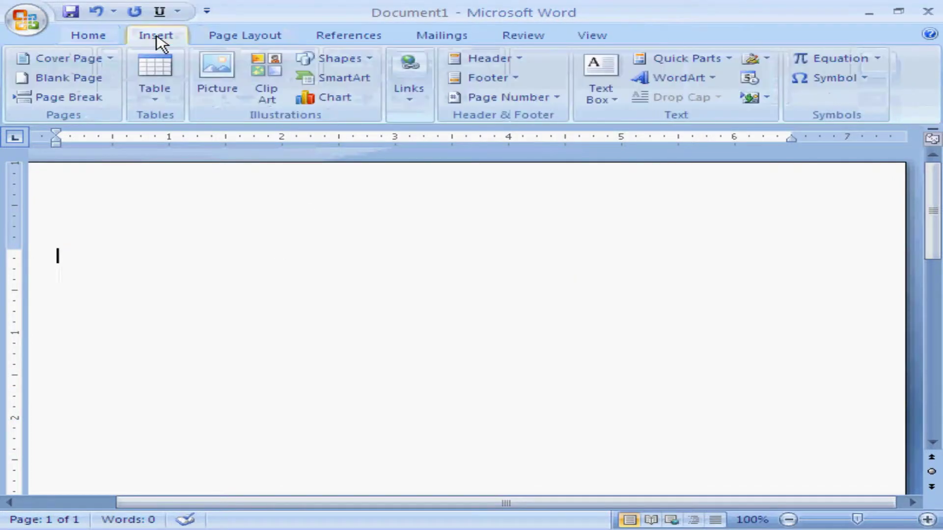
left_click(156, 98)
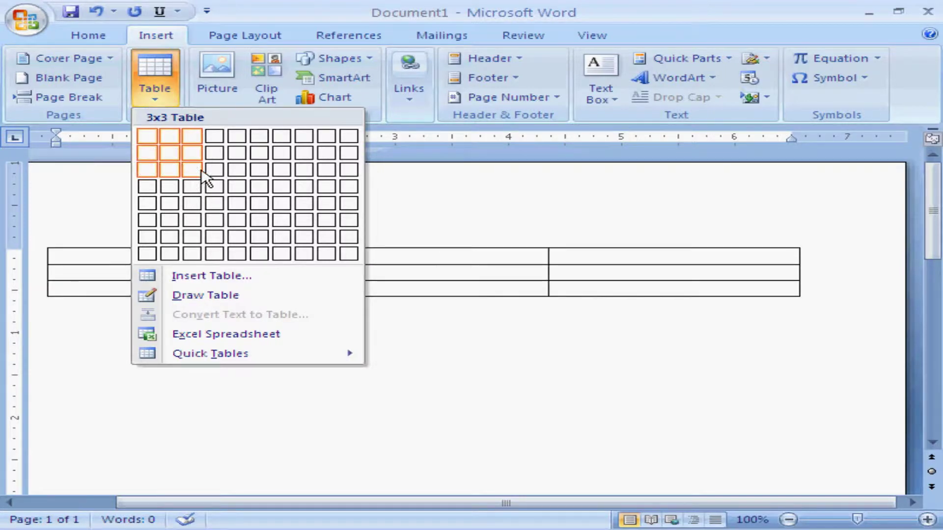
left_click(223, 202)
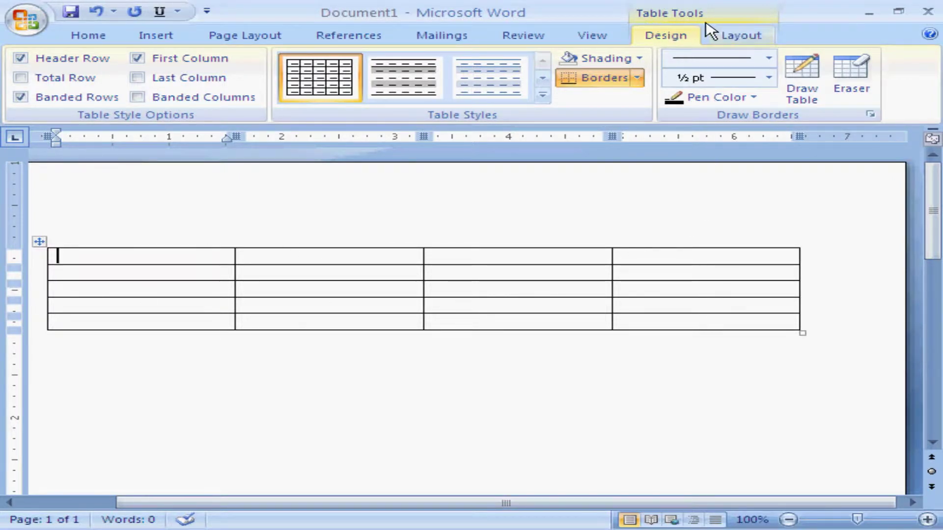
Step: Switch back and forth between the Table Tools Design and Layout options
left_click(730, 39)
left_click(680, 37)
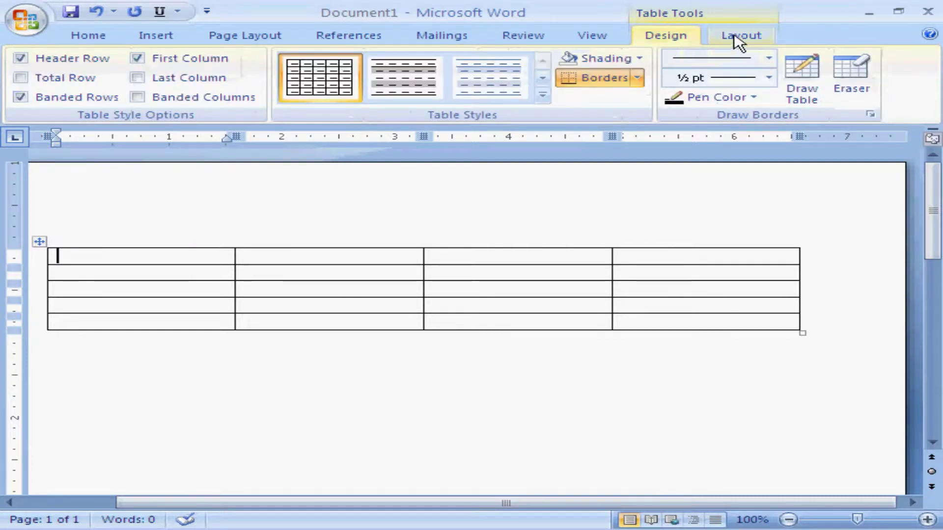
left_click(738, 39)
left_click(685, 40)
left_click(726, 41)
left_click(672, 39)
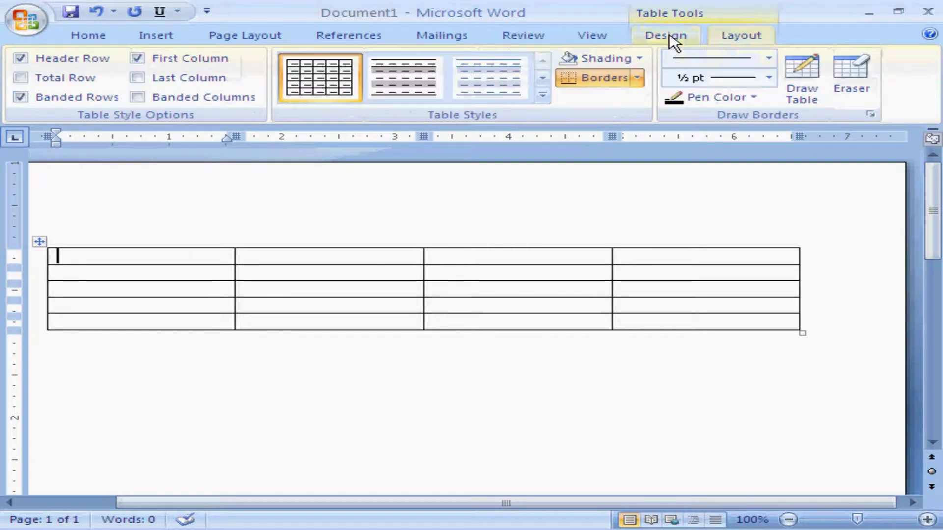
left_click(740, 40)
left_click(683, 38)
left_click(726, 39)
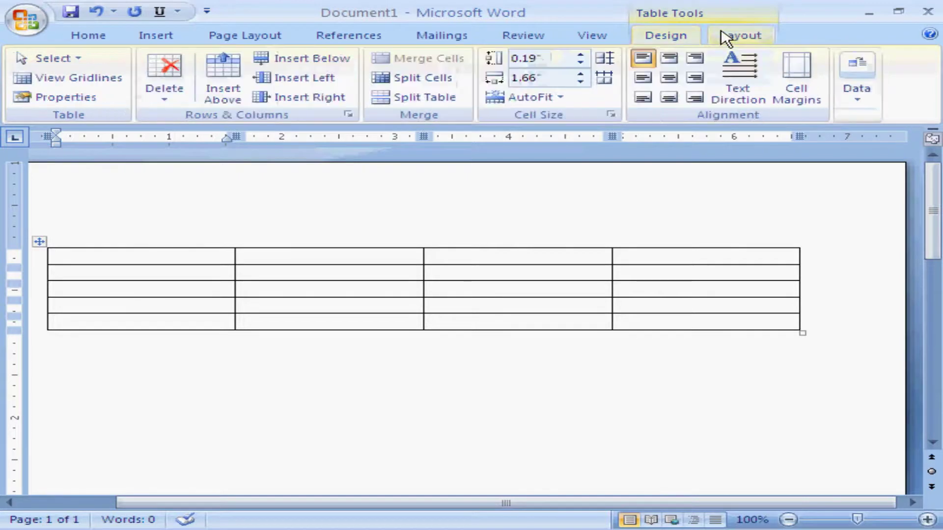
left_click(684, 37)
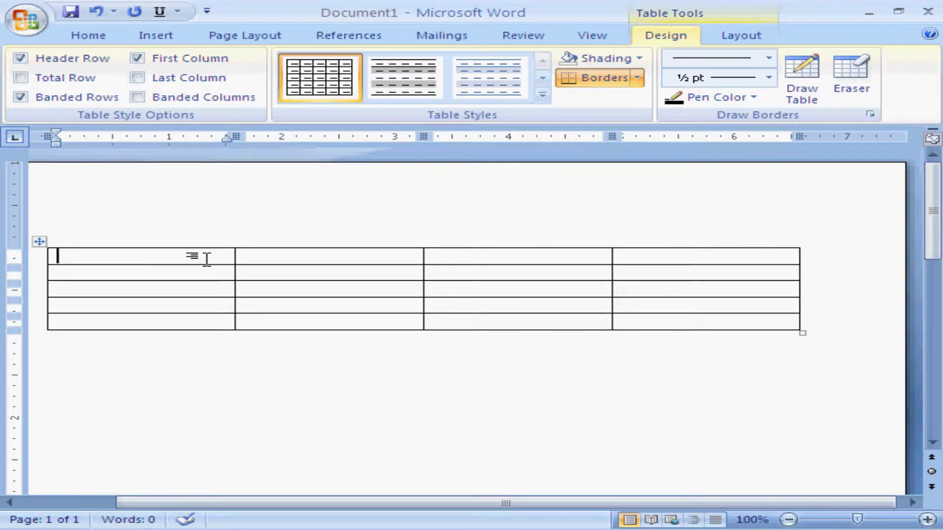
Step: Enter the headings Eno, ename, job and sal across the first row
type("E")
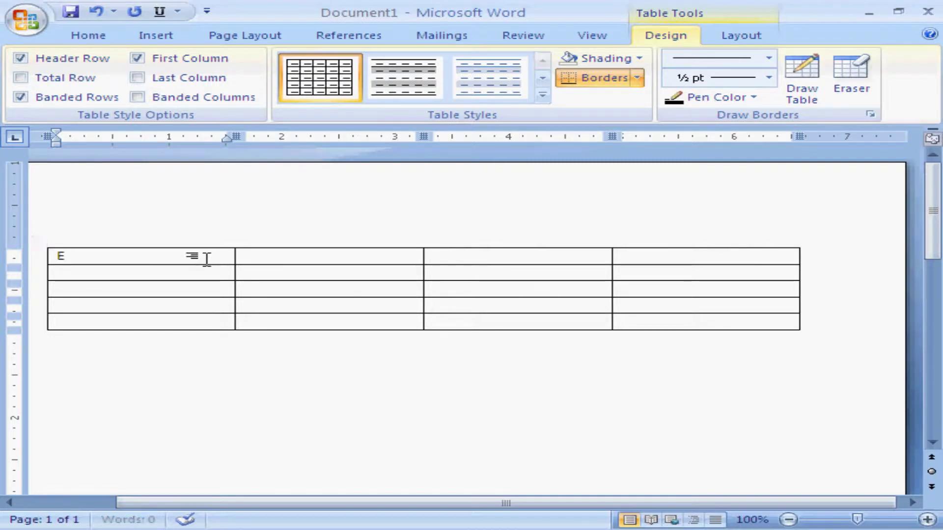
type("no")
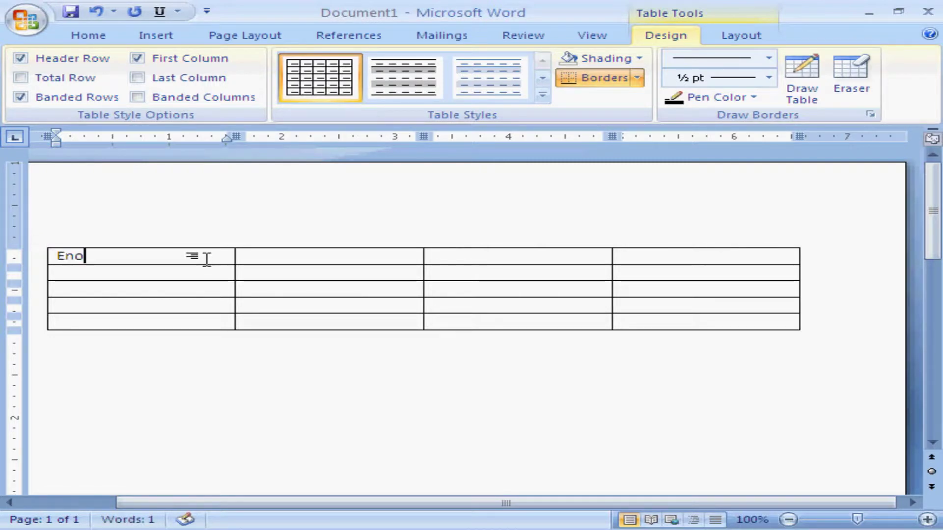
key("Tab")
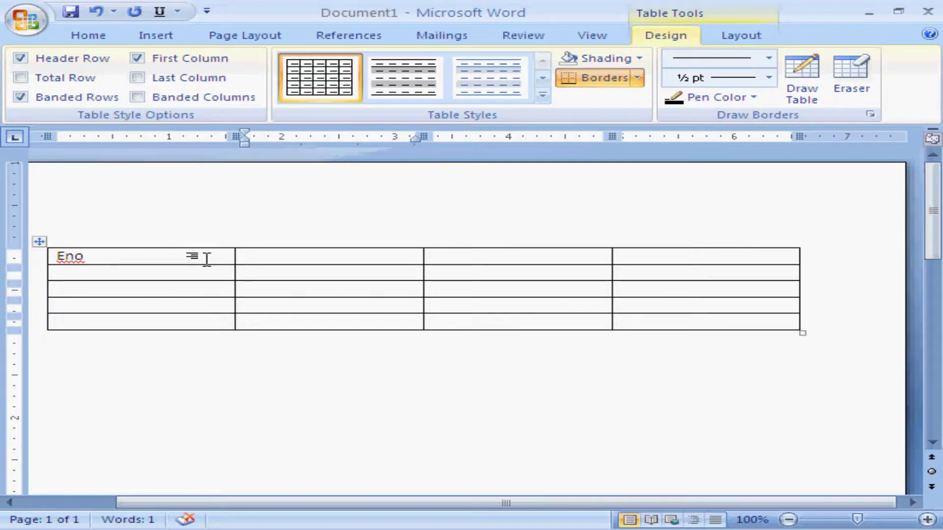
type("en")
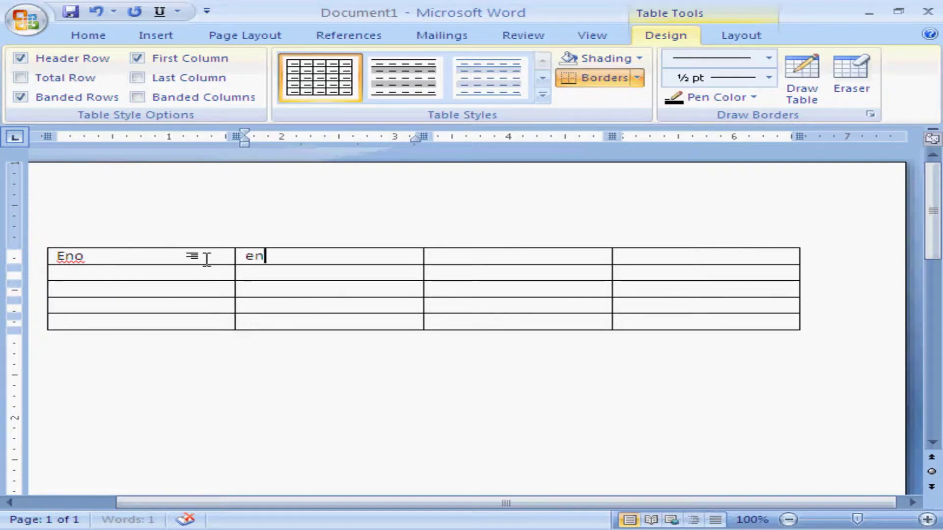
type("ame")
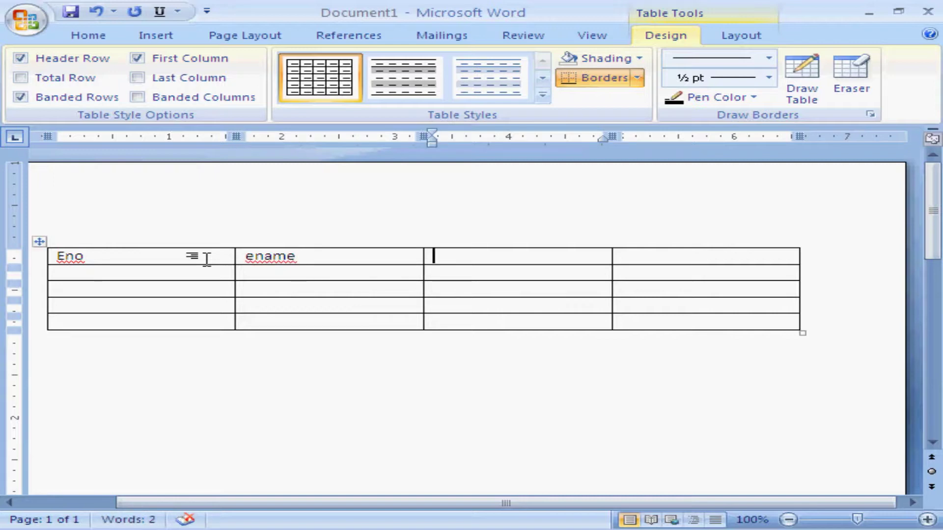
key("Tab")
type("jo")
key("Tab")
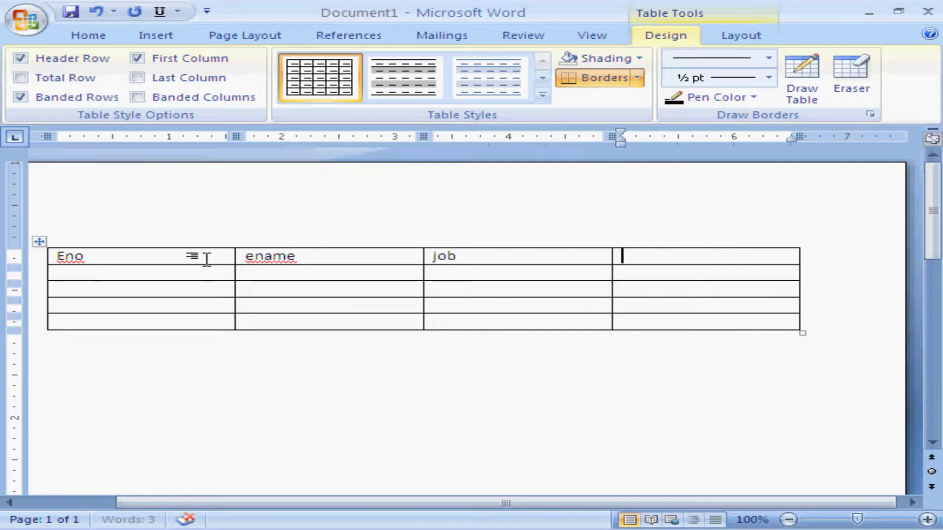
type("sal")
key("Down")
Step: Fill the Eno column with 100, 101, 102 and 103
key("Left")
key("Left")
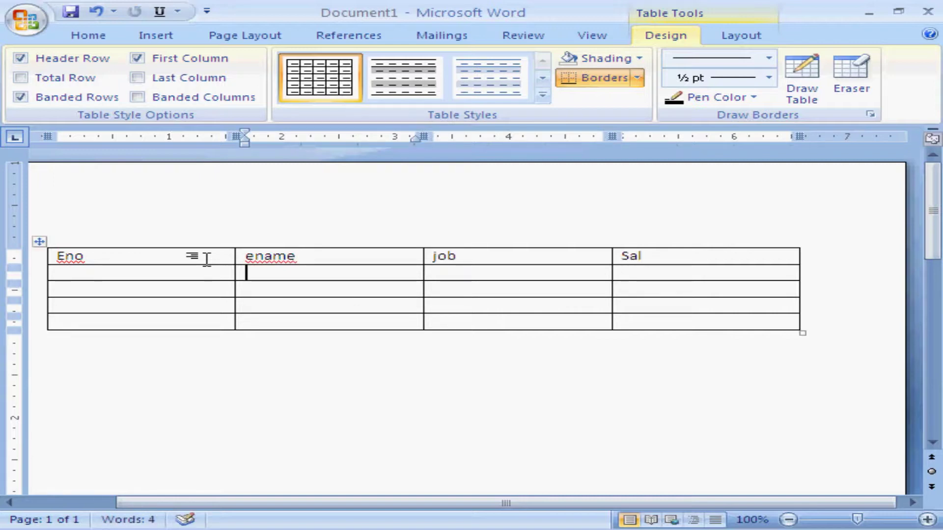
key("Left")
type("100")
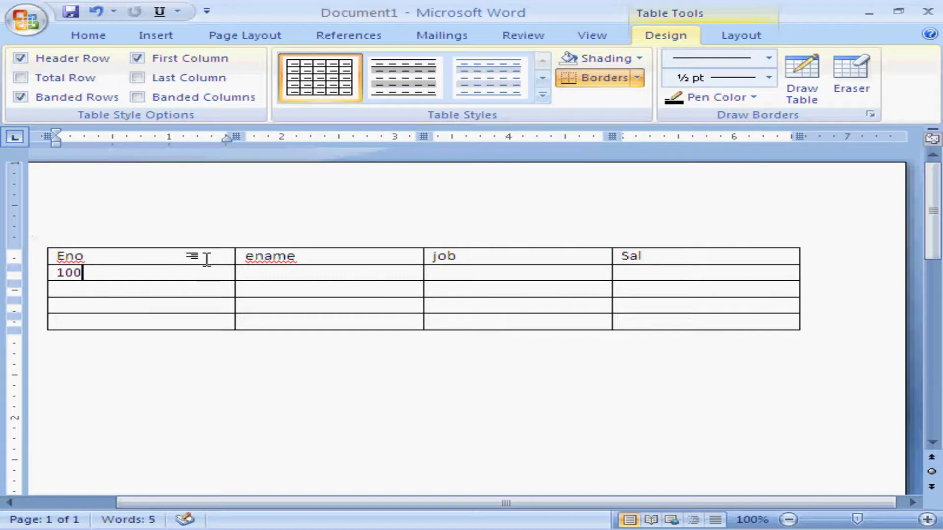
key("Down")
type("102")
key("BackSpace")
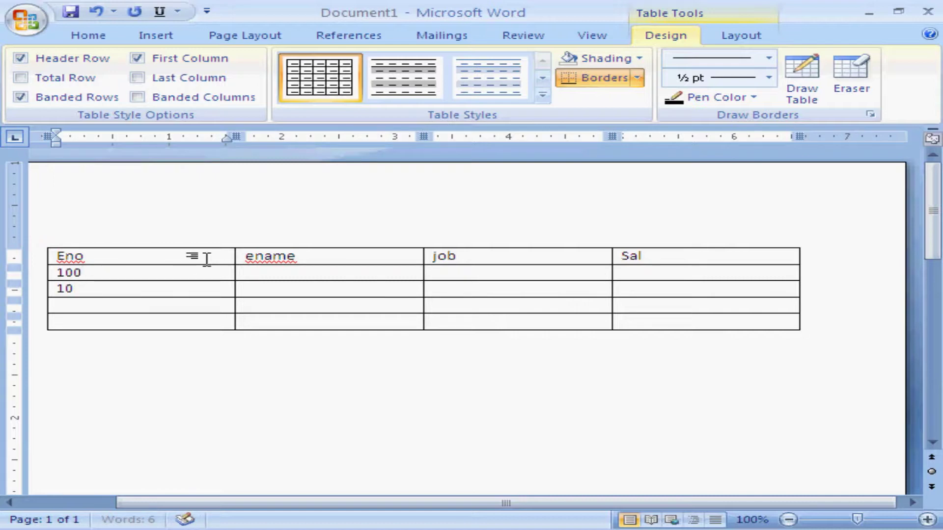
type("1")
key("Down")
type("102")
key("Down")
type("1")
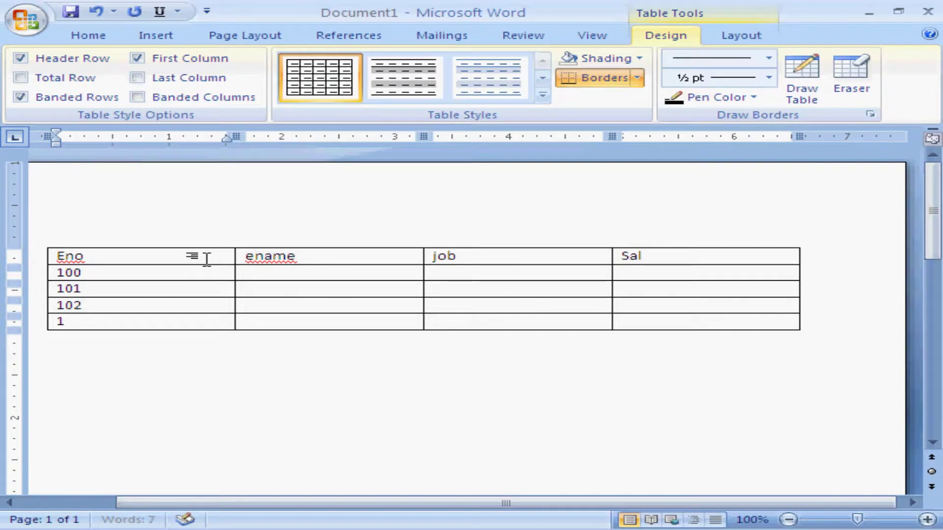
type("03")
Step: Enter the four employee names in the ename column
key("Tab")
key("Up")
key("Up")
key("Up")
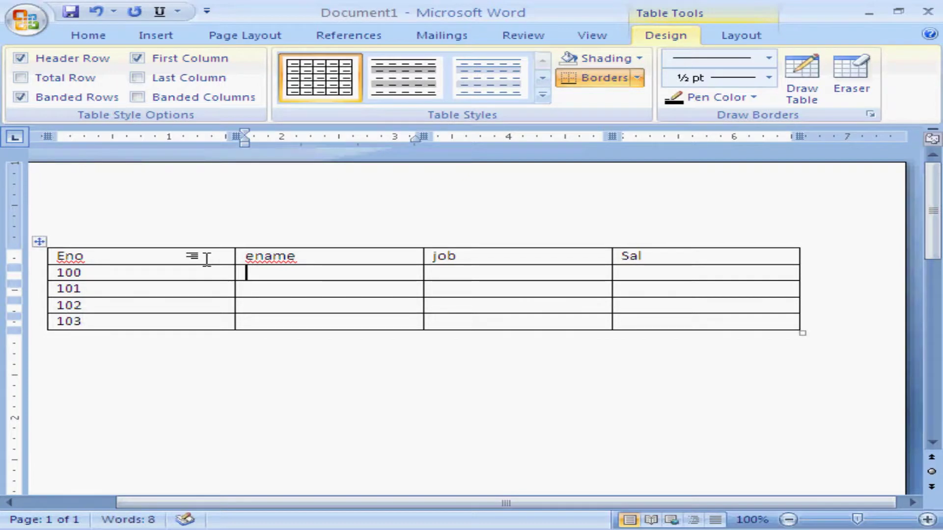
type("Hari ")
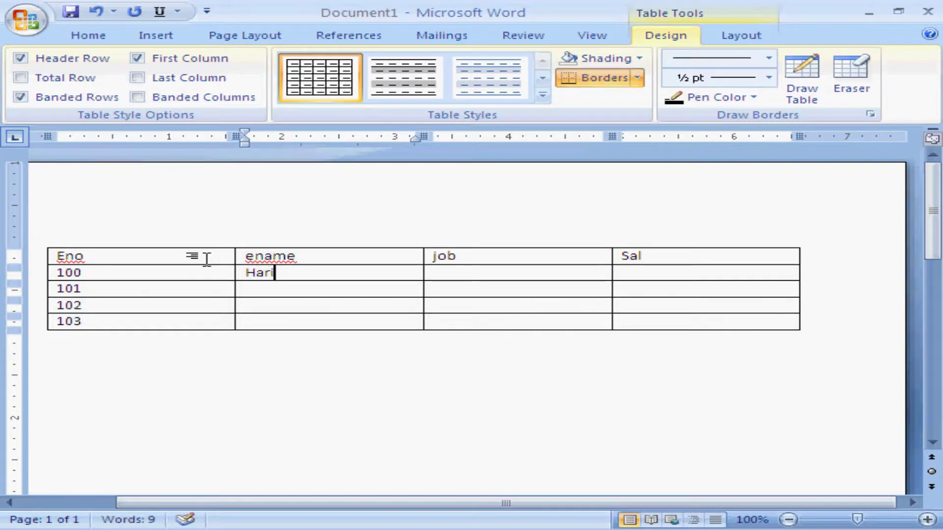
type("Ra")
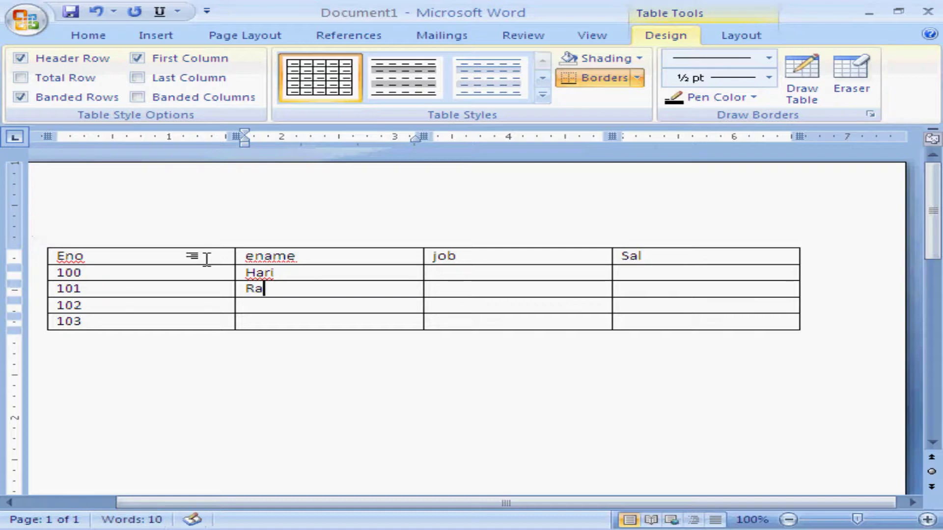
type("ju ")
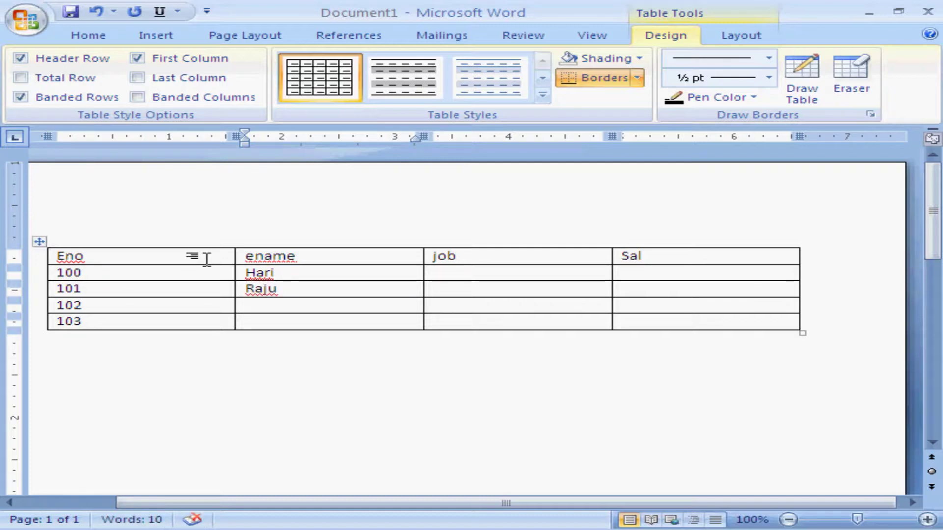
type("Anu")
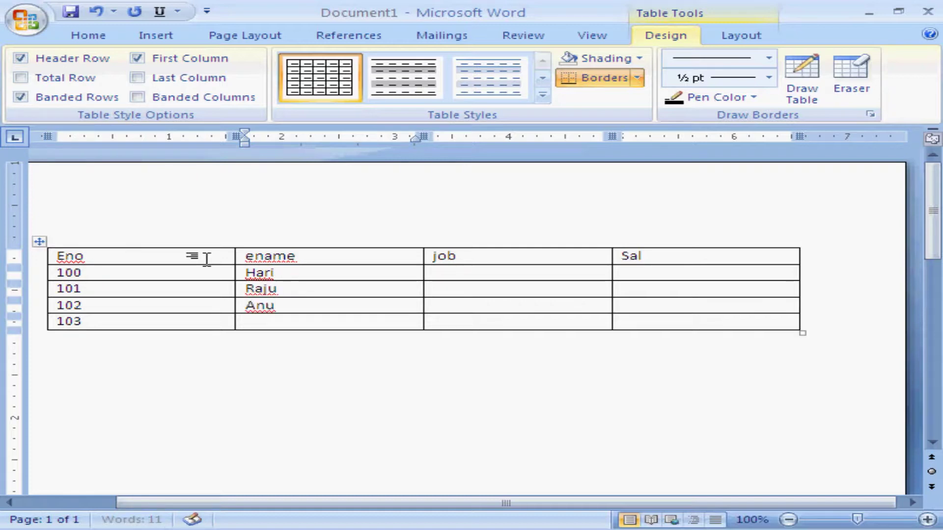
key("Down")
type("B")
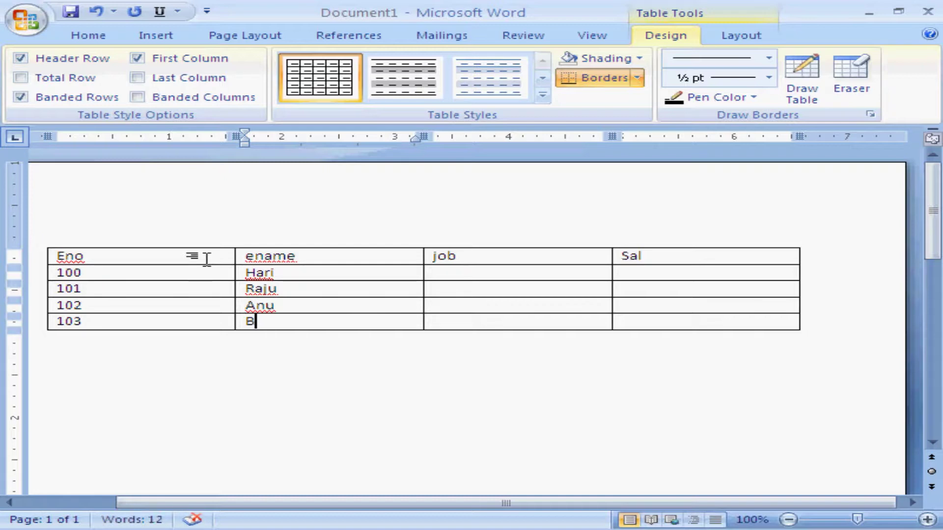
type("indu")
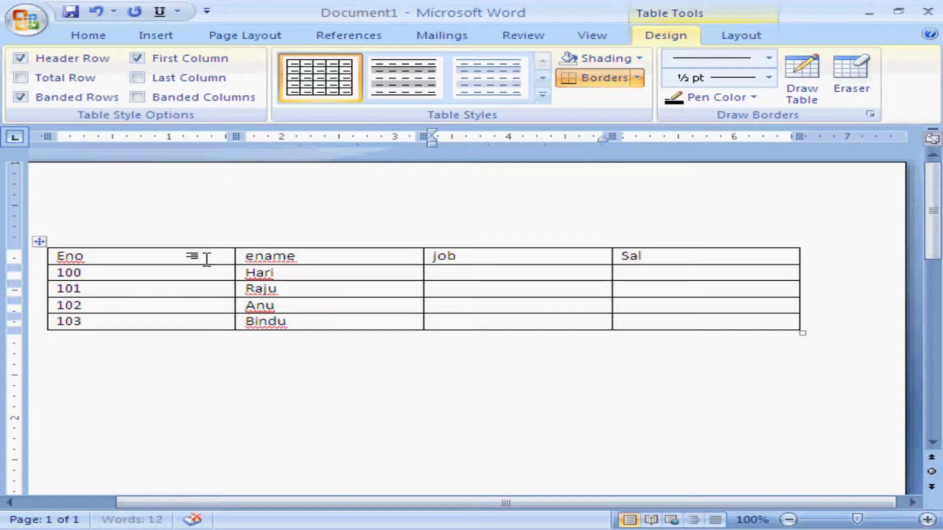
Step: Fill the job column with clerk, manager, programmer and clerk
key("Tab")
key("Up")
key("Up")
type("clerk")
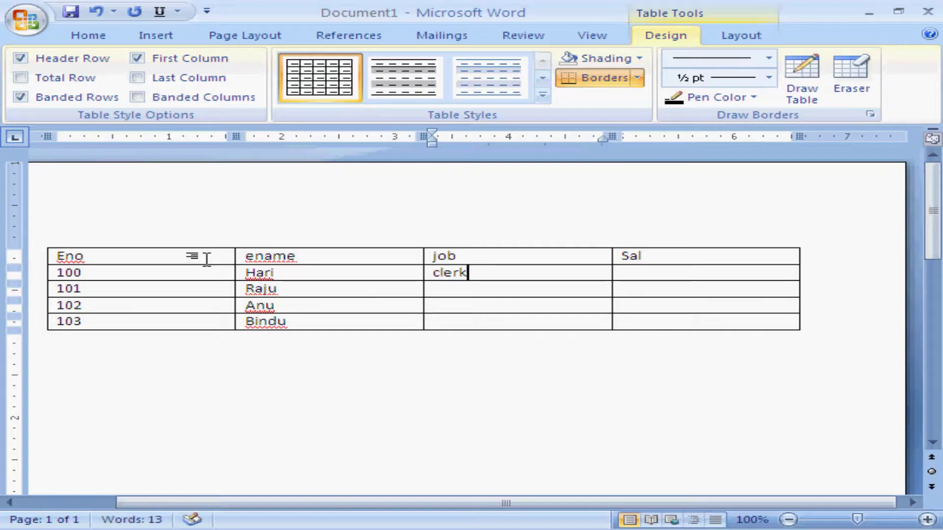
key("Down")
type("mana")
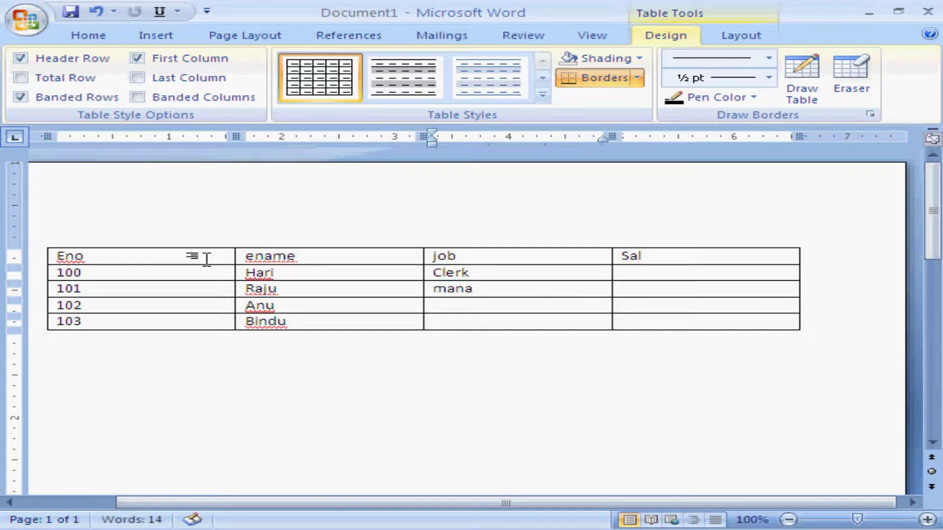
type("ger")
key("Down")
type("p")
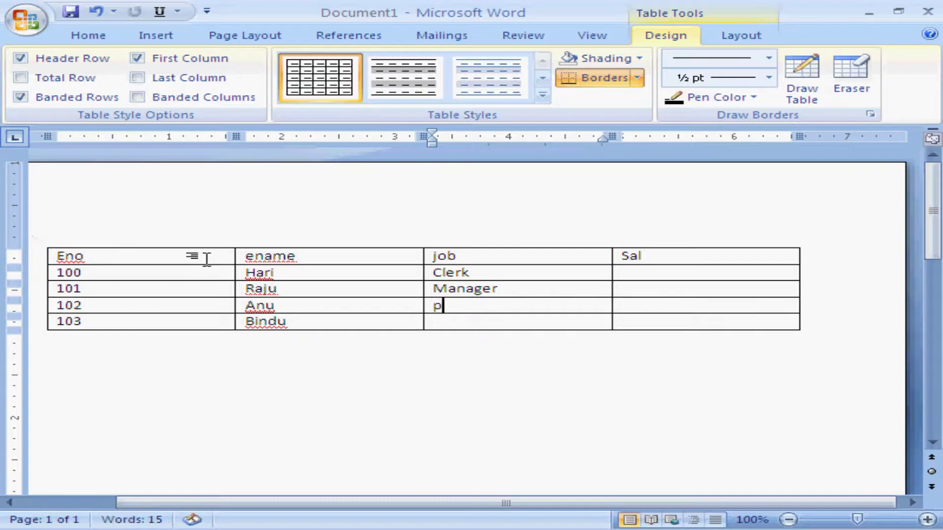
type("rogra")
type("mmer")
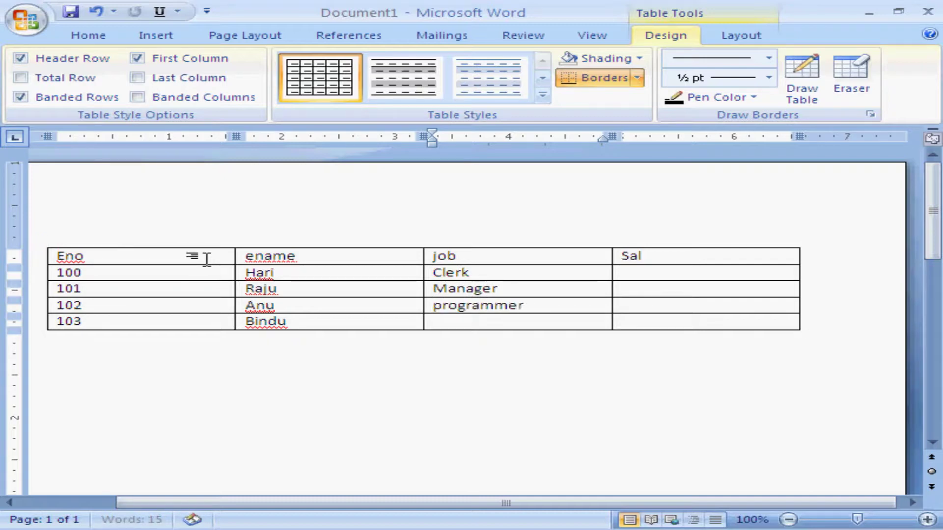
key("Down")
type("cl")
Step: Enter salaries 1000, 7000, 6000 and 1200 in the Sal column
key("Tab")
key("Up")
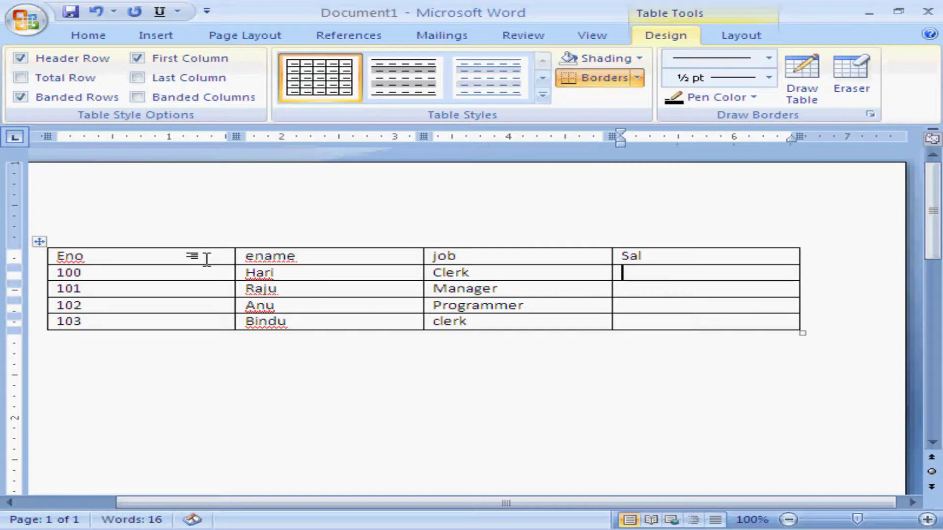
type("1000")
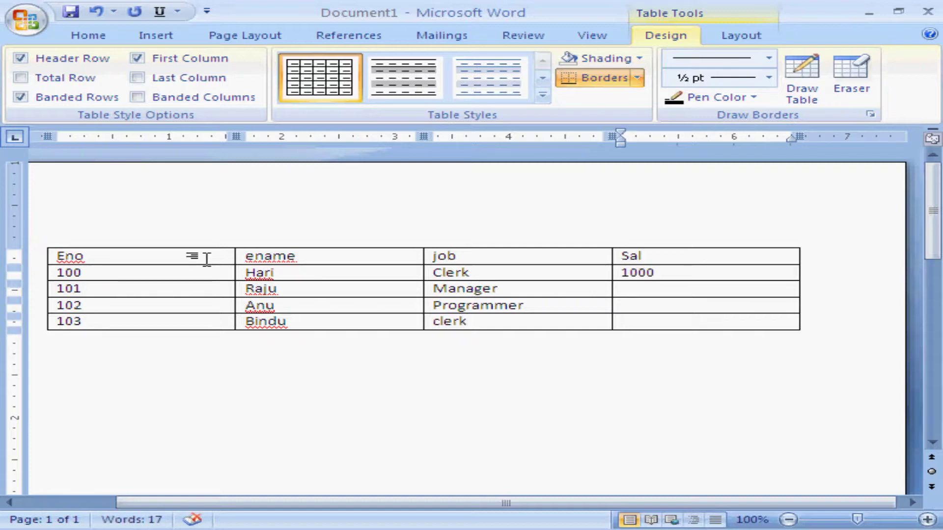
key("Down")
type("7000")
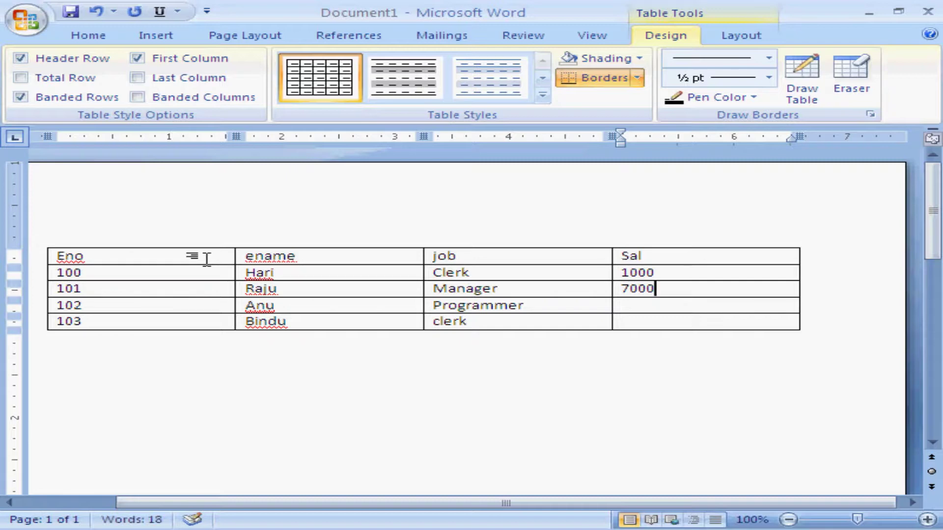
key("Down")
type("6000")
key("Down")
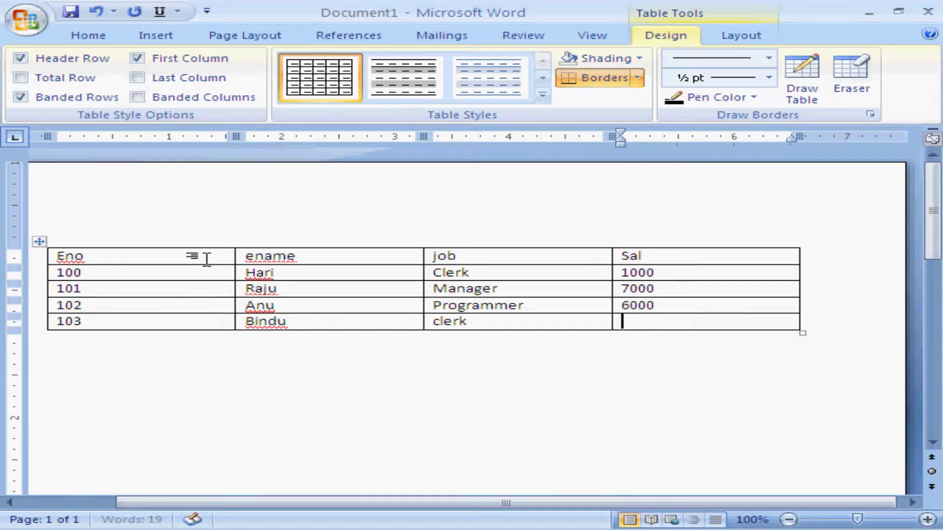
type("1200")
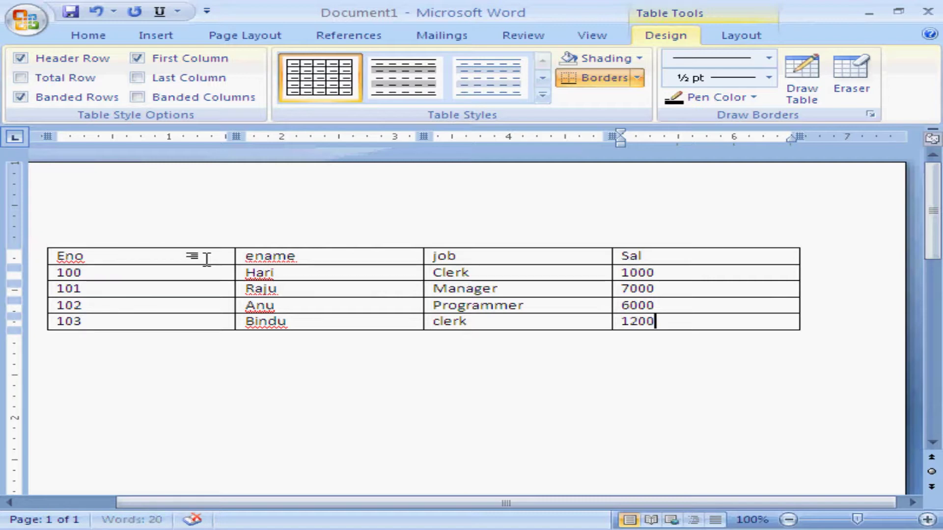
key("Up")
key("Up")
key("Up")
key("Up")
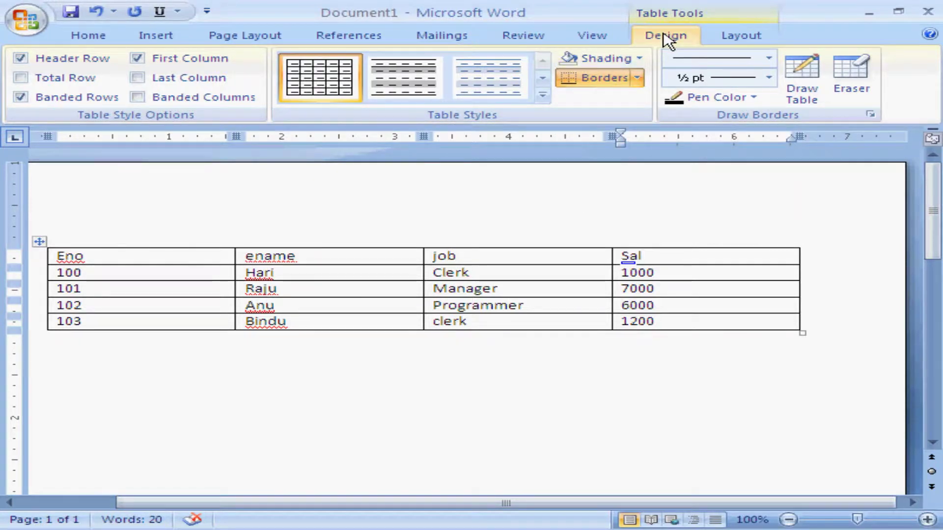
left_click(716, 39)
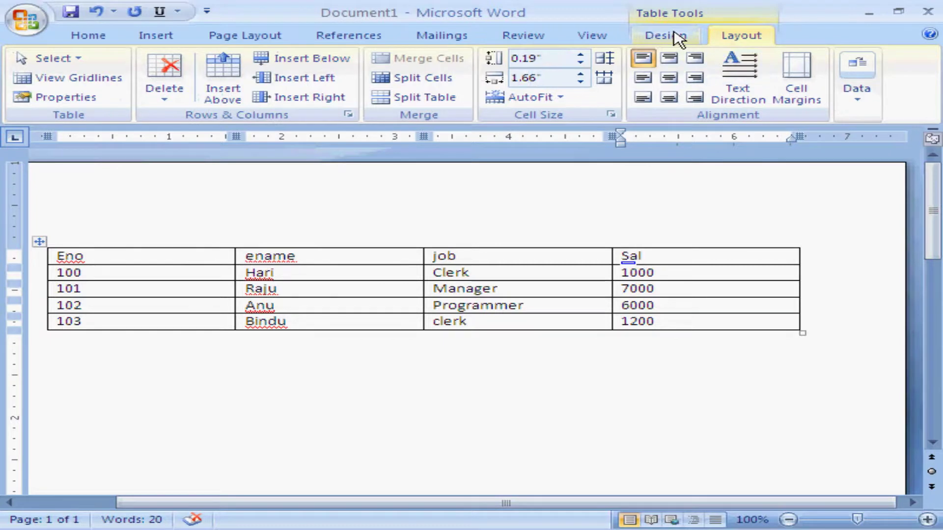
left_click(679, 39)
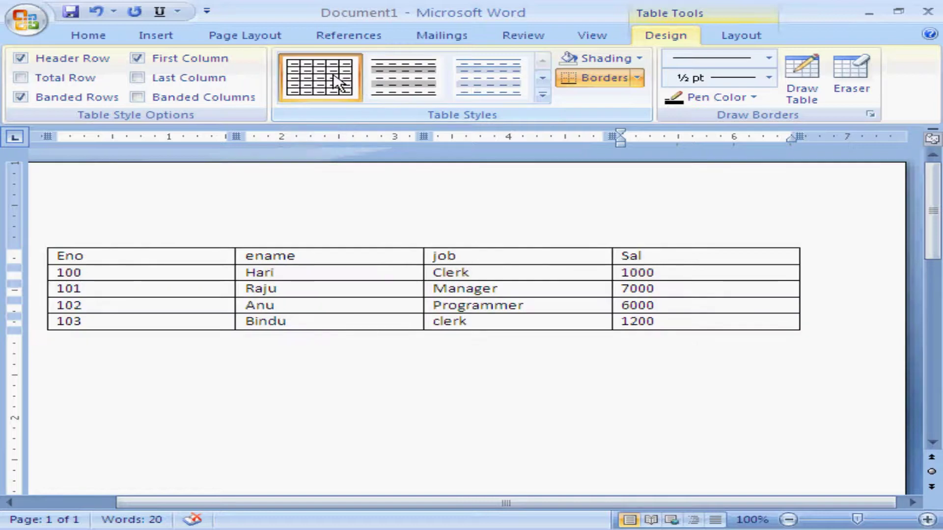
Step: Apply the red Light Grid - Accent 2 style from the Table Styles gallery
left_click(543, 96)
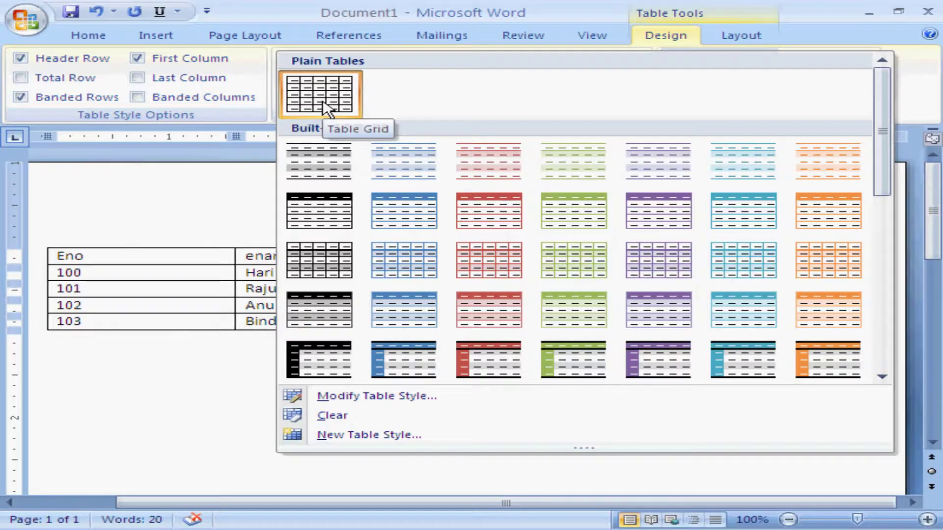
left_click(480, 273)
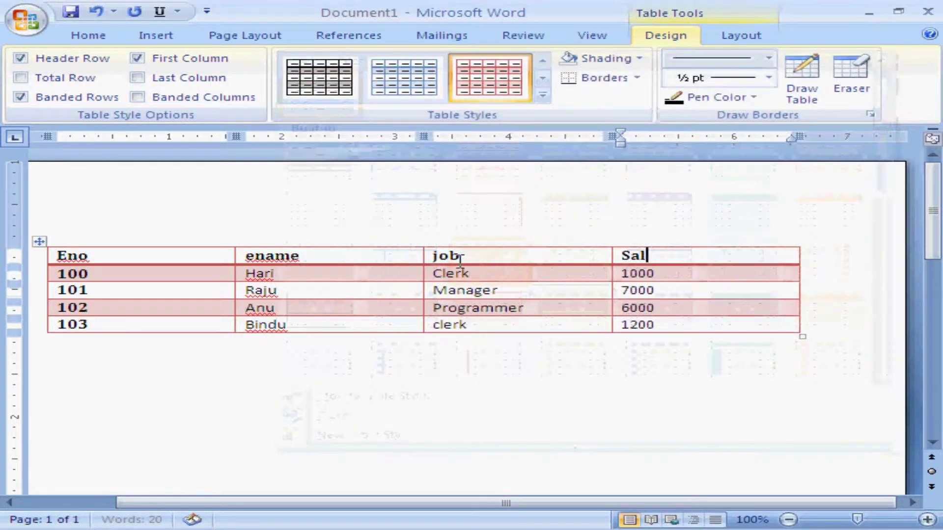
left_click(354, 272)
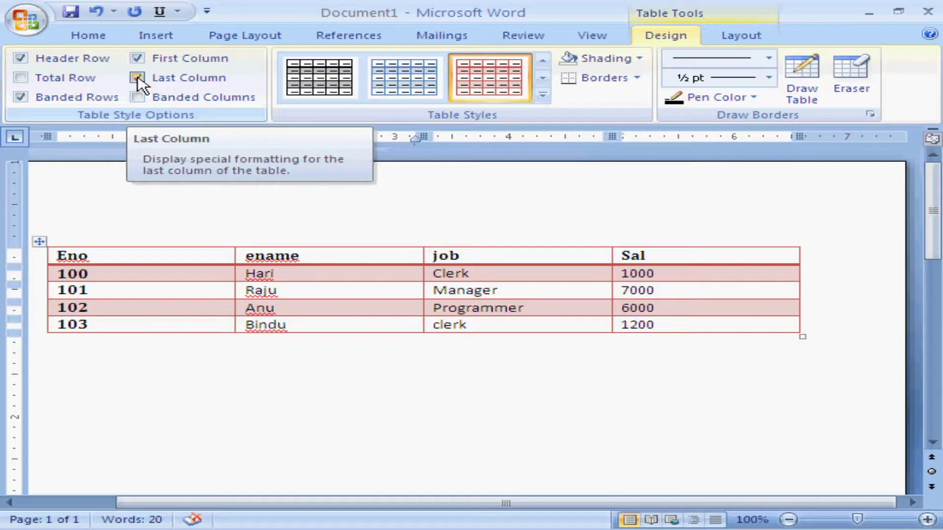
Step: Try the Last Column and First Column options, leaving Last Column off and First Column on
left_click(138, 79)
left_click(138, 78)
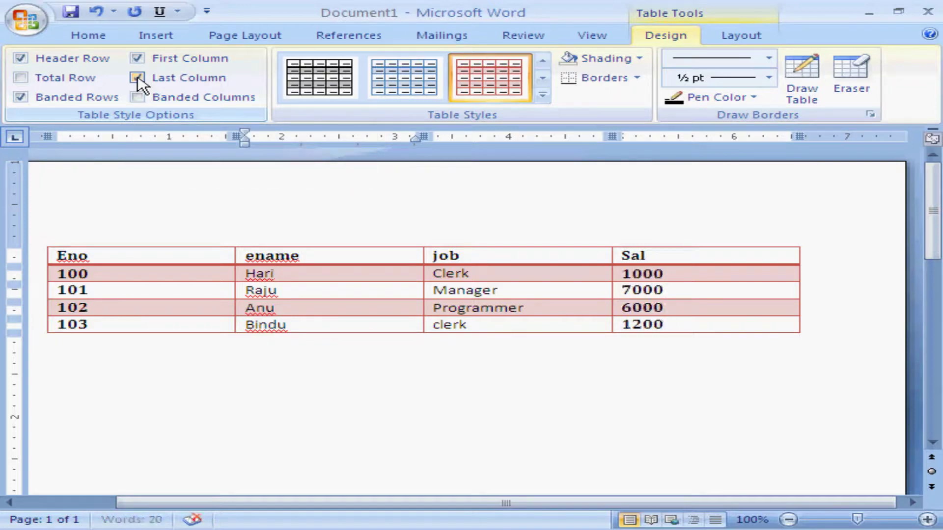
left_click(138, 79)
left_click(137, 79)
left_click(138, 79)
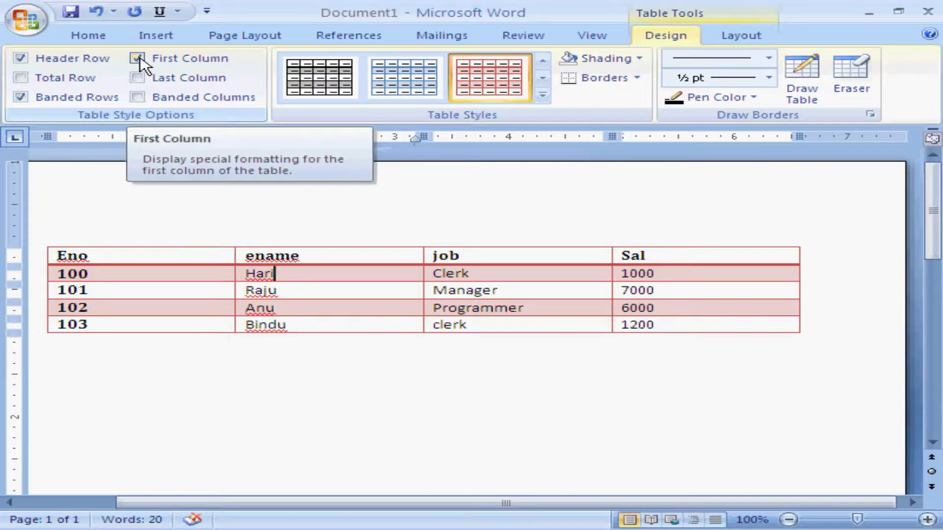
left_click(138, 59)
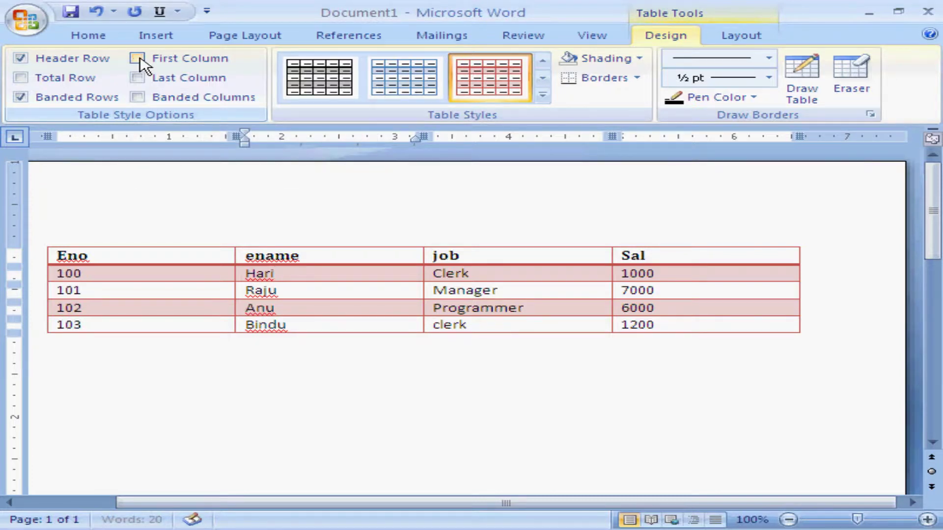
left_click(137, 58)
left_click(137, 58)
left_click(137, 58)
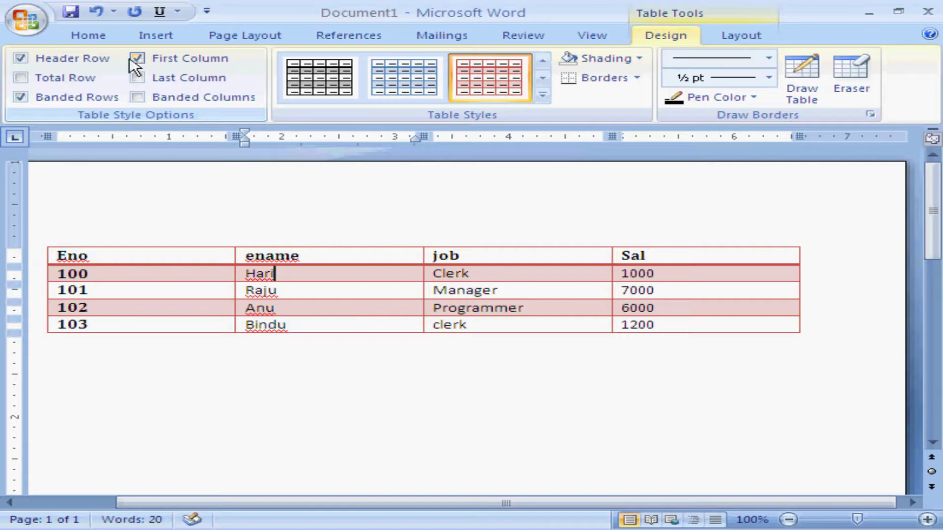
Step: Test Header Row and Total Row, keeping Header Row on and Total Row off
left_click(21, 59)
left_click(21, 59)
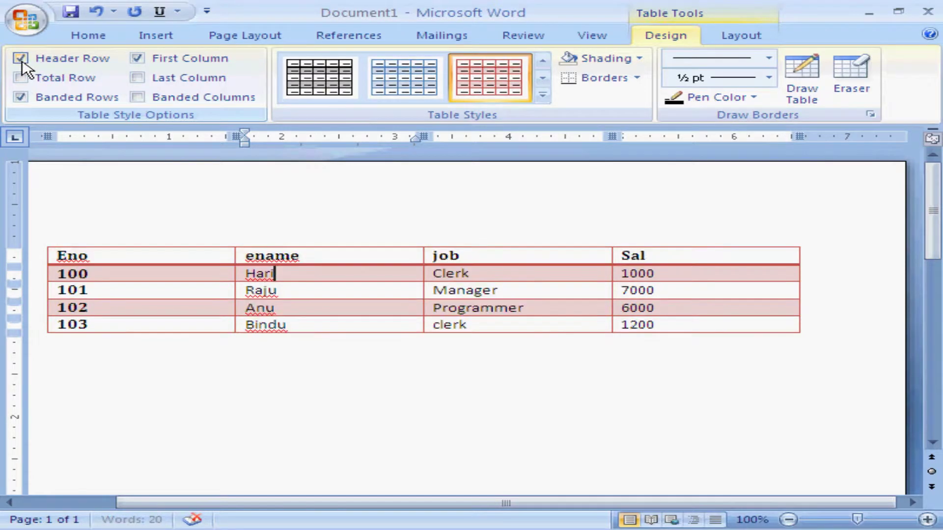
left_click(22, 58)
left_click(21, 59)
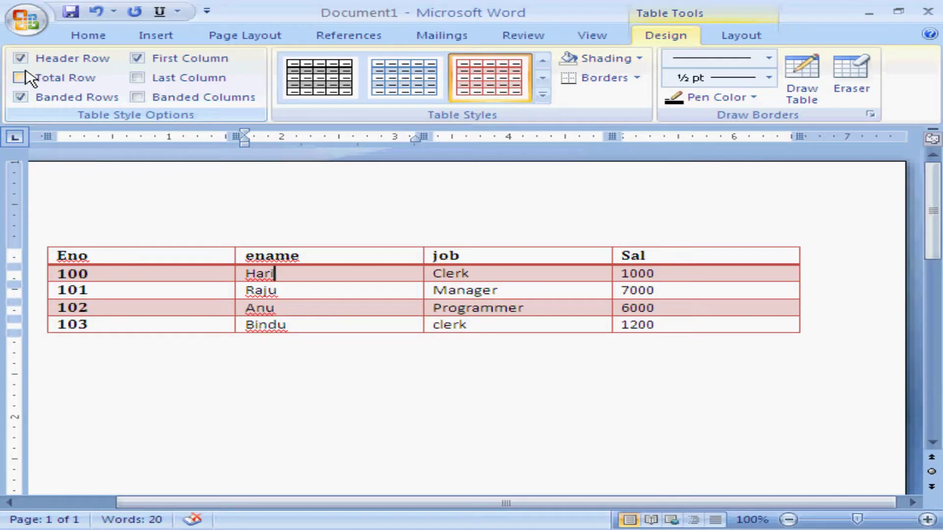
left_click(20, 78)
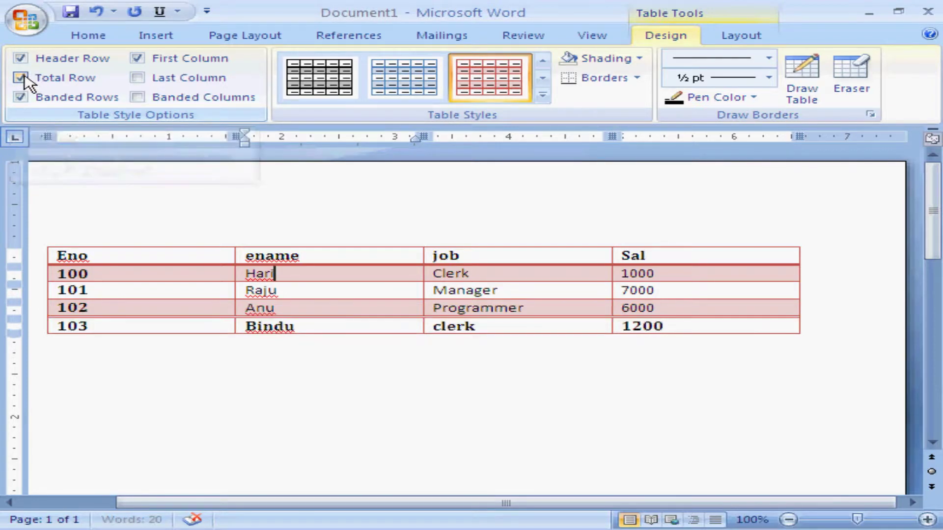
left_click(20, 77)
left_click(20, 77)
left_click(20, 78)
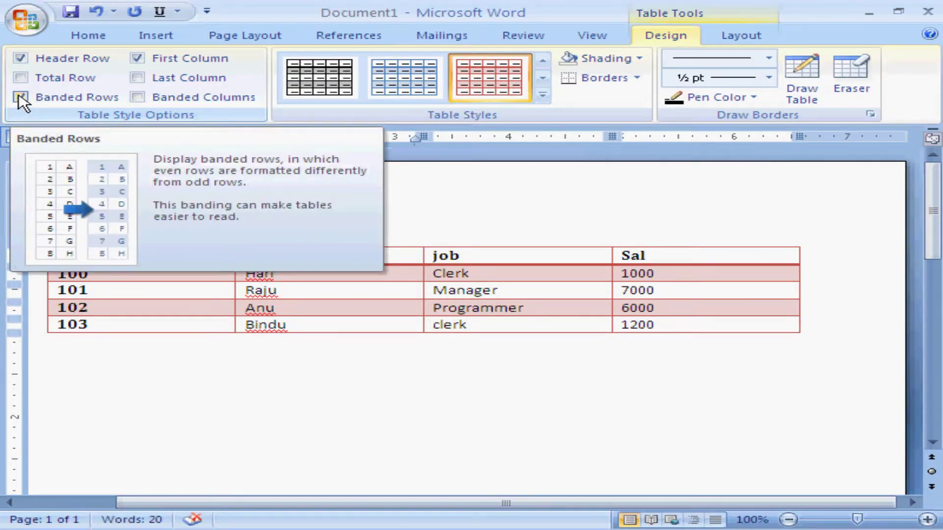
Step: Toggle Banded Rows on and off, leaving the alternating row shading on
left_click(20, 98)
left_click(19, 97)
left_click(19, 97)
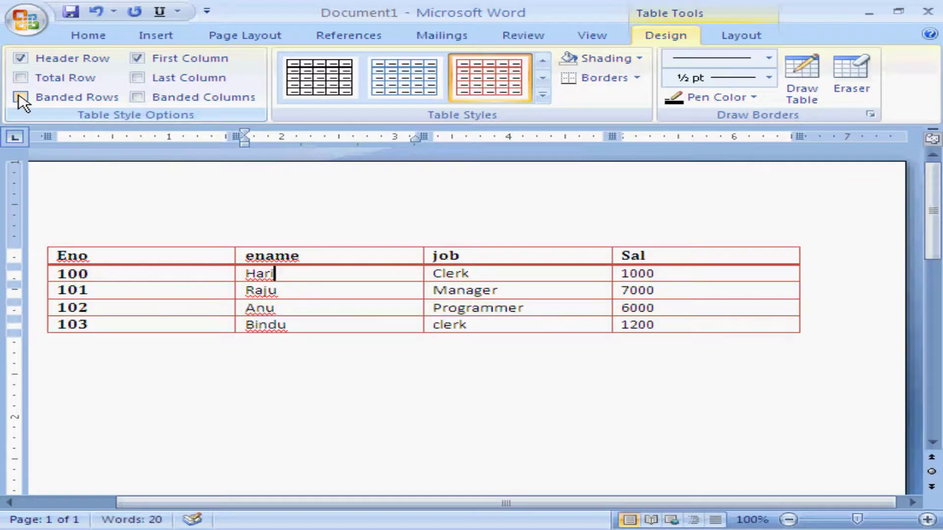
left_click(20, 97)
left_click(19, 97)
left_click(20, 97)
left_click(19, 98)
left_click(20, 97)
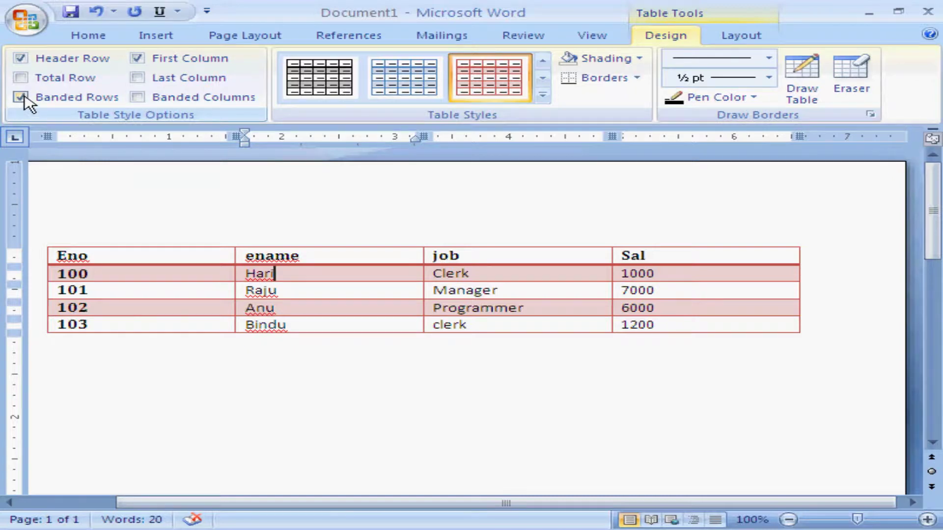
left_click(20, 98)
left_click(20, 97)
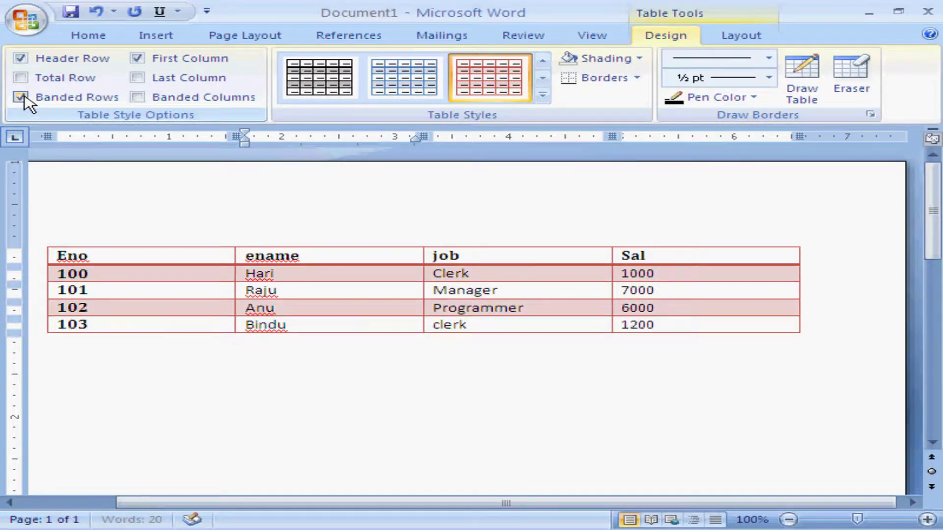
Step: Turn on Banded Columns to add alternating column shading
left_click(138, 98)
left_click(138, 98)
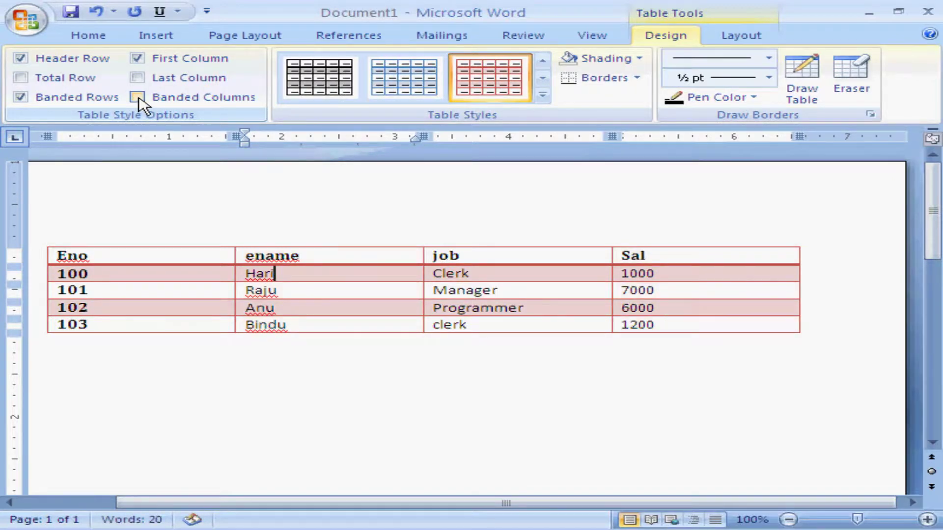
left_click(138, 98)
left_click(139, 98)
left_click(138, 98)
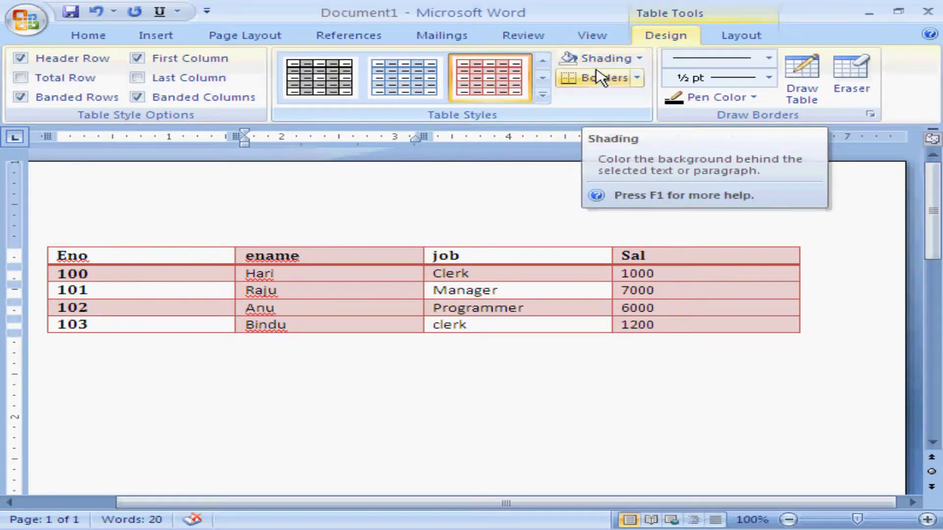
Step: Shade one name cell dark grey, then select the table's columns one by one
left_click(639, 60)
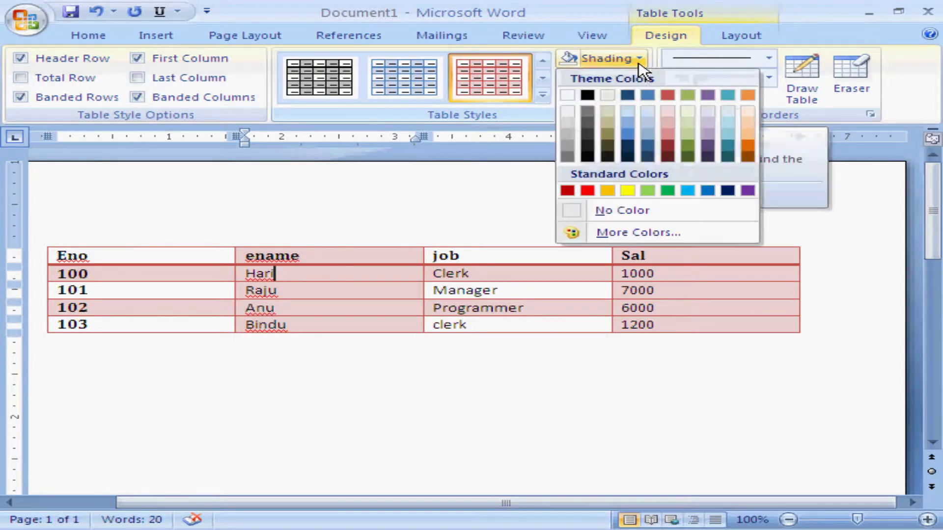
left_click(587, 127)
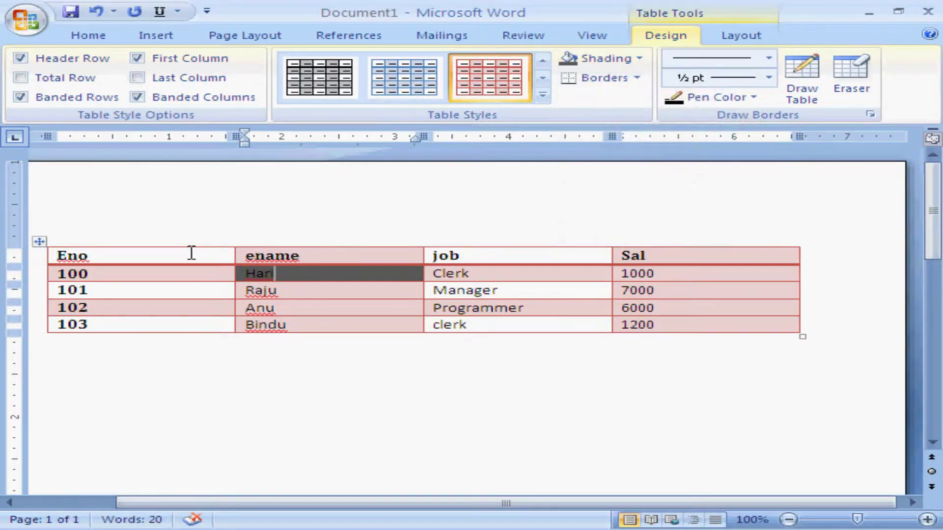
left_click(185, 241)
left_click(297, 239)
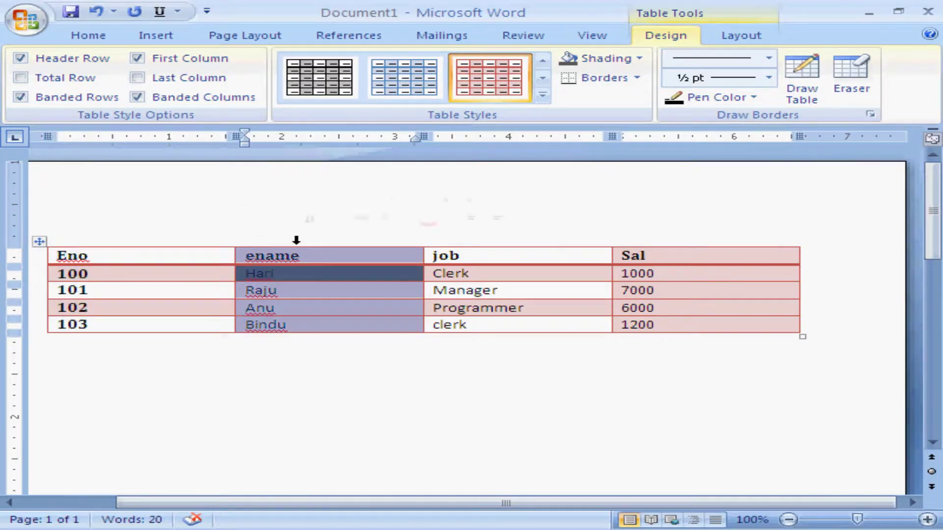
left_click(465, 239)
left_click(647, 235)
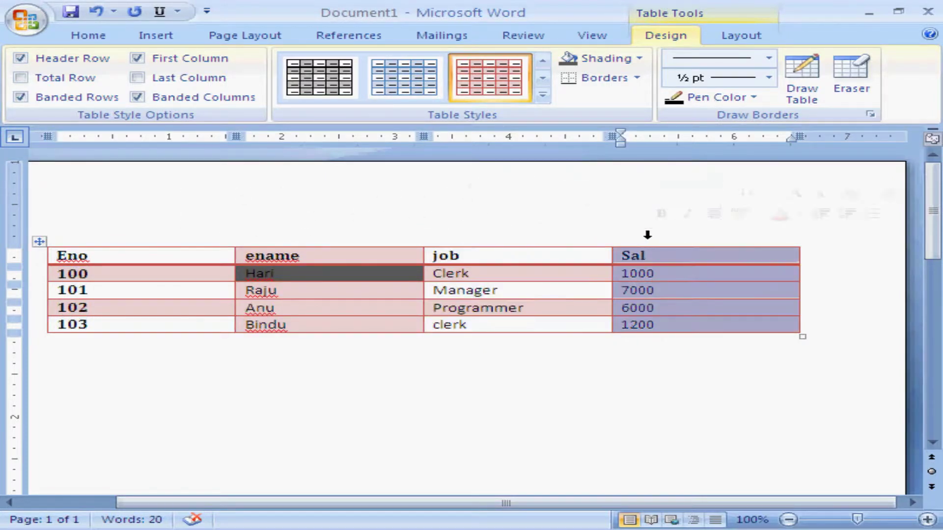
left_click(525, 238)
Step: Select the entire employee table and fill it with tan shading
left_click(37, 271)
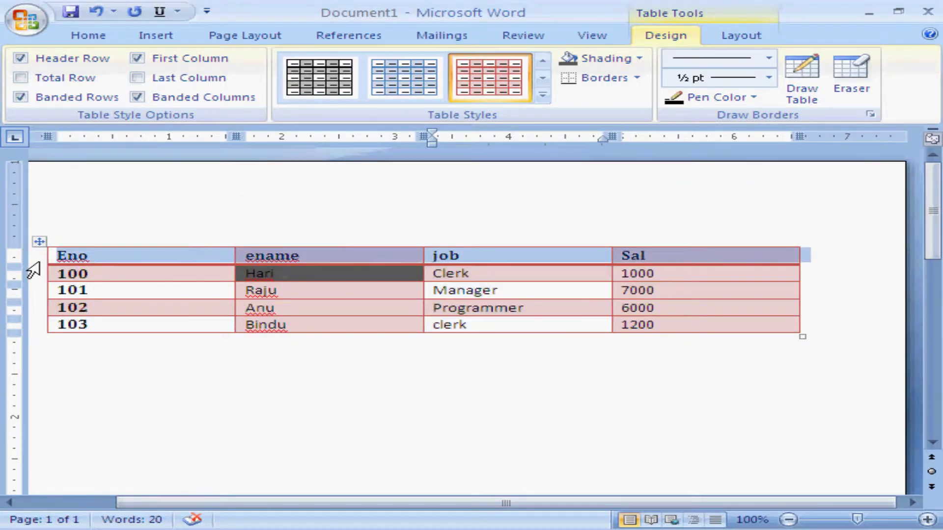
left_click(38, 243)
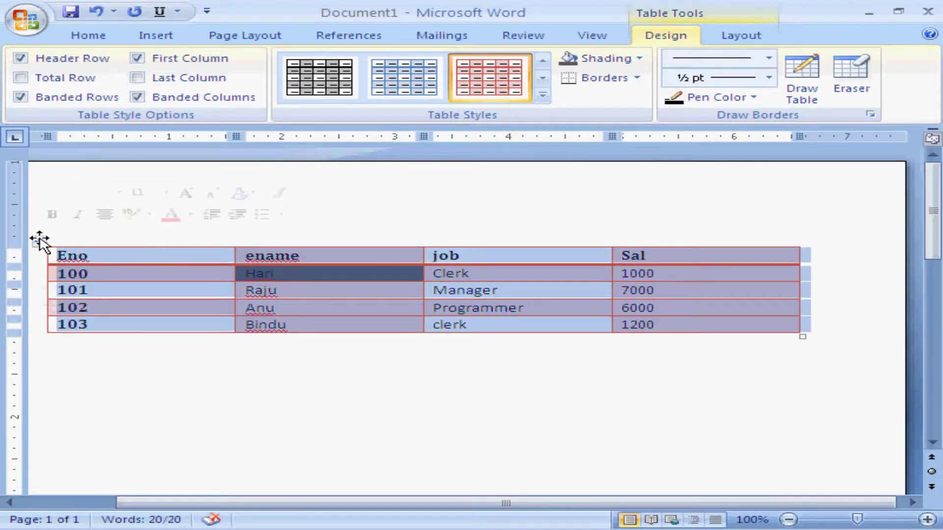
left_click(639, 59)
left_click(607, 115)
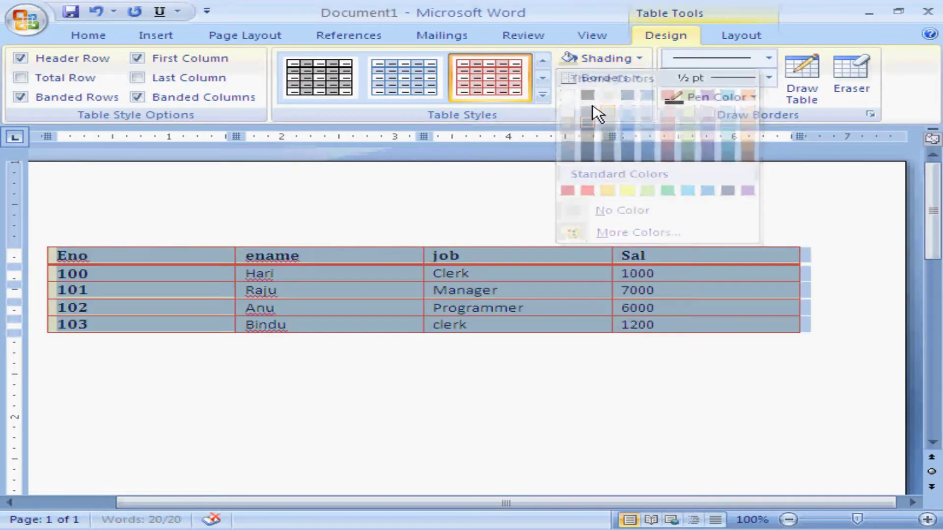
left_click(328, 289)
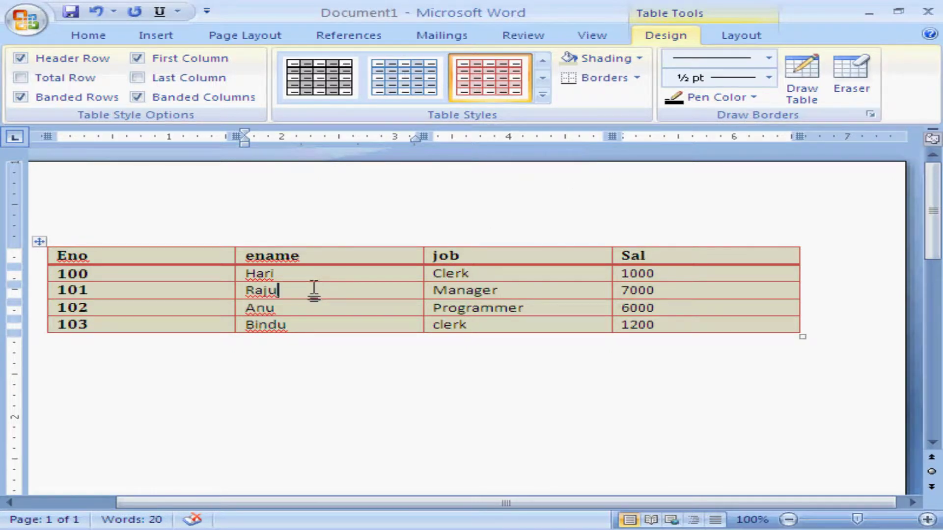
left_click(637, 77)
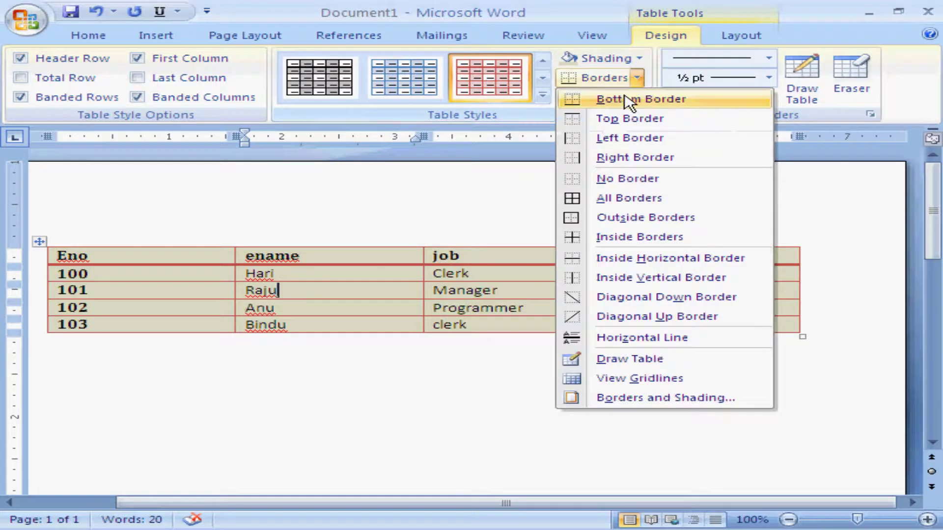
Step: Apply Top Border from the Borders dropdown to the Raju cell
left_click(596, 126)
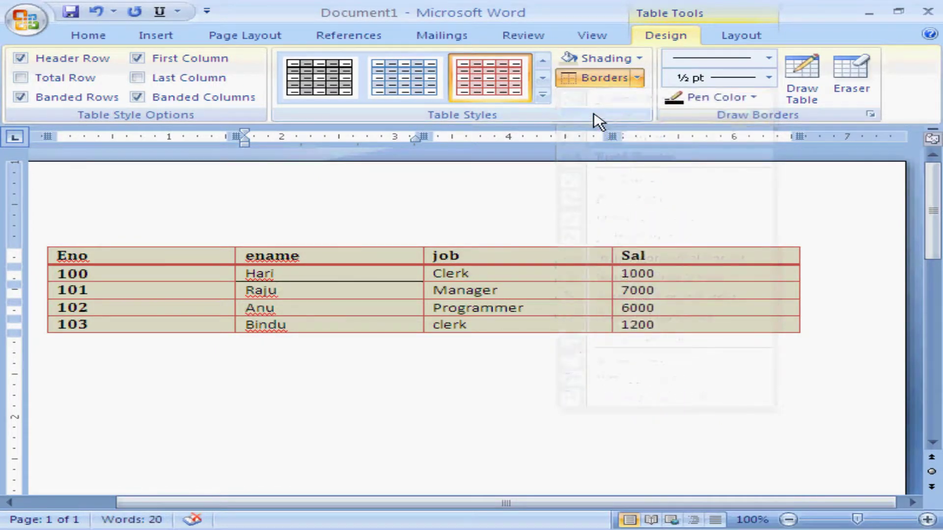
left_click(638, 81)
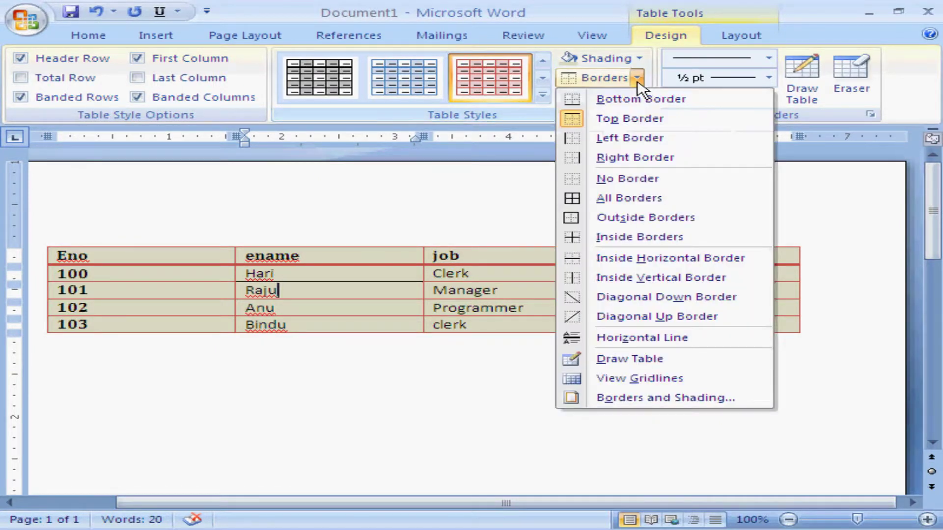
left_click(579, 125)
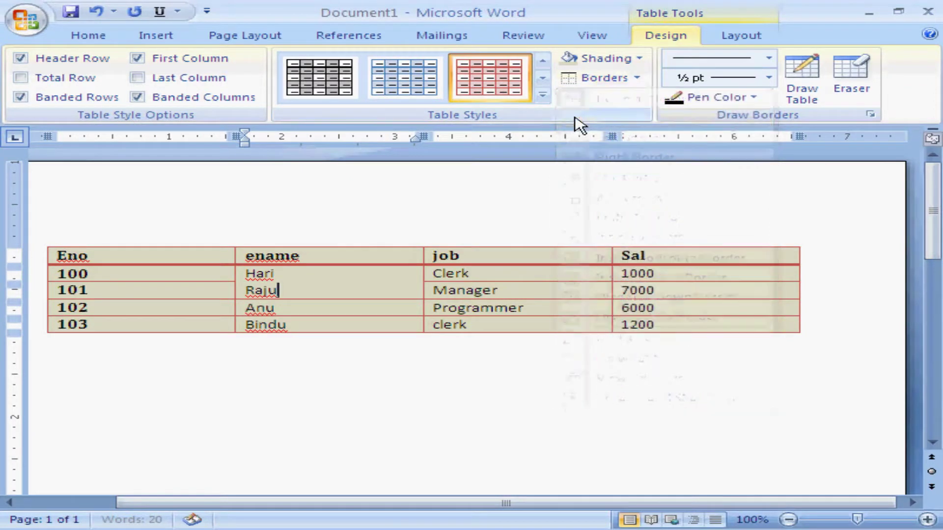
left_click(637, 79)
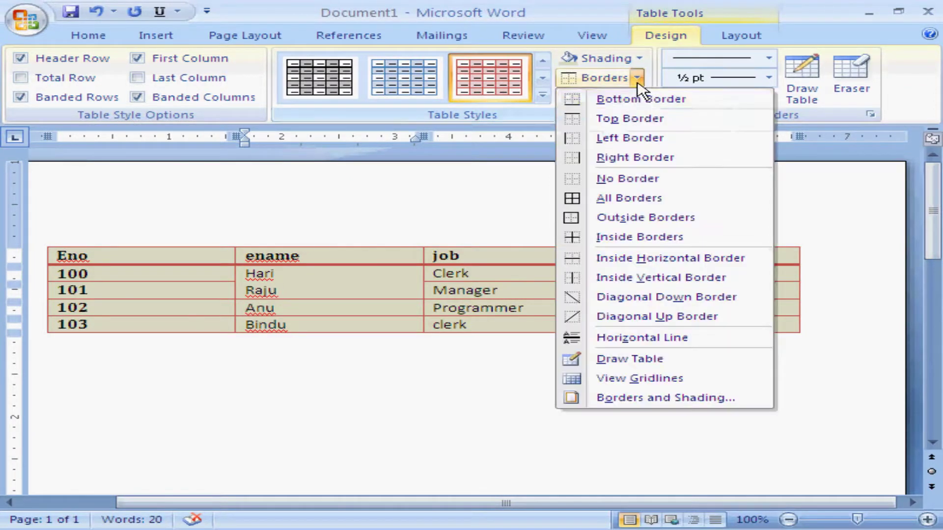
left_click(589, 126)
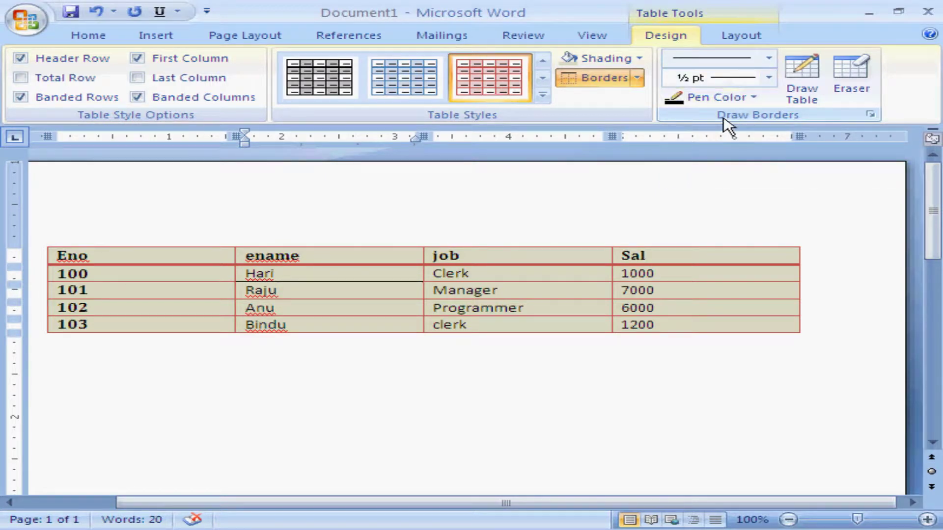
Step: Erase the top borders of the job and Sal header cells with the Eraser, then show the Layout tab
left_click(854, 90)
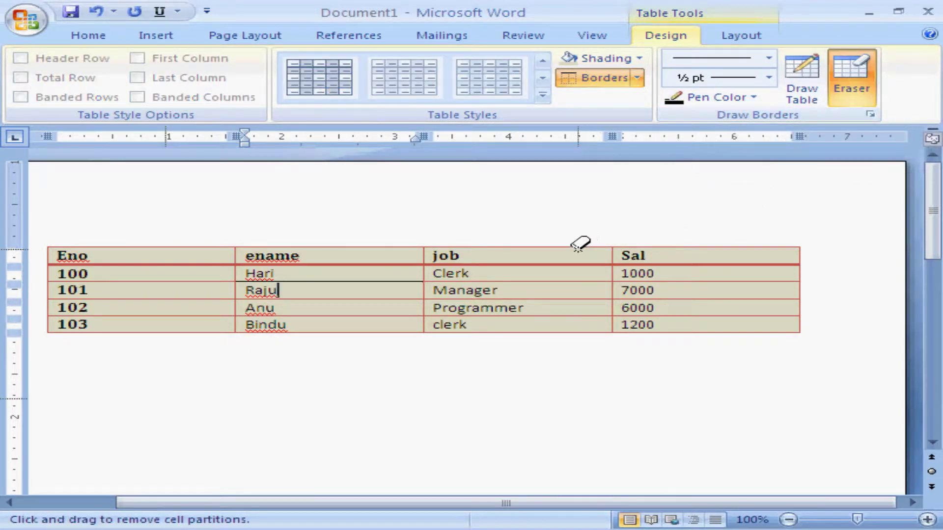
left_click(523, 287)
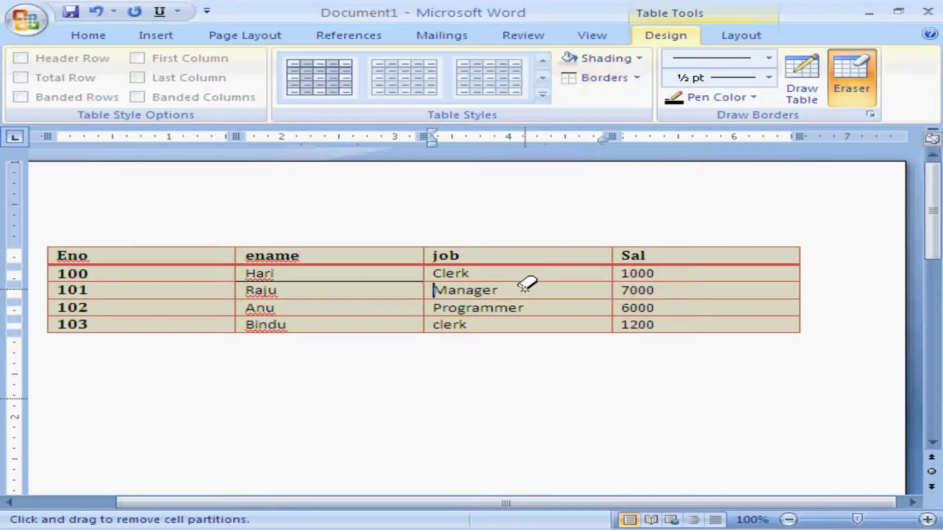
left_click(538, 246)
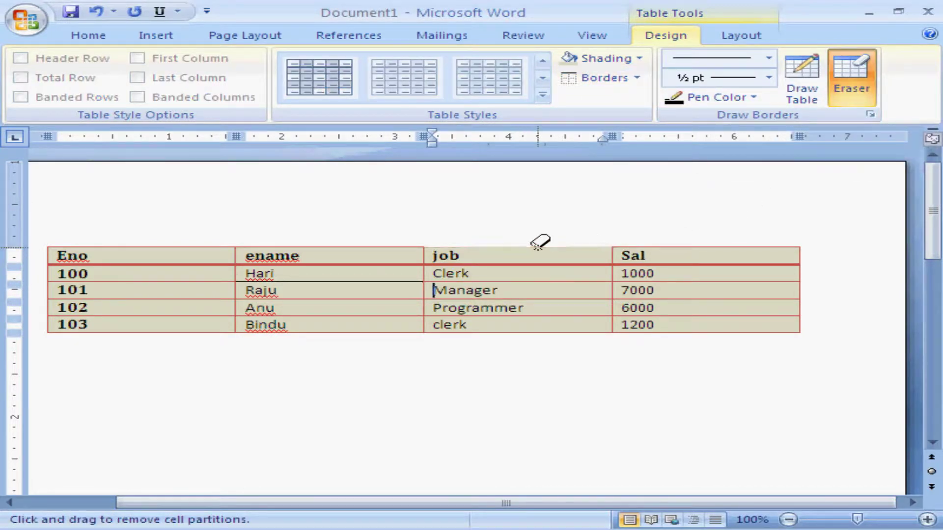
left_click(658, 245)
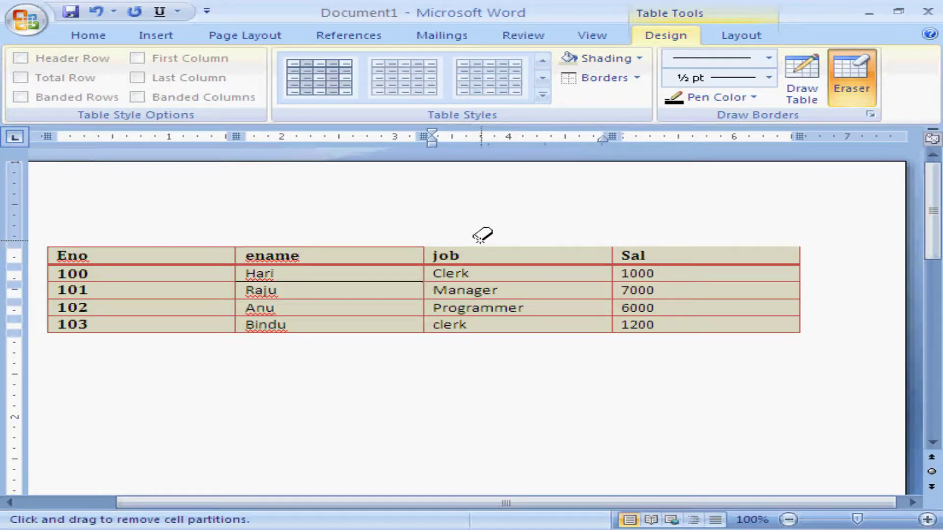
left_click(852, 78)
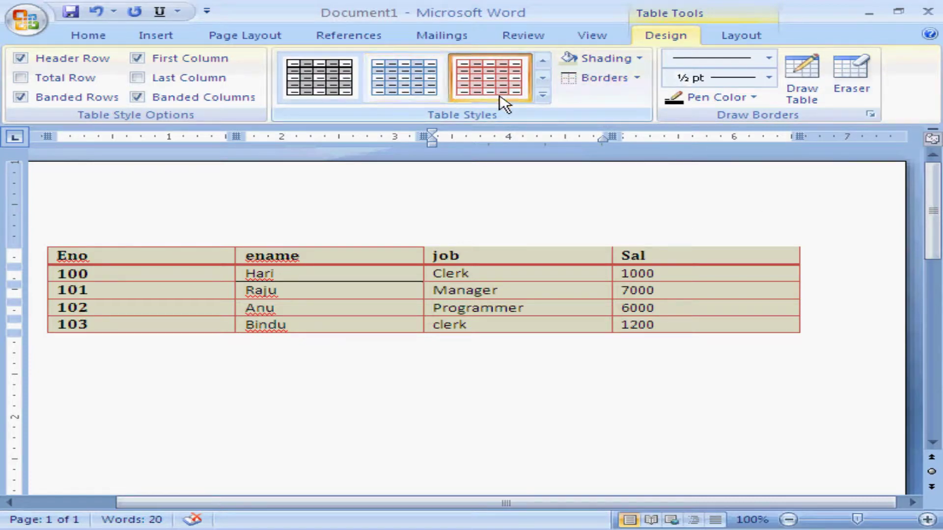
left_click(743, 39)
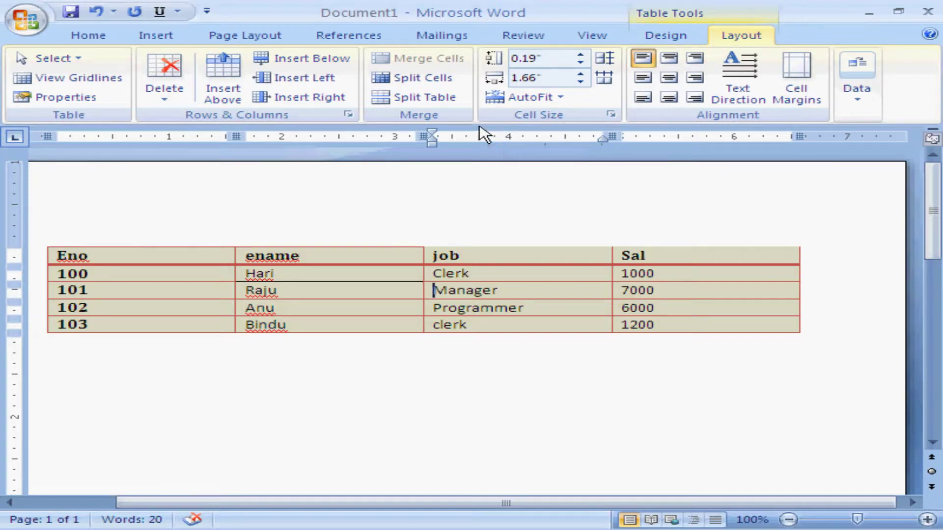
mouse_move(317, 274)
left_click(679, 272)
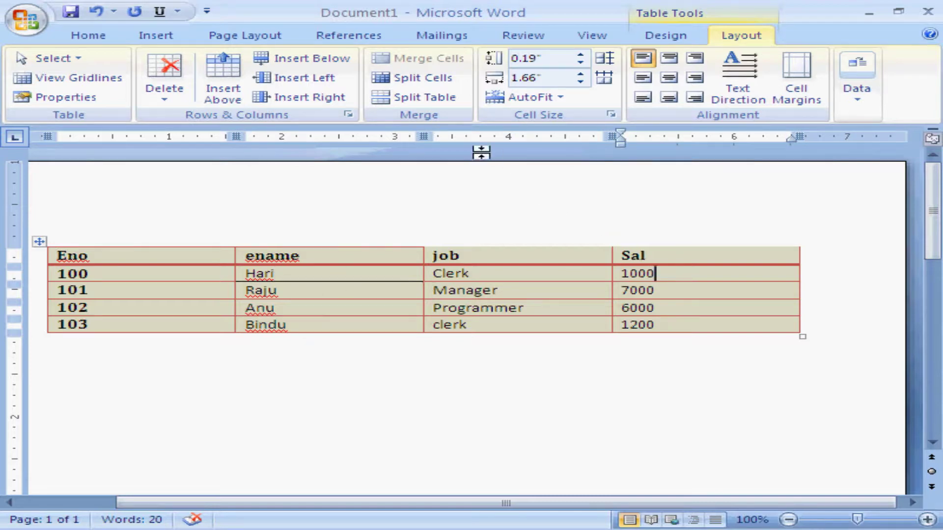
left_click(680, 290)
left_click(677, 277)
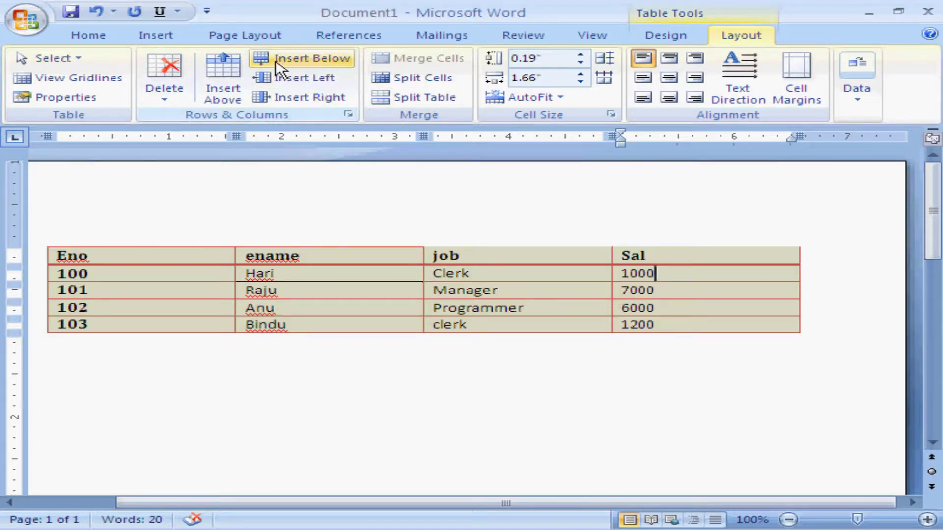
left_click(240, 87)
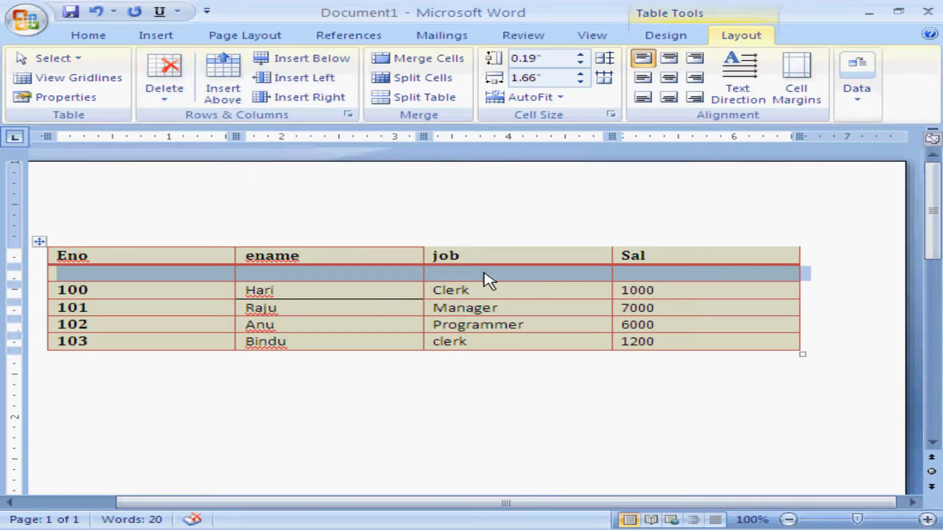
key("ctrl+z")
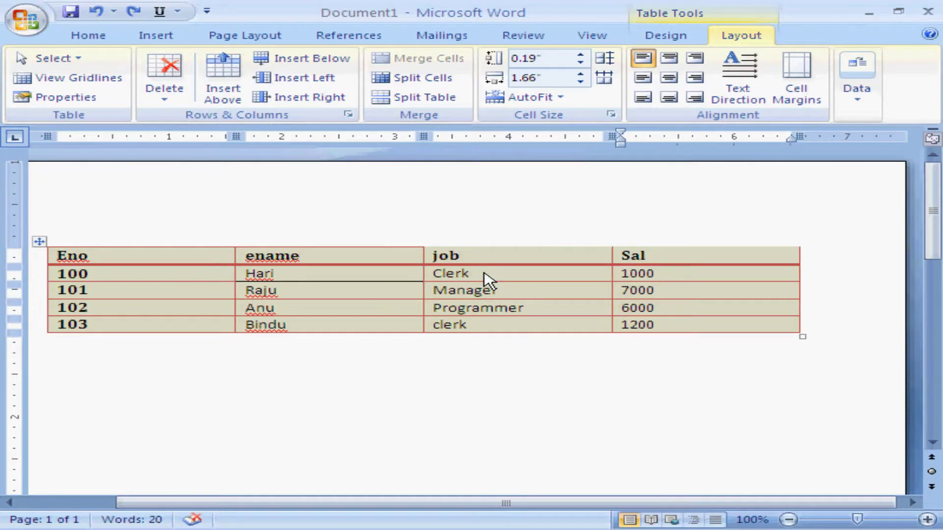
left_click(305, 73)
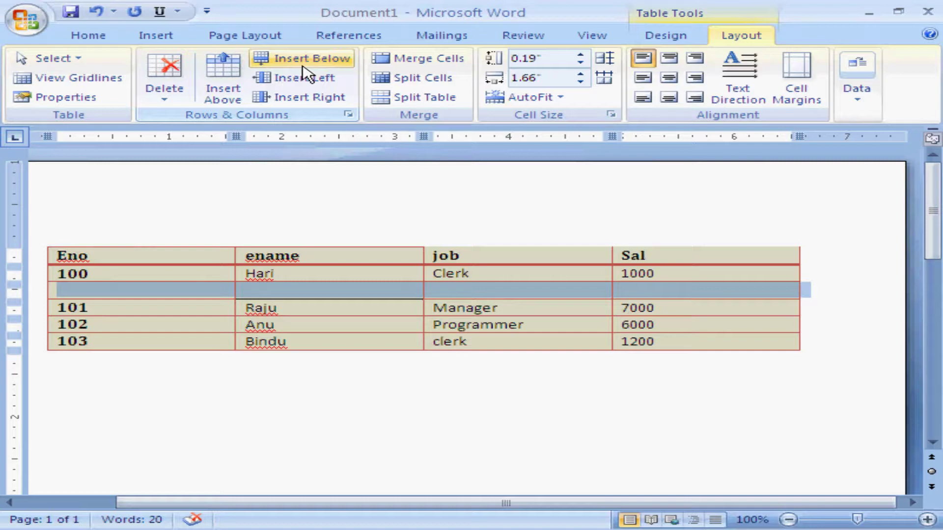
key("ctrl+z")
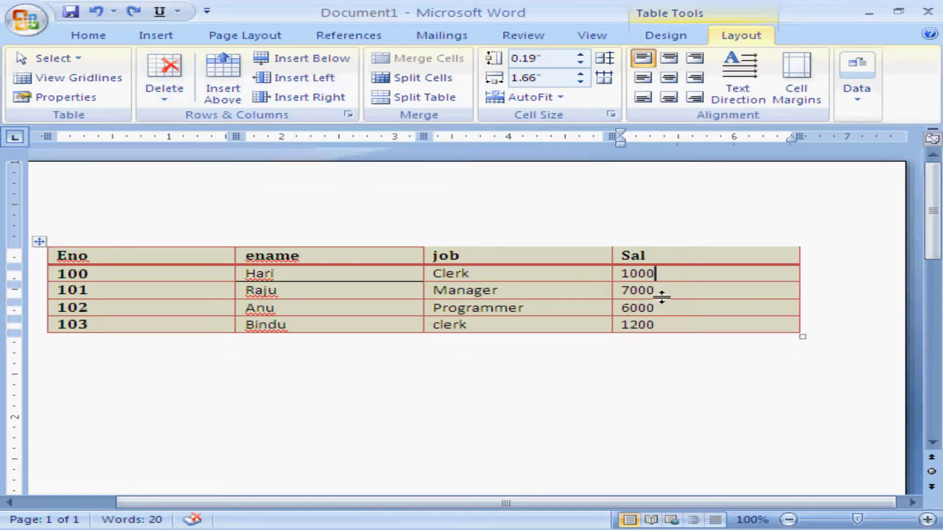
mouse_move(664, 308)
left_click(306, 82)
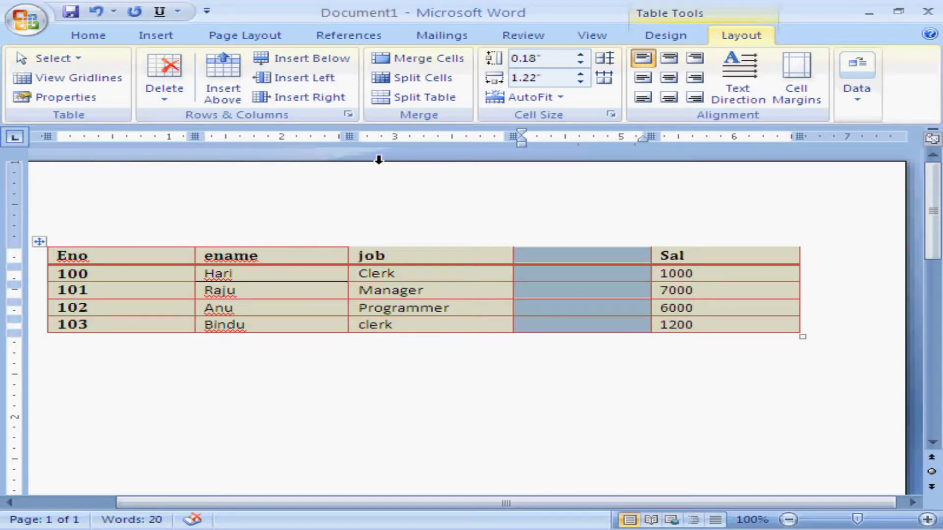
key("BackSpace")
left_click(707, 292)
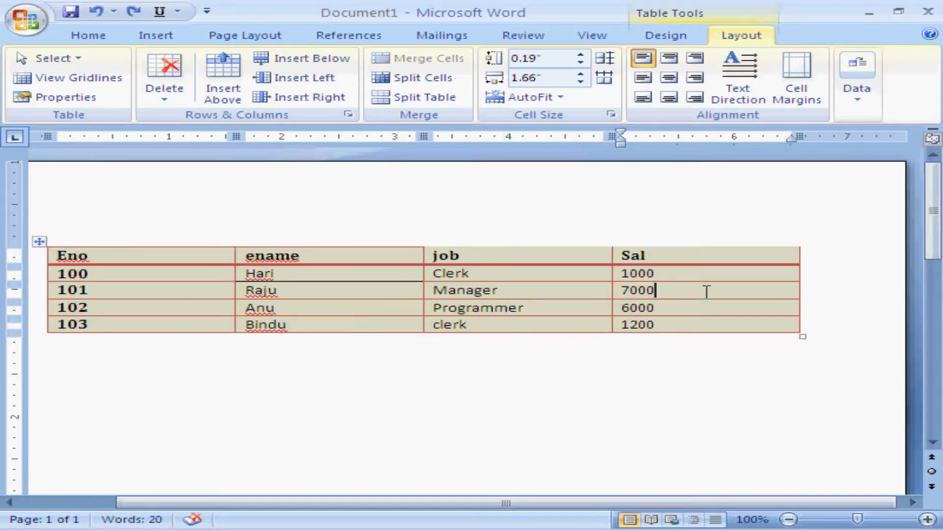
left_click(343, 107)
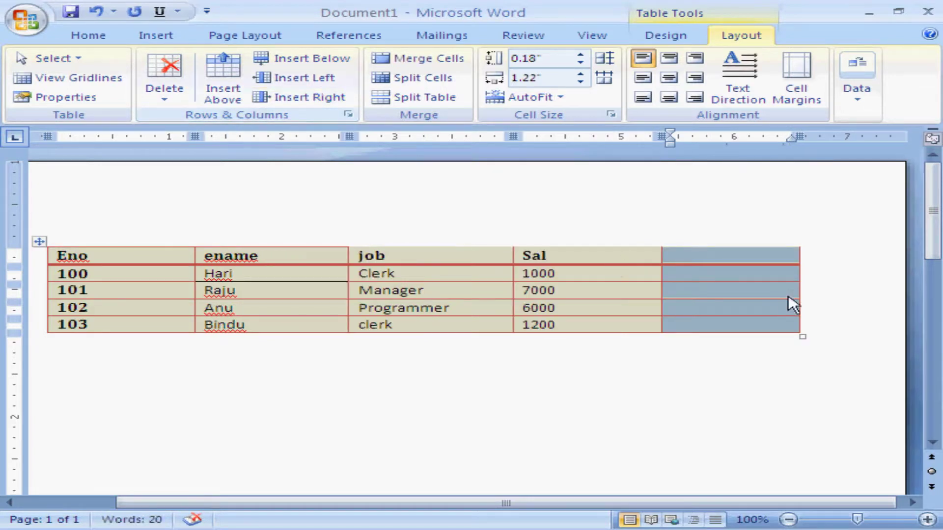
key("ctrl+z")
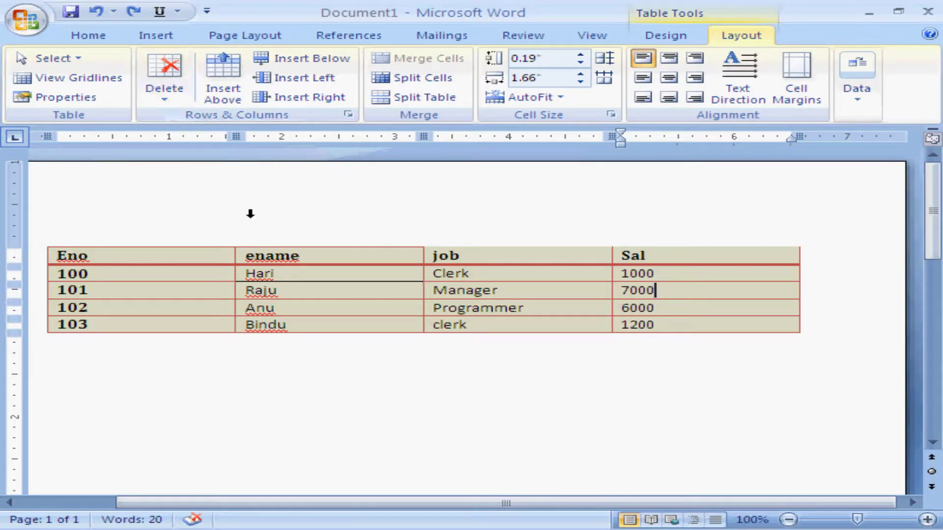
left_click(174, 112)
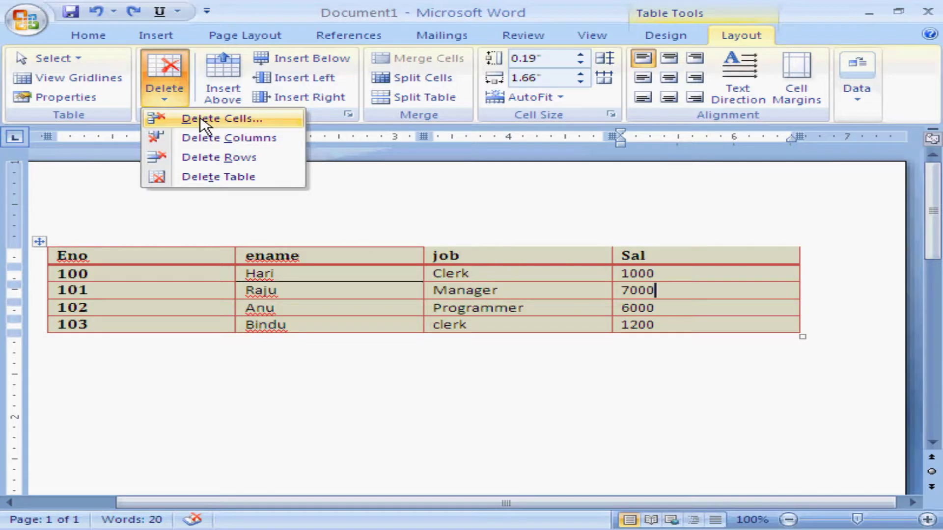
left_click(204, 120)
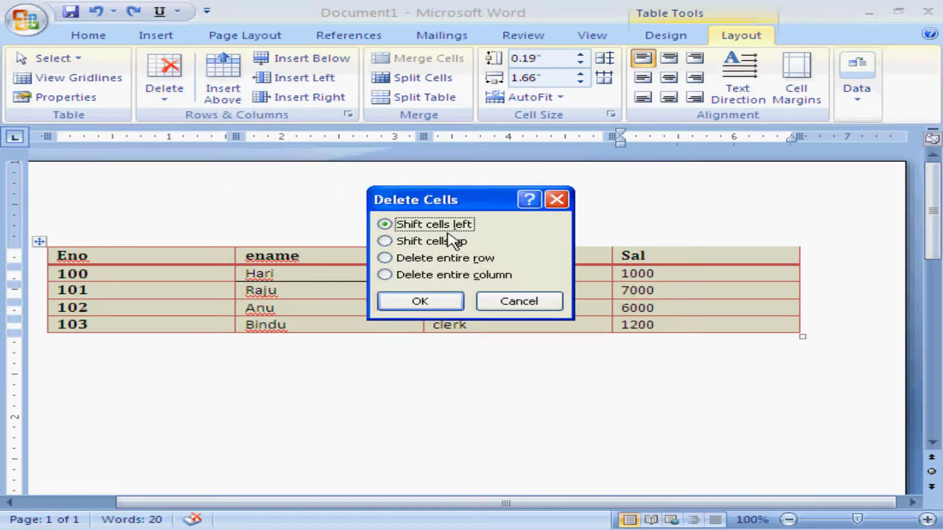
left_click(437, 300)
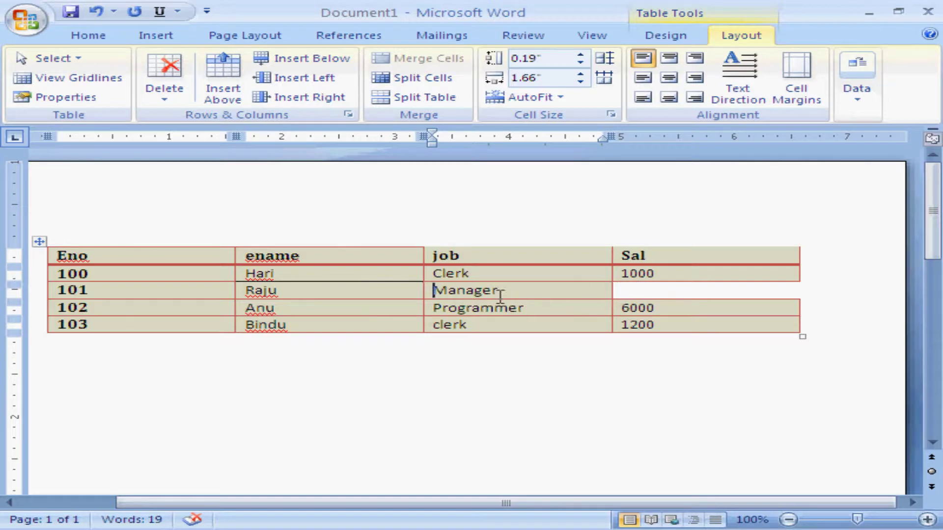
key("ctrl+z")
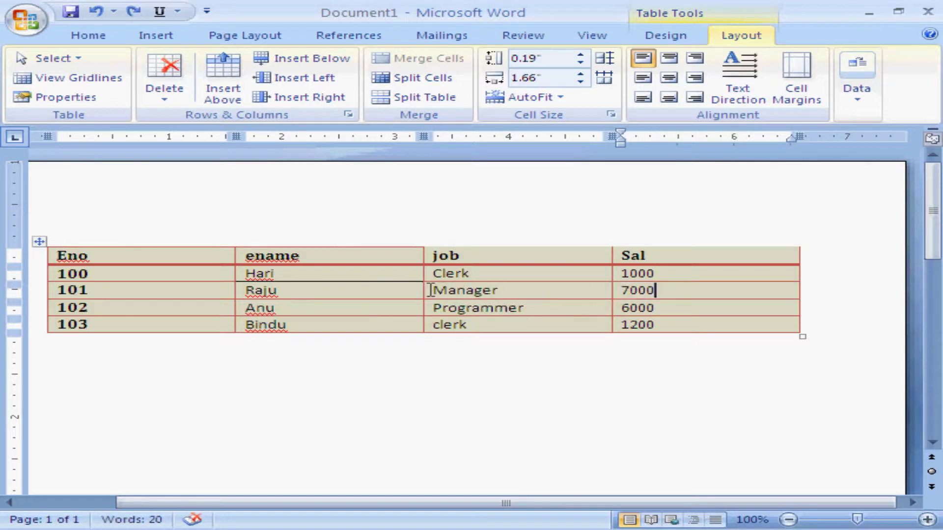
left_click(433, 290)
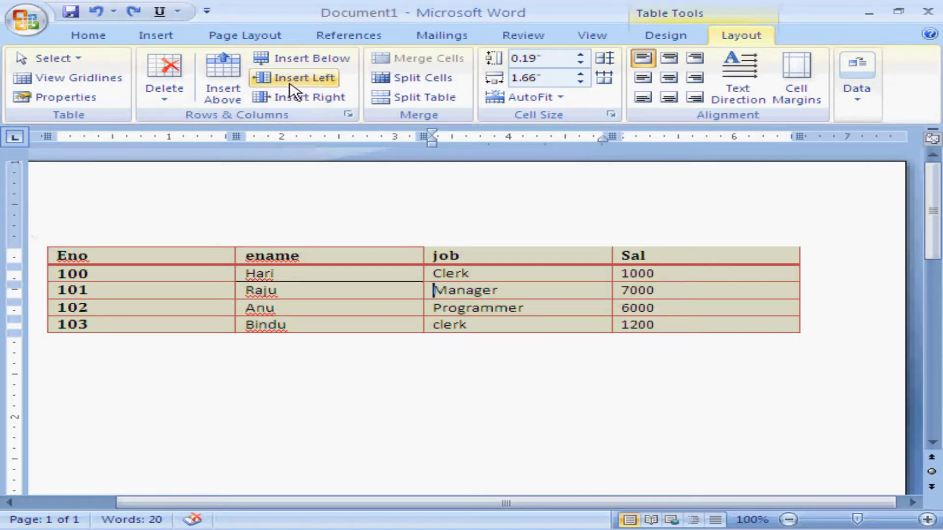
left_click(172, 106)
left_click(204, 119)
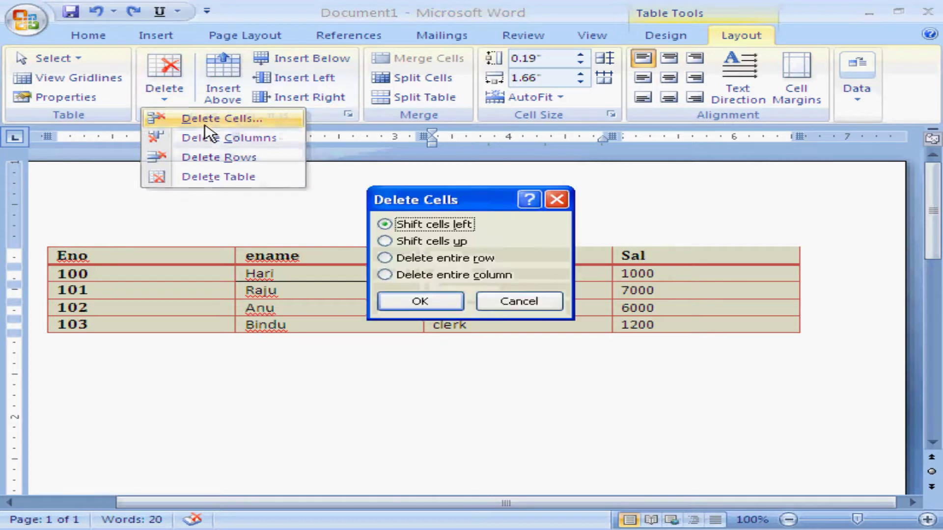
left_click(433, 300)
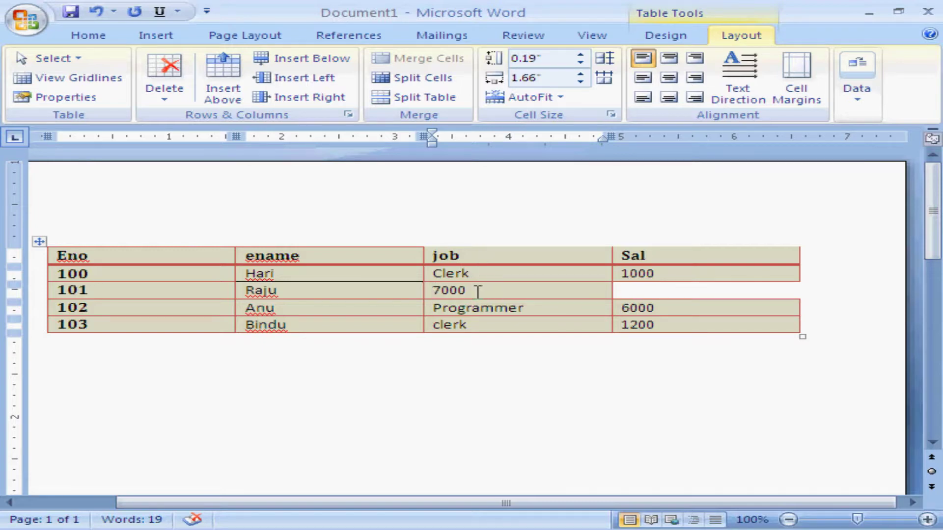
key("ctrl+z")
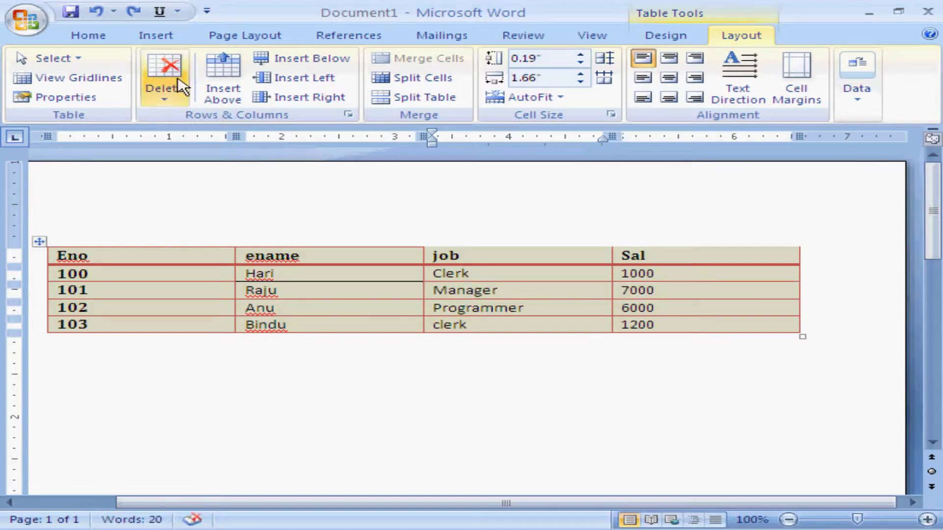
left_click(173, 93)
left_click(210, 124)
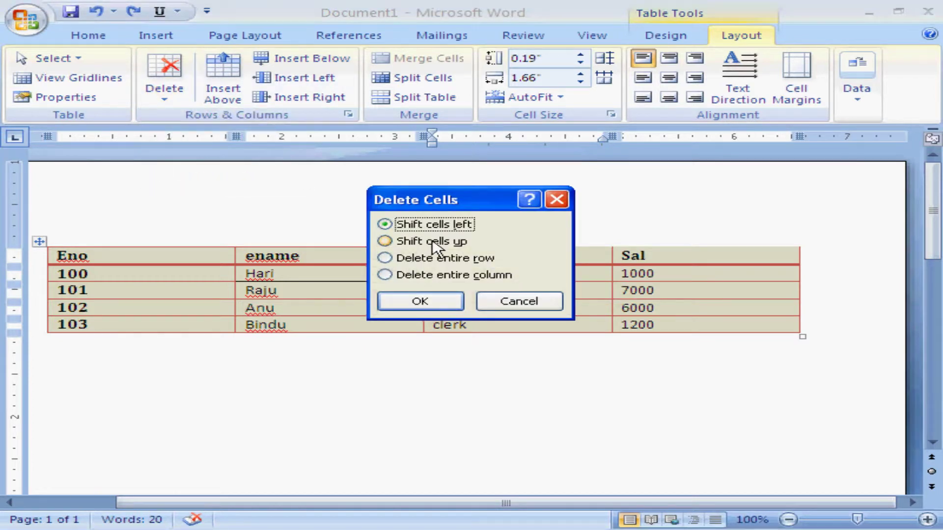
left_click_drag(448, 200, 296, 202)
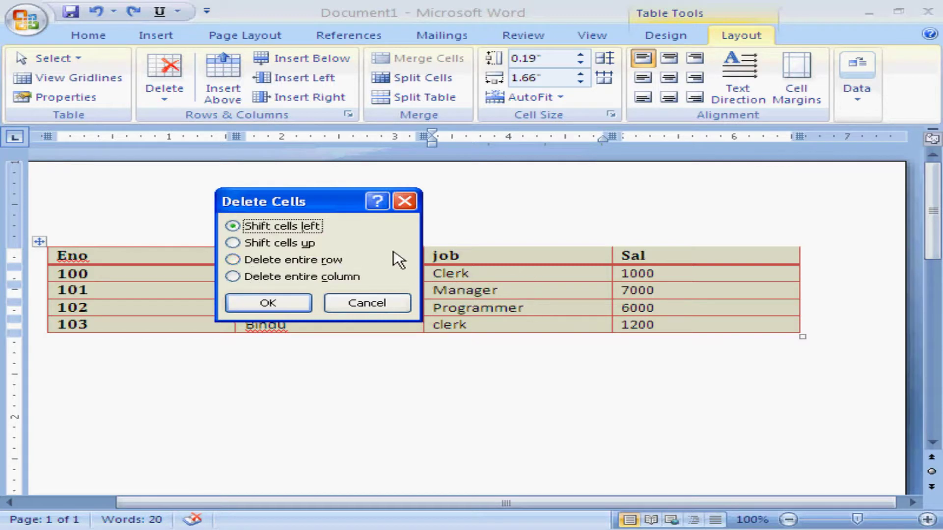
left_click(310, 278)
left_click(295, 307)
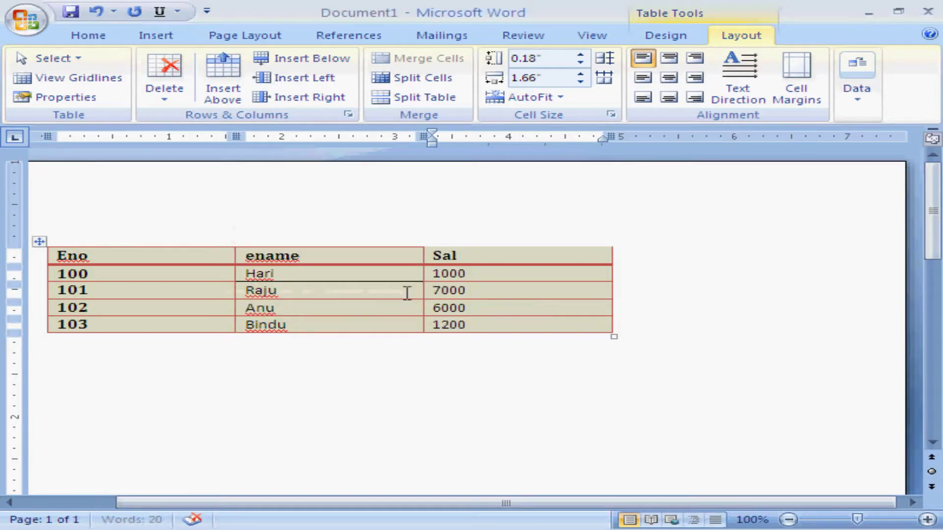
key("ctrl+z")
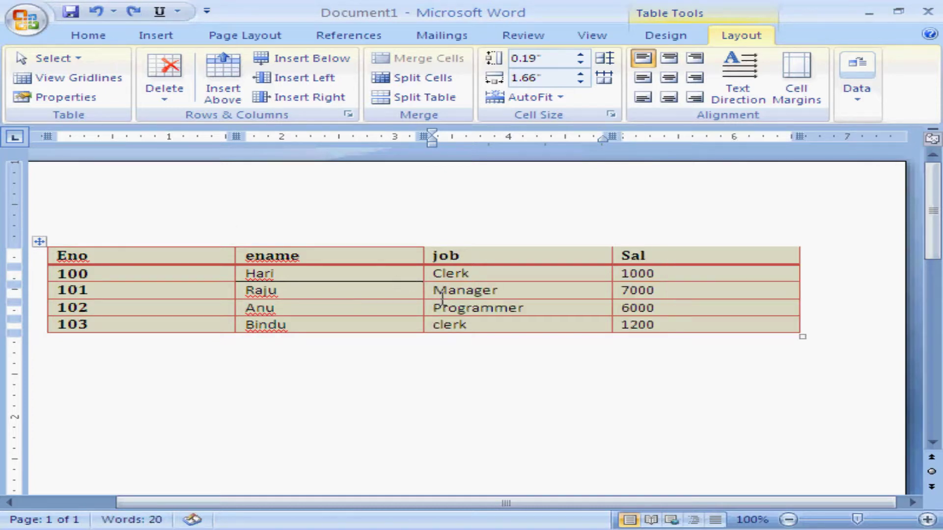
left_click(171, 100)
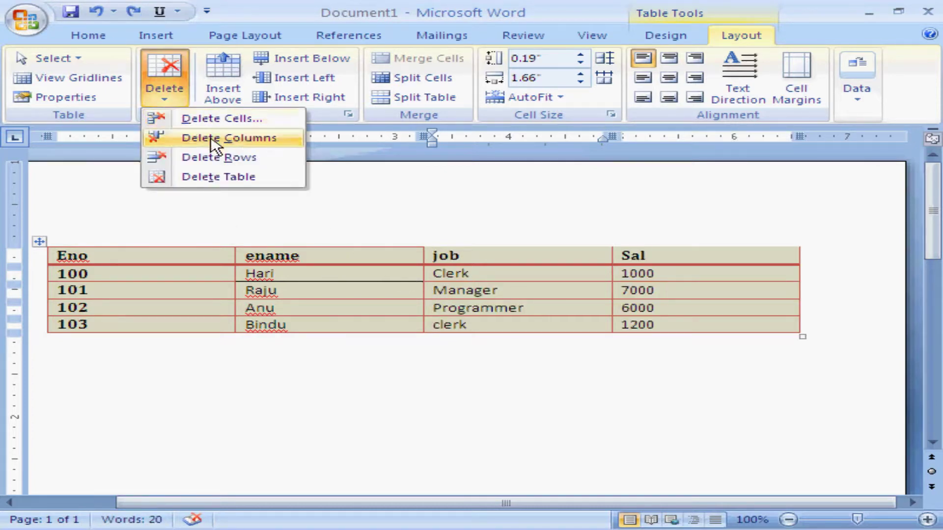
left_click(199, 177)
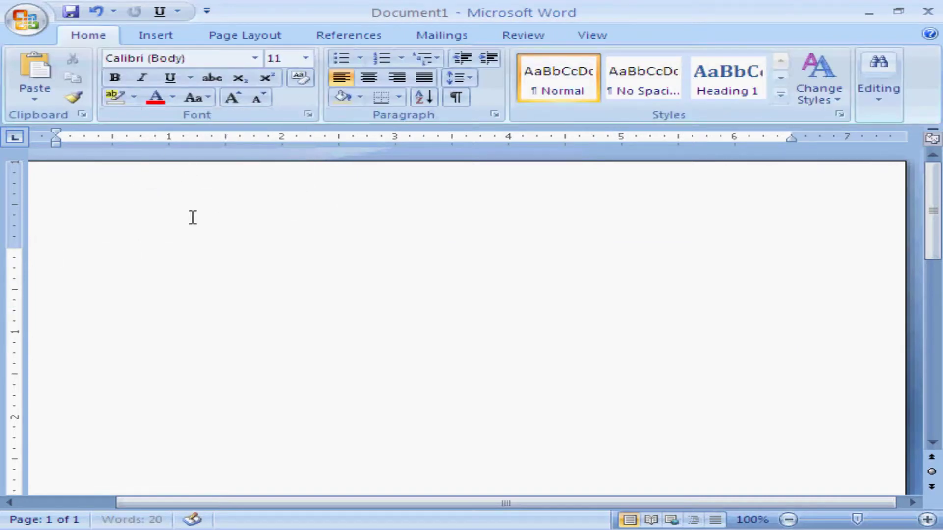
key("ctrl+z")
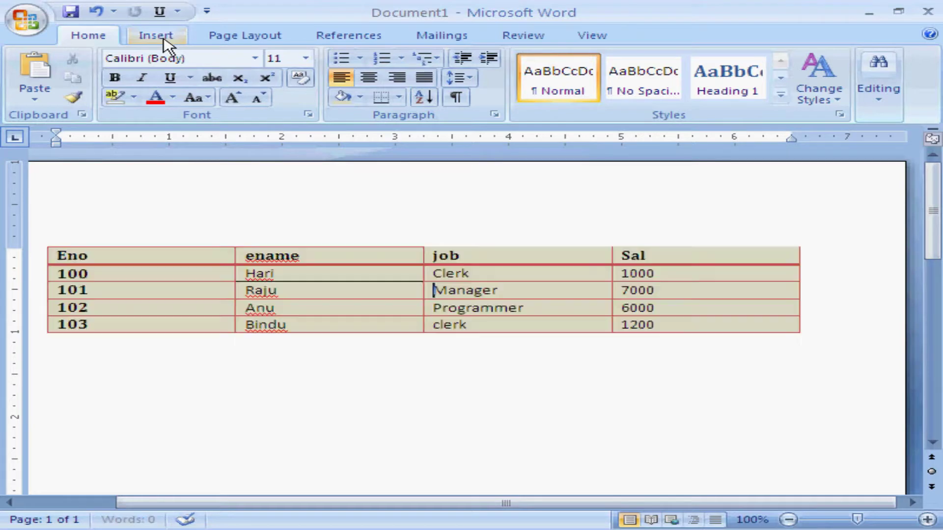
mouse_move(487, 290)
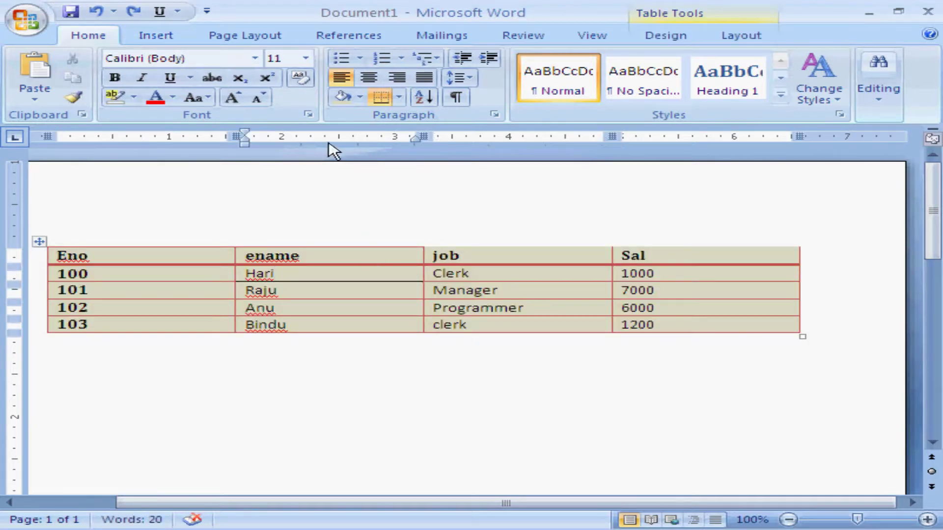
left_click(756, 37)
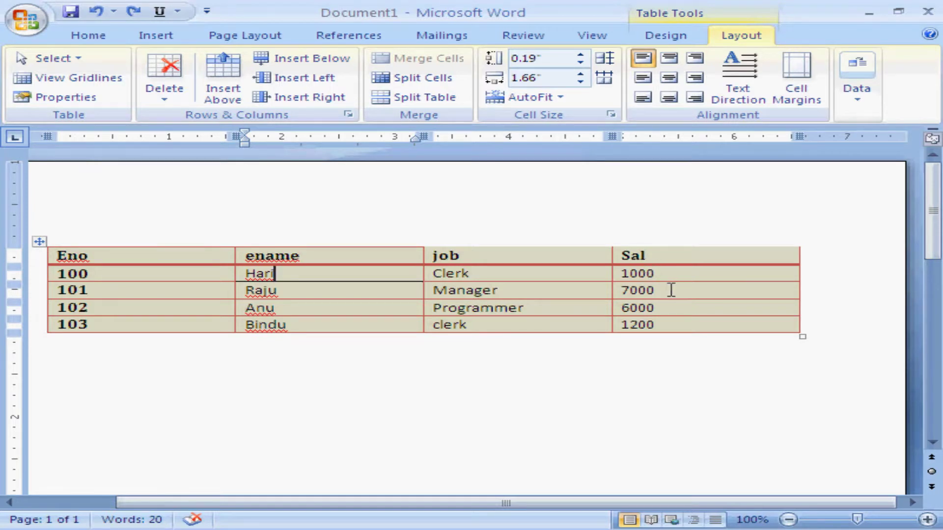
left_click_drag(675, 256, 559, 257)
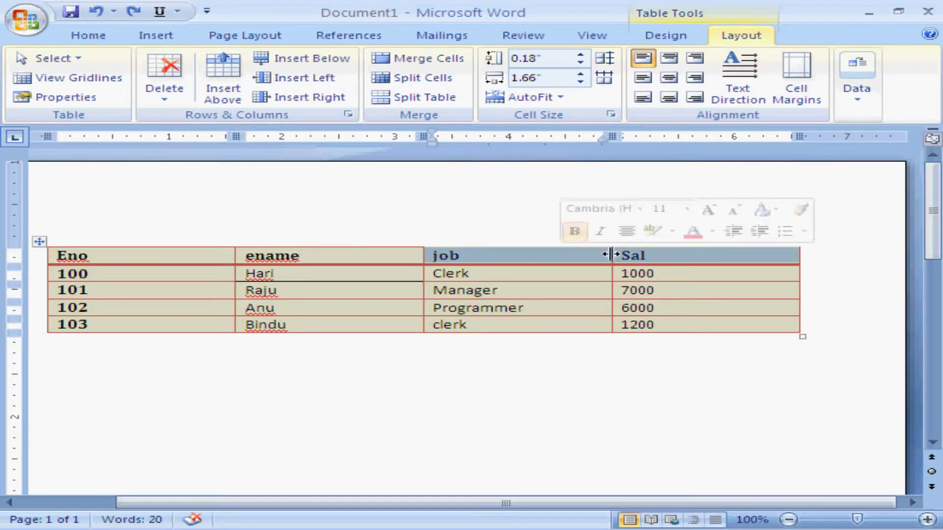
left_click(417, 58)
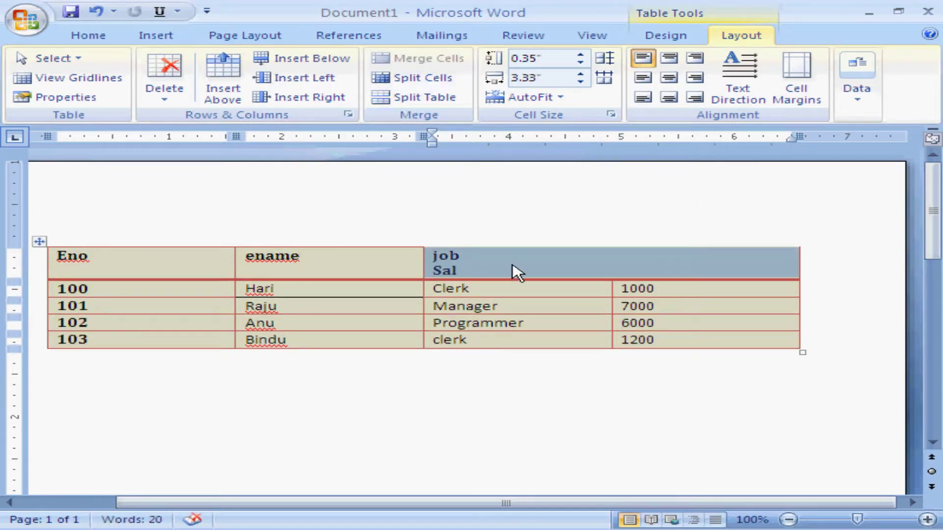
key("ctrl+z")
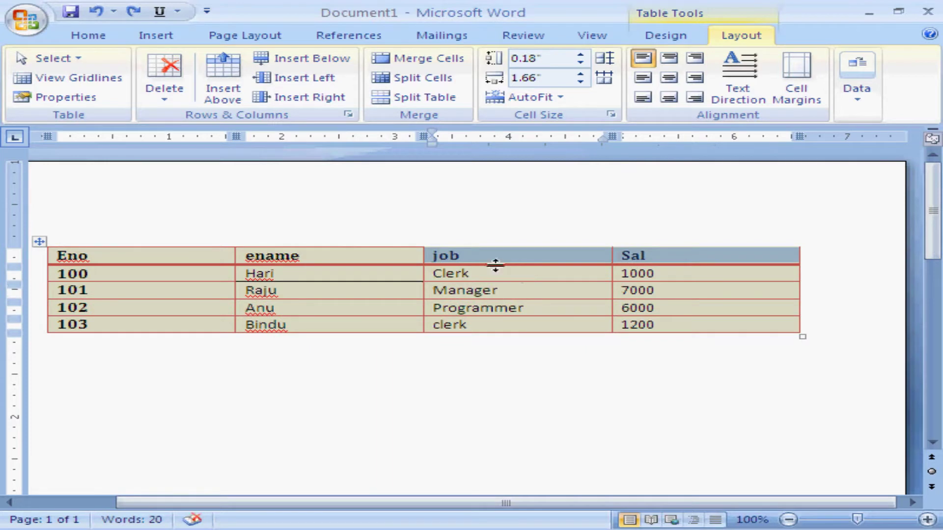
left_click(692, 259)
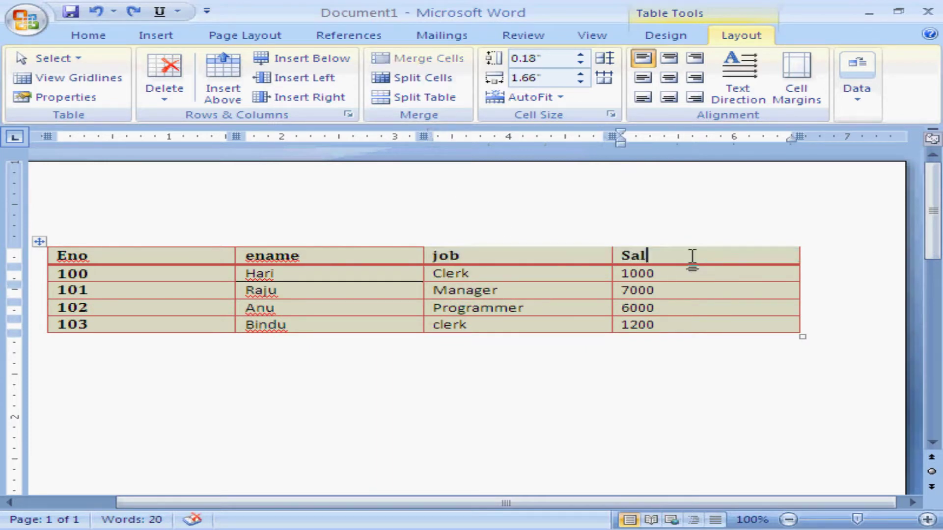
left_click(439, 78)
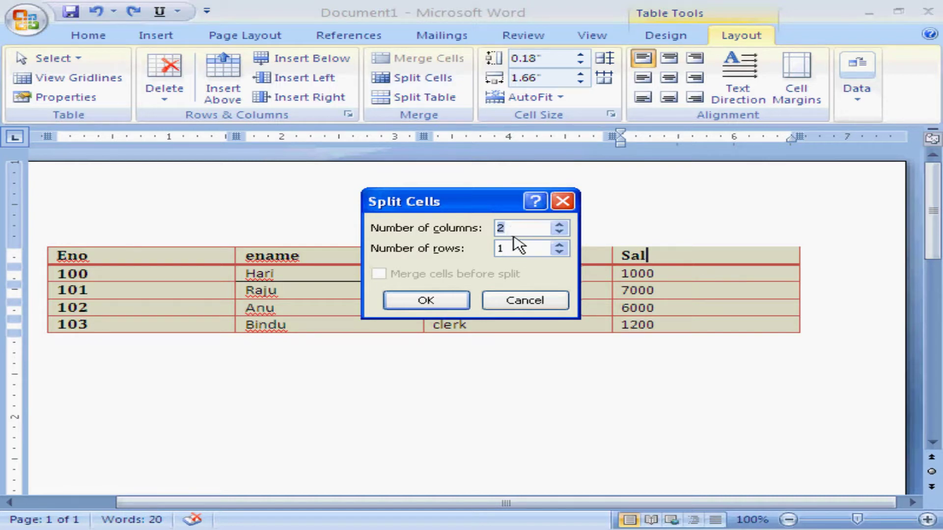
left_click(444, 302)
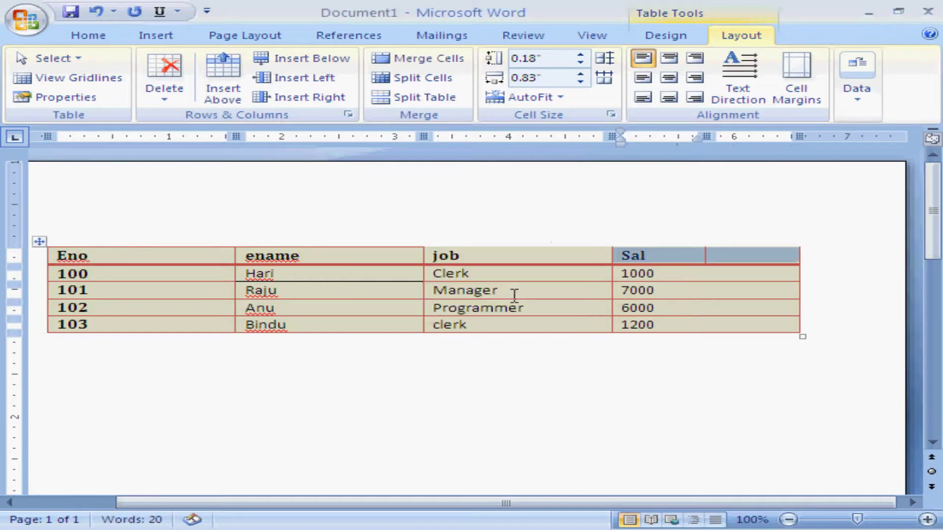
left_click(714, 277)
left_click(717, 255)
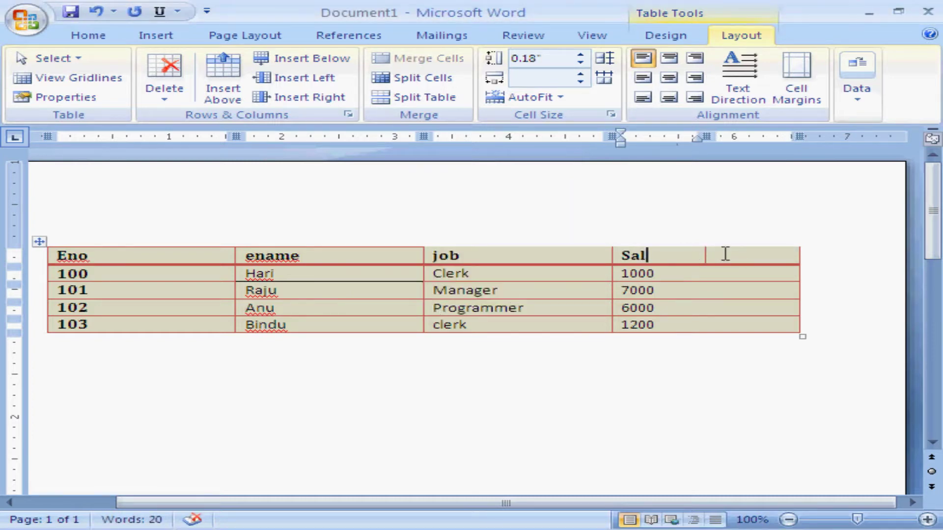
key("ctrl+z")
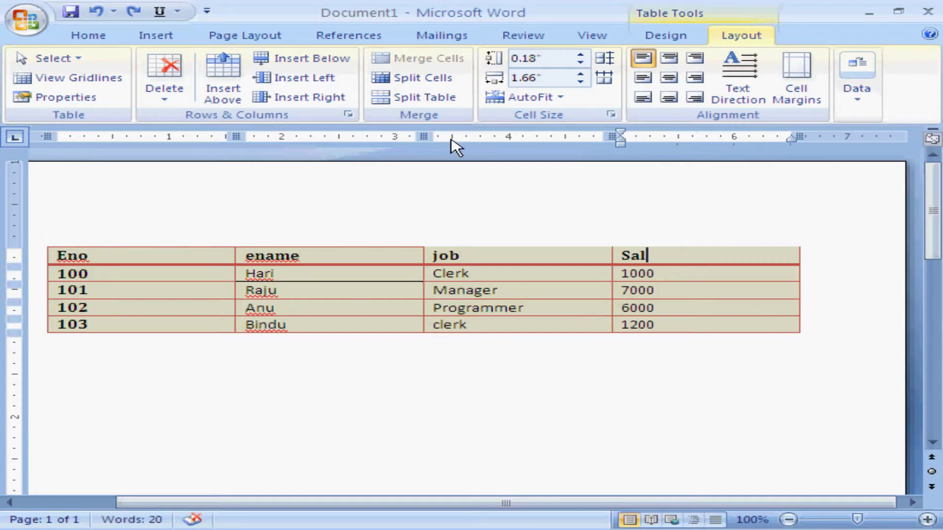
Step: Try splitting the table at row 101, then undo to rejoin it
left_click(665, 291)
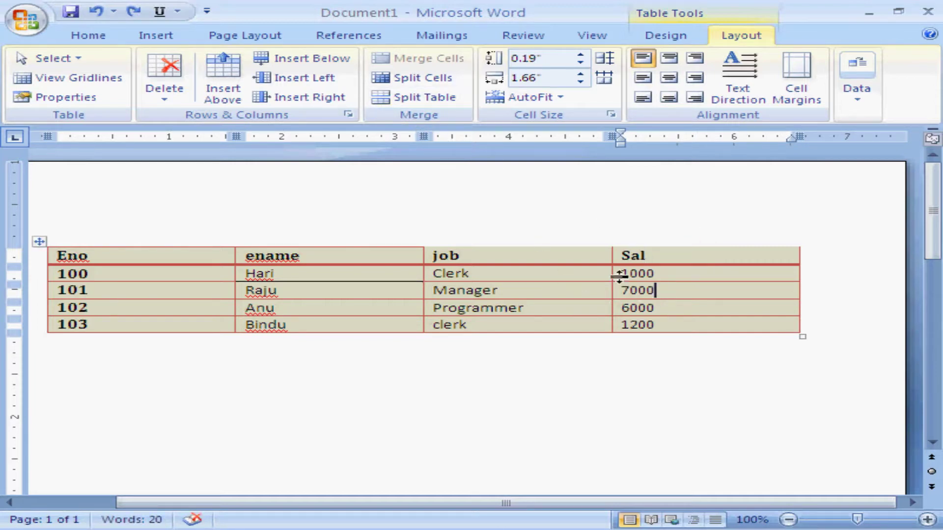
left_click(421, 99)
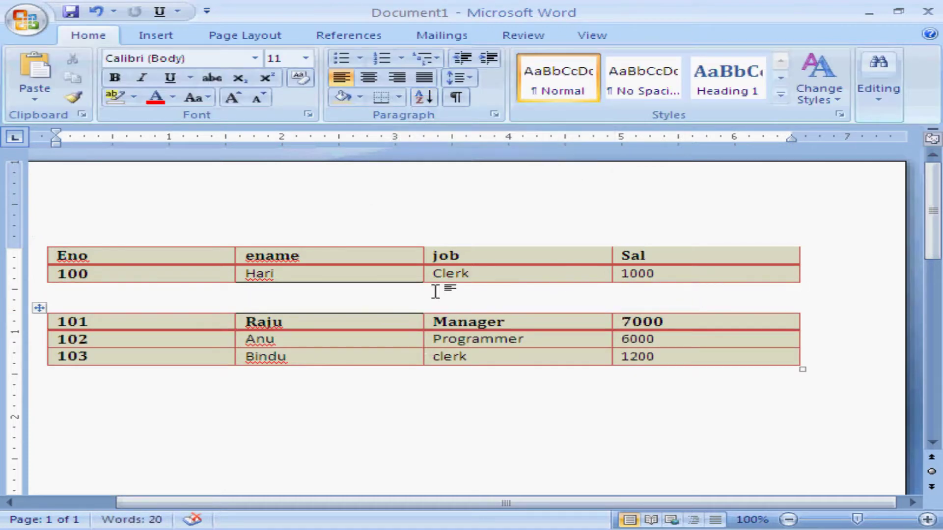
left_click(399, 259)
left_click(381, 320)
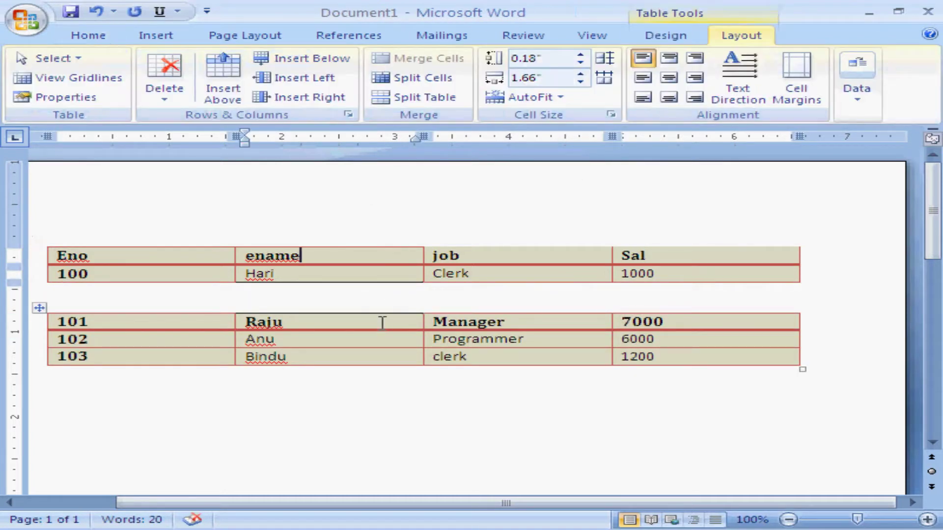
key("ctrl+z")
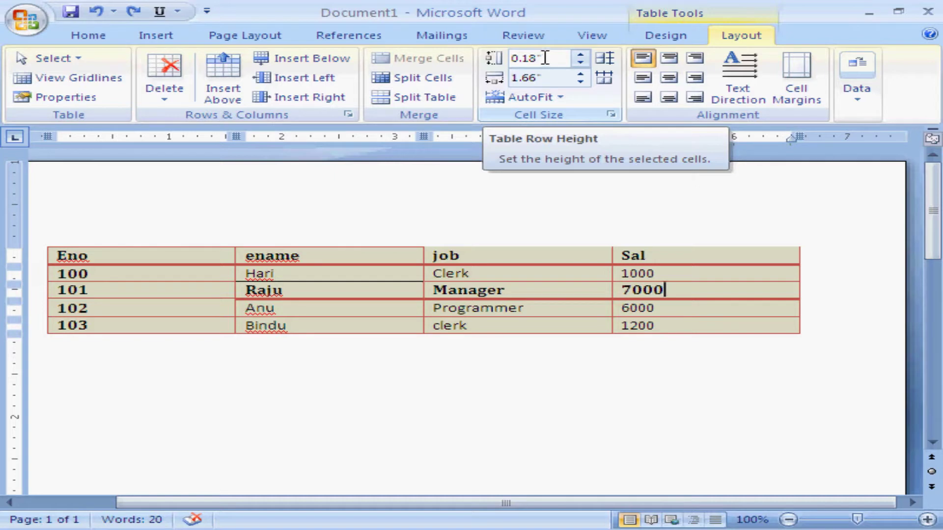
Step: Set row 101's height to 0.2" and the Sal column width to 1.7"
left_click(581, 56)
left_click(581, 55)
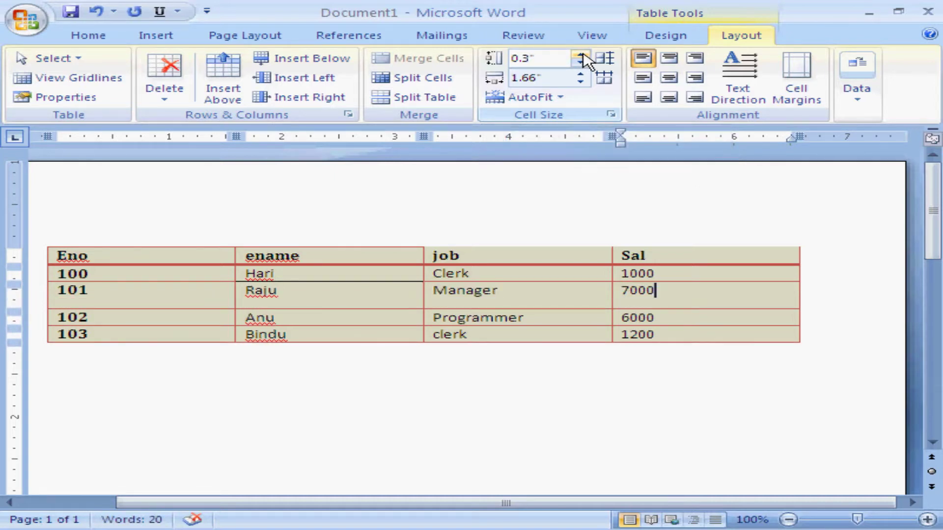
left_click(581, 62)
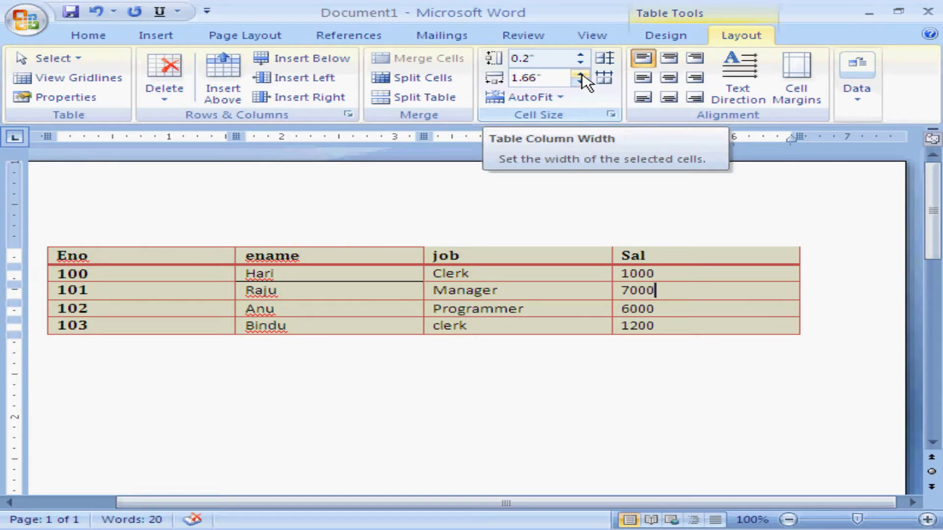
left_click(581, 75)
left_click(581, 74)
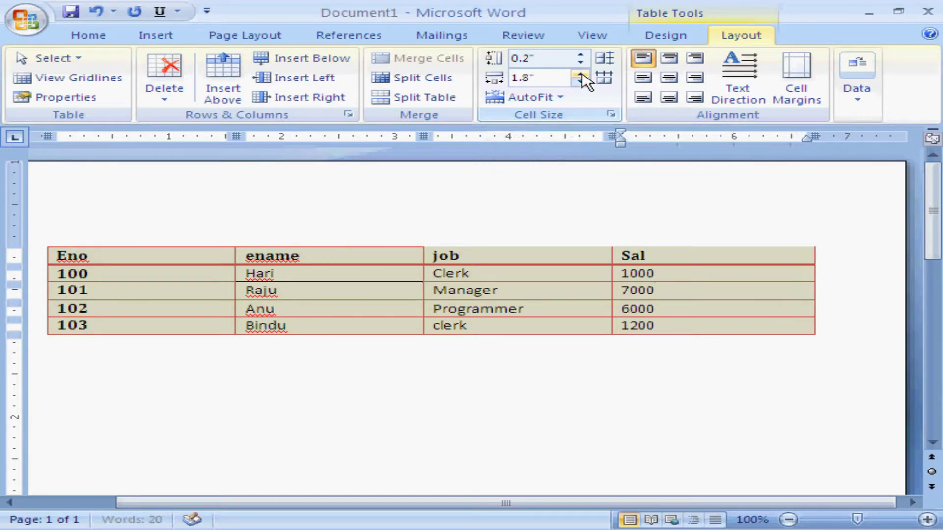
left_click(580, 83)
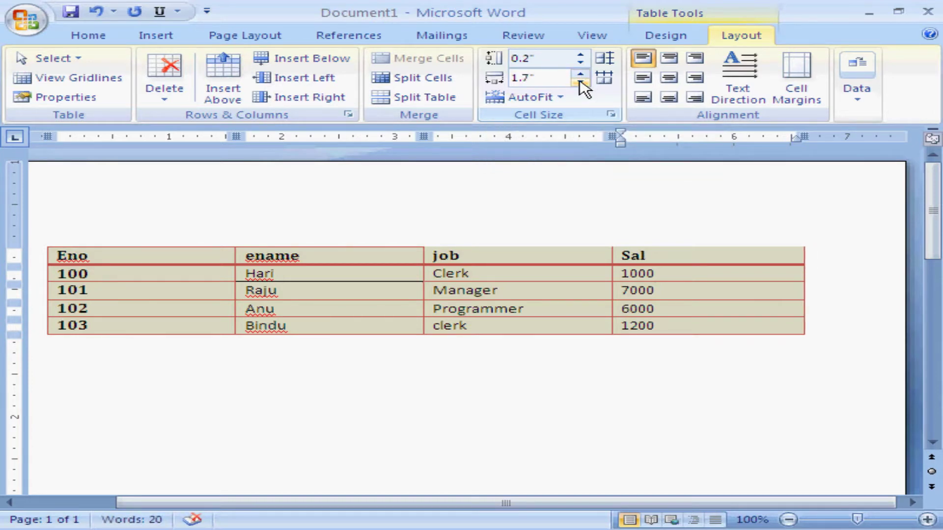
Step: Apply AutoFit Contents, then AutoFit Window, then Fixed Column Width to the table
left_click(560, 99)
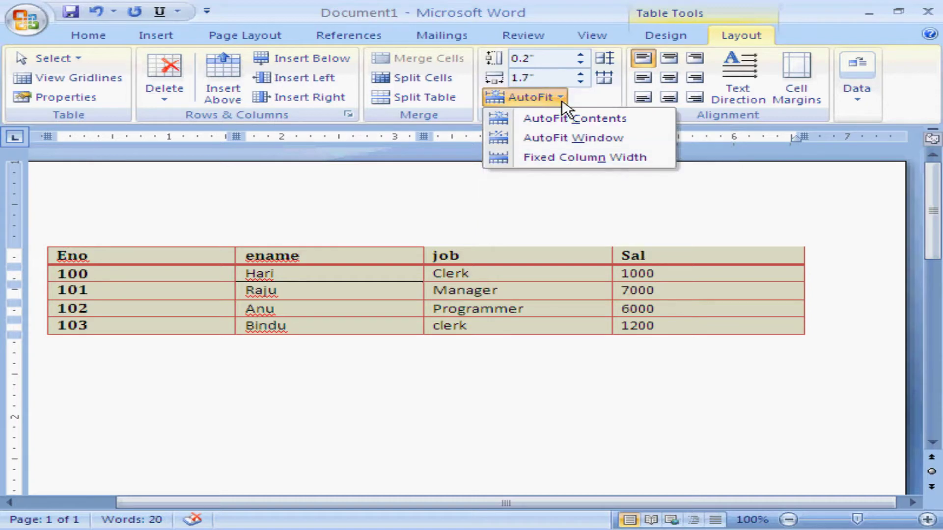
left_click(551, 128)
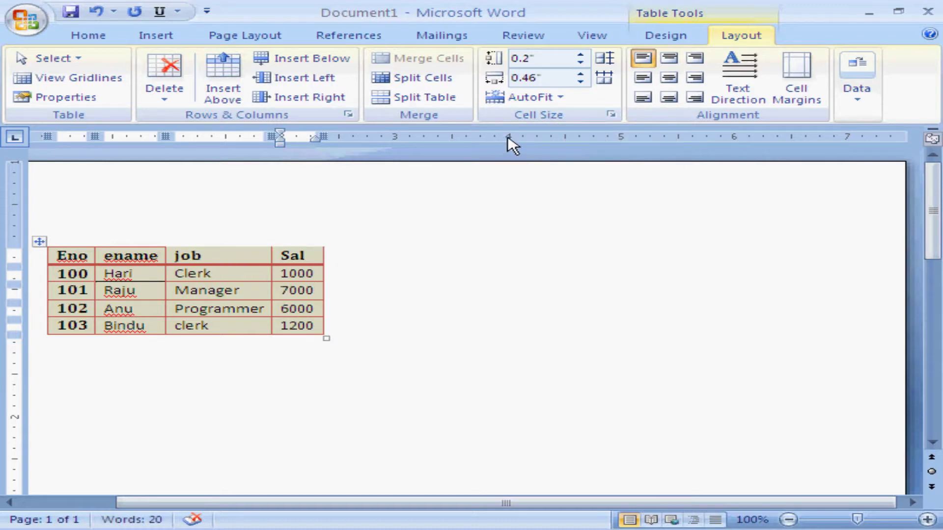
left_click(568, 104)
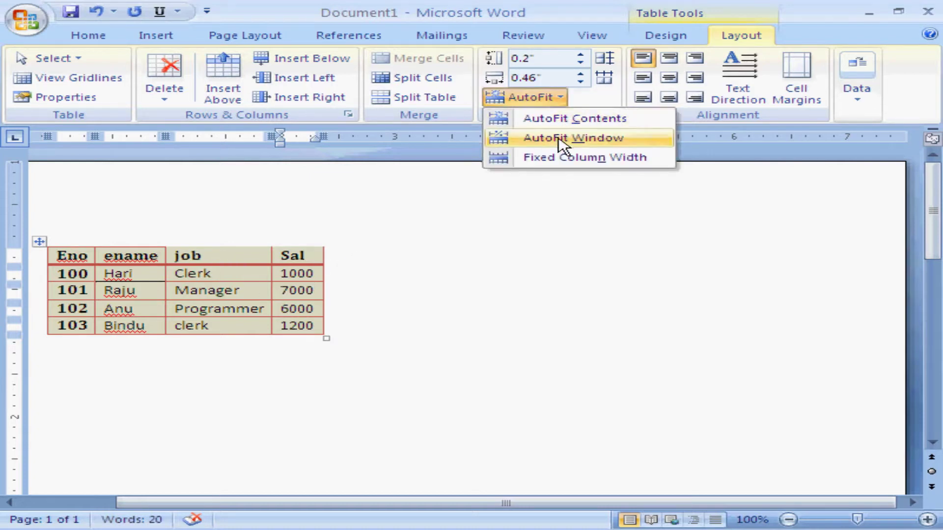
left_click(564, 140)
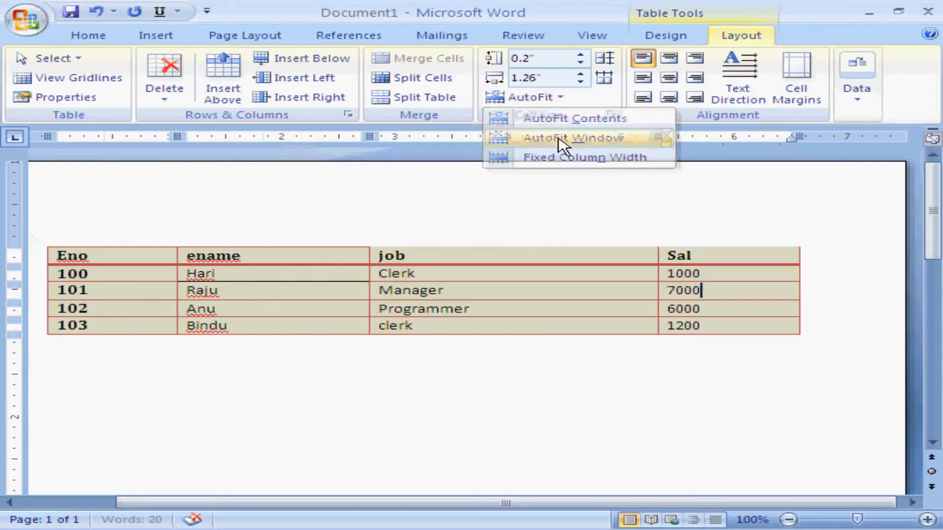
left_click(560, 101)
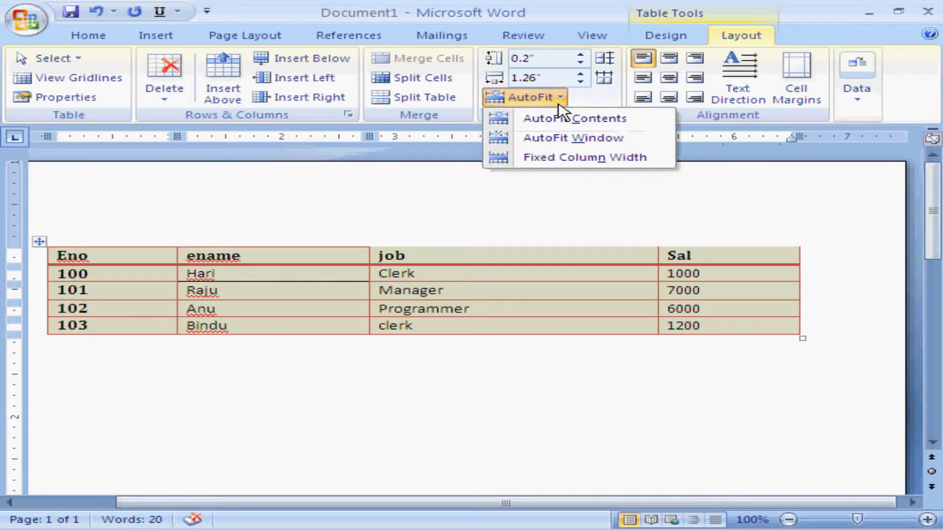
left_click(565, 158)
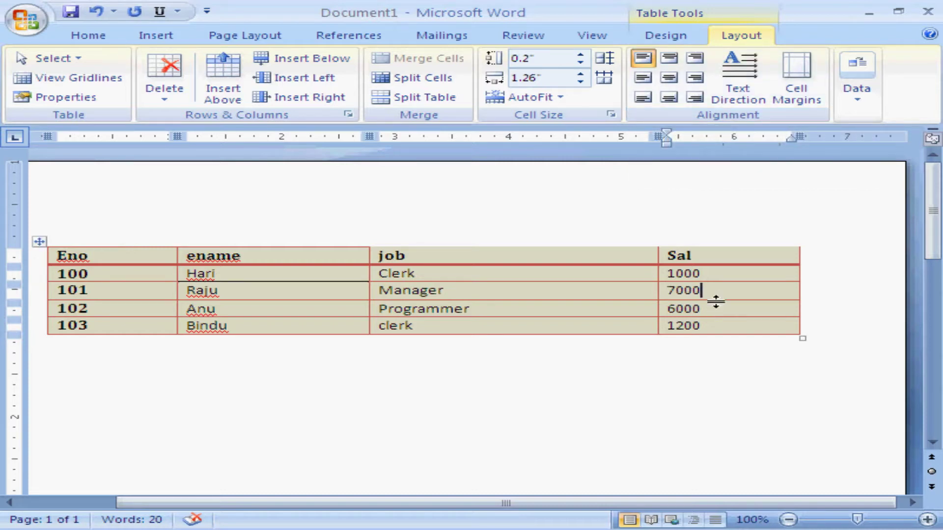
Step: Drag row 101 taller and the Sal column wider, and align 7000 top-right
left_click_drag(714, 300, 713, 321)
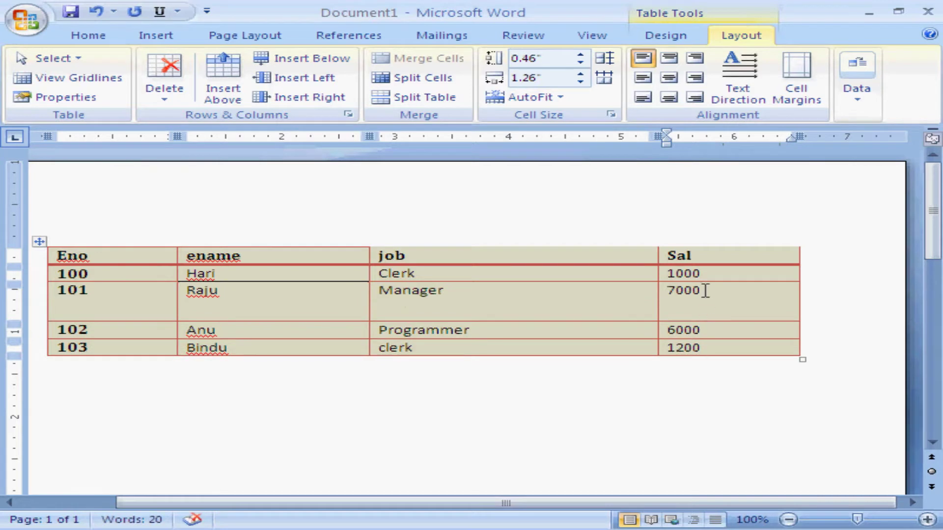
left_click_drag(654, 279, 631, 272)
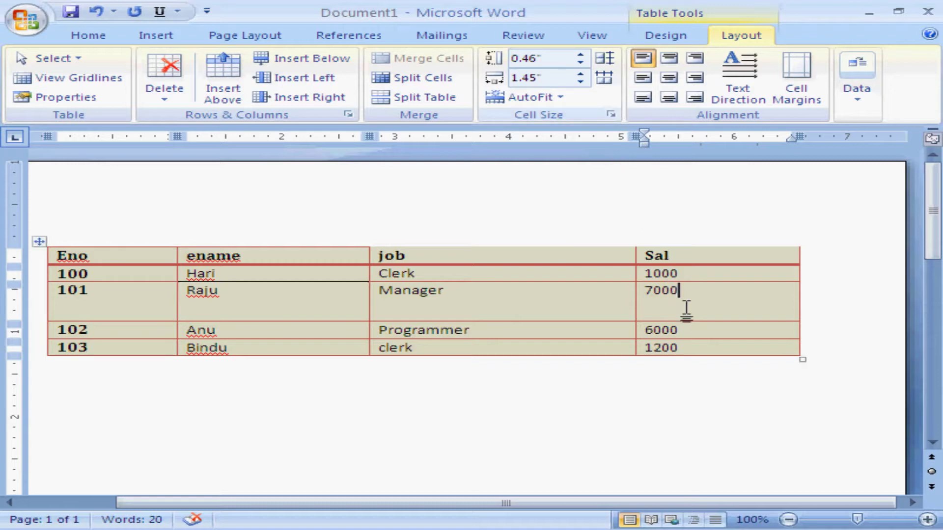
left_click(645, 81)
left_click(672, 81)
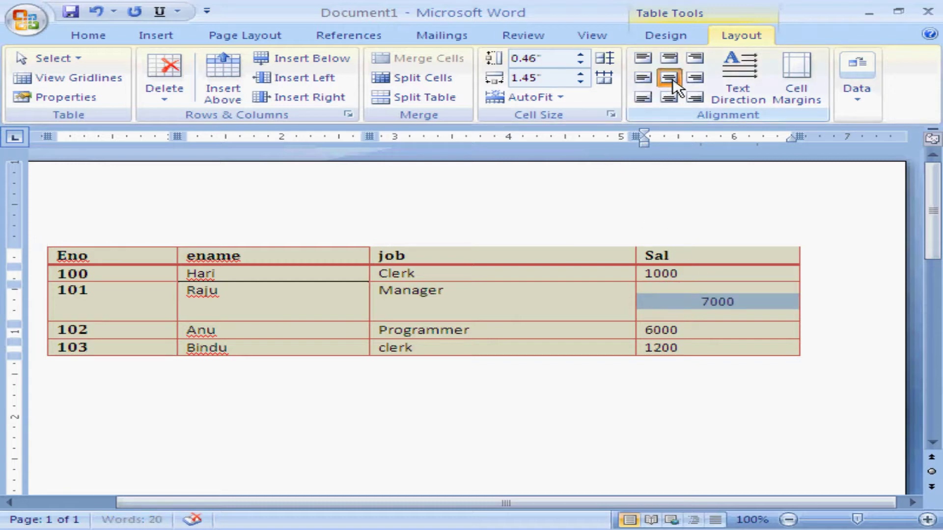
left_click(694, 78)
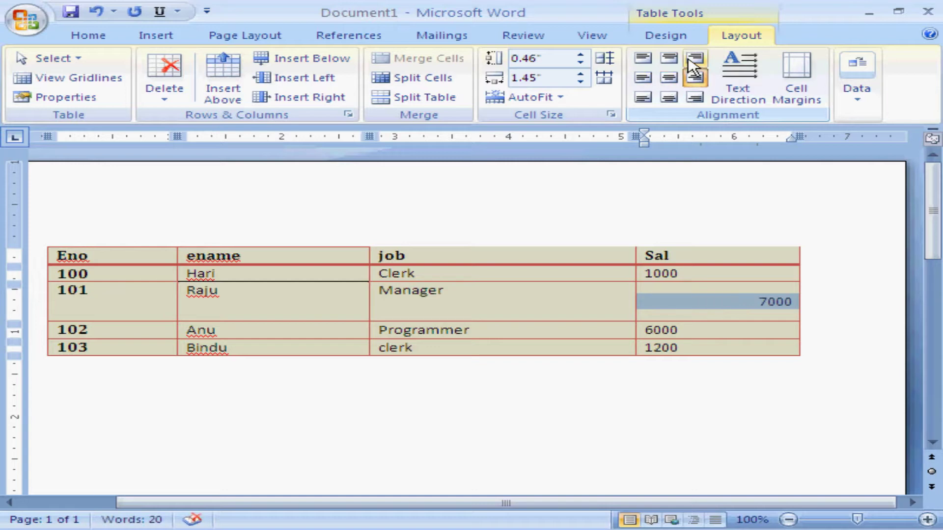
left_click(693, 58)
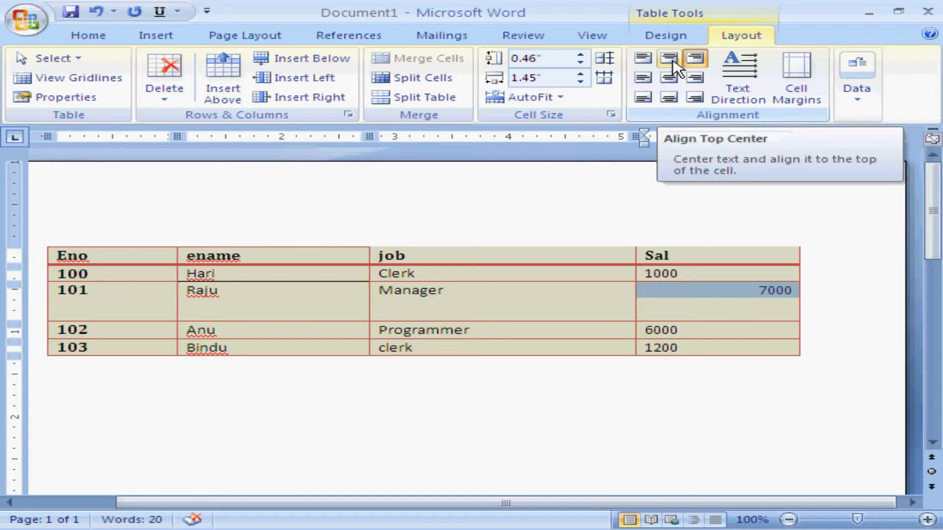
Step: Try vertical text direction on 7000, remove stray characters, and restore horizontal text
left_click(742, 102)
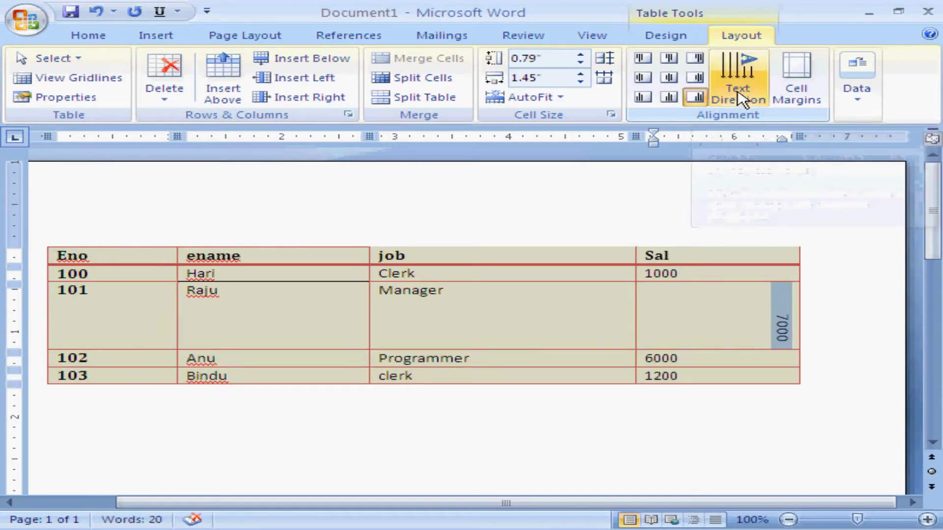
left_click(778, 342)
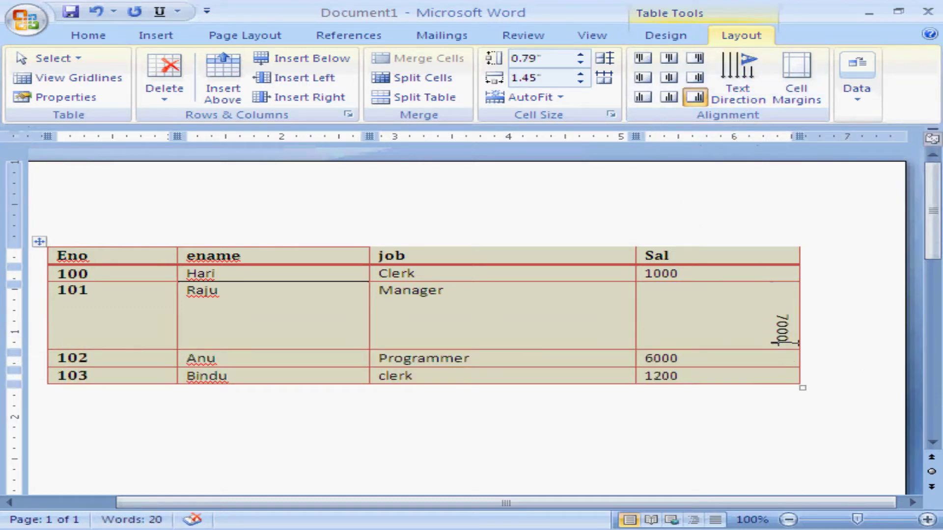
type("dd")
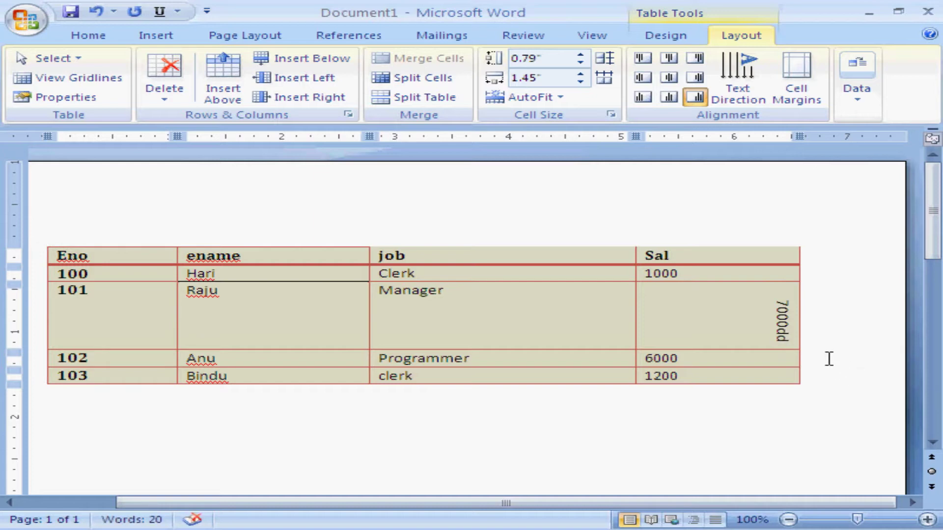
key("BackSpace")
key("BackSpace")
left_click(744, 88)
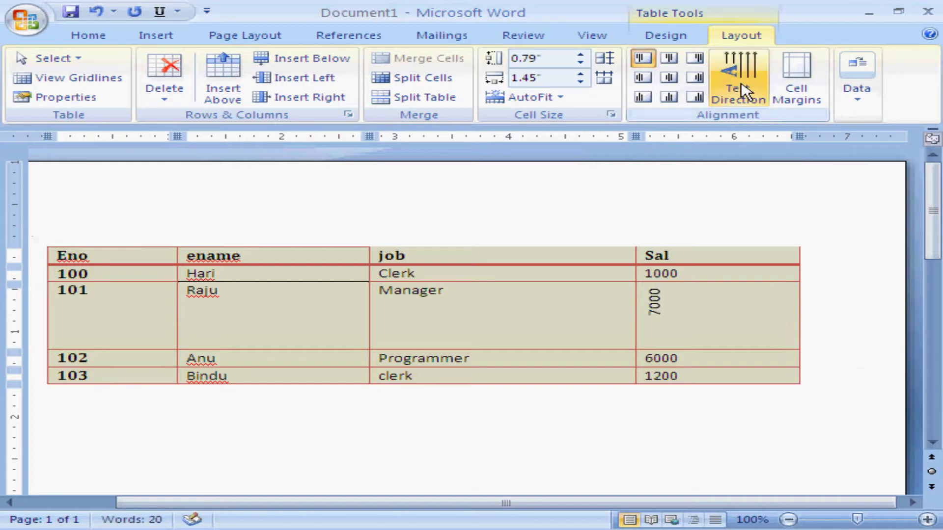
left_click(744, 91)
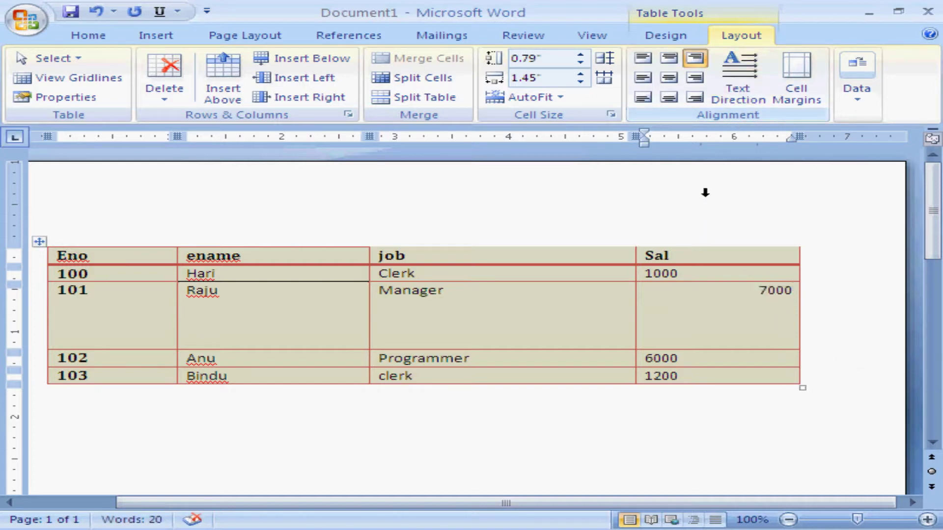
Step: Apply a 0.2" top cell margin, then undo the margin and alignment changes
left_click(810, 106)
type(".2")
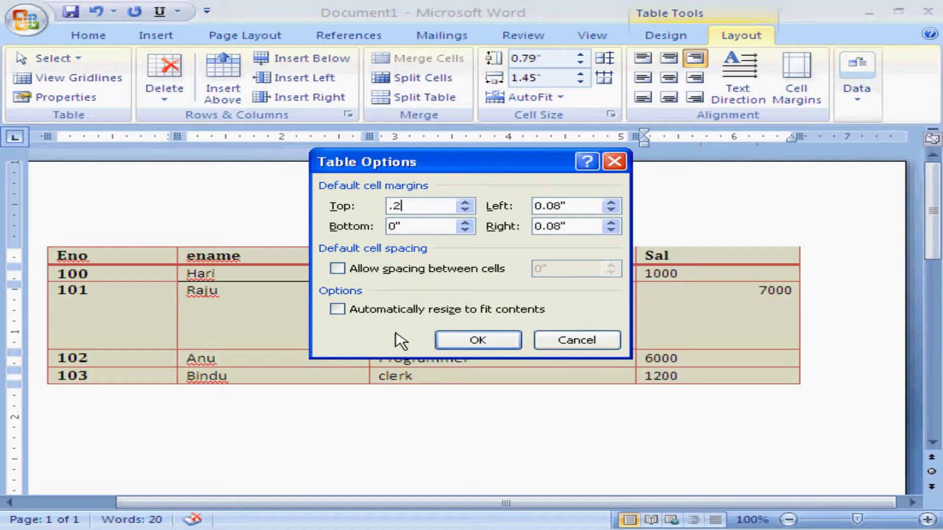
left_click(495, 342)
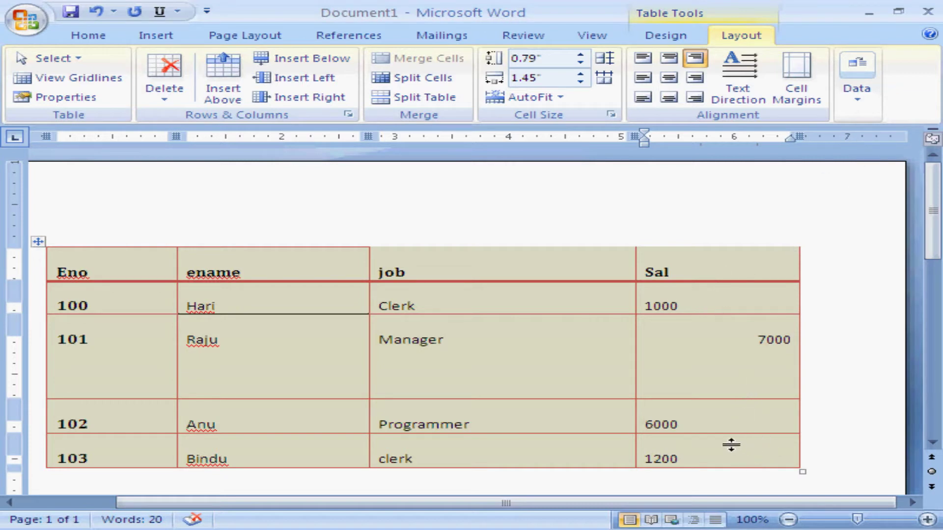
key("ctrl+z")
key("ctrl+z")
key("ctrl+z")
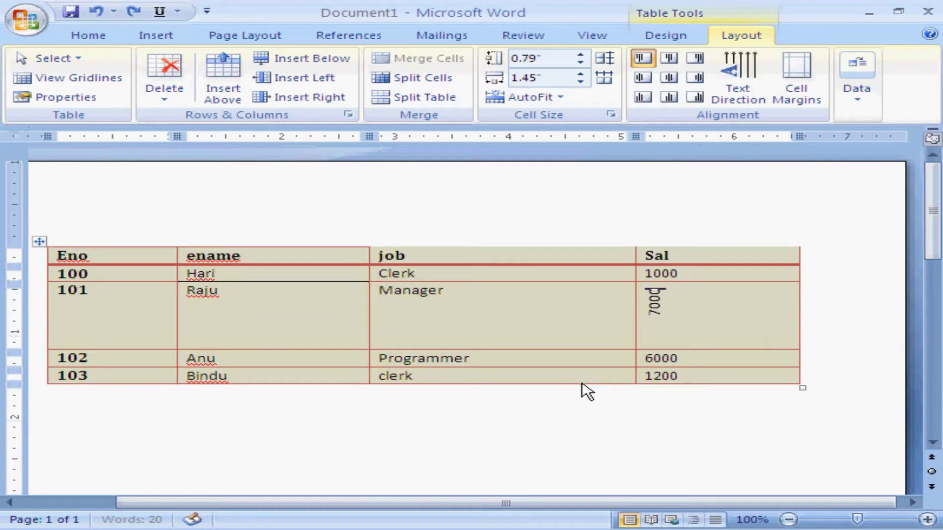
key("ctrl+y")
key("ctrl+y")
key("ctrl+y")
key("ctrl+y")
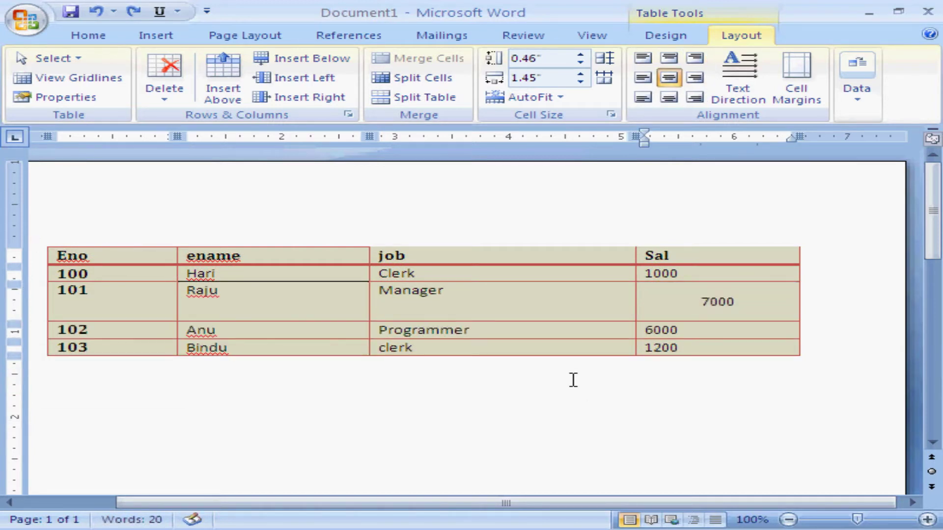
key("ctrl+z")
key("ctrl+z")
key("ctrl+z")
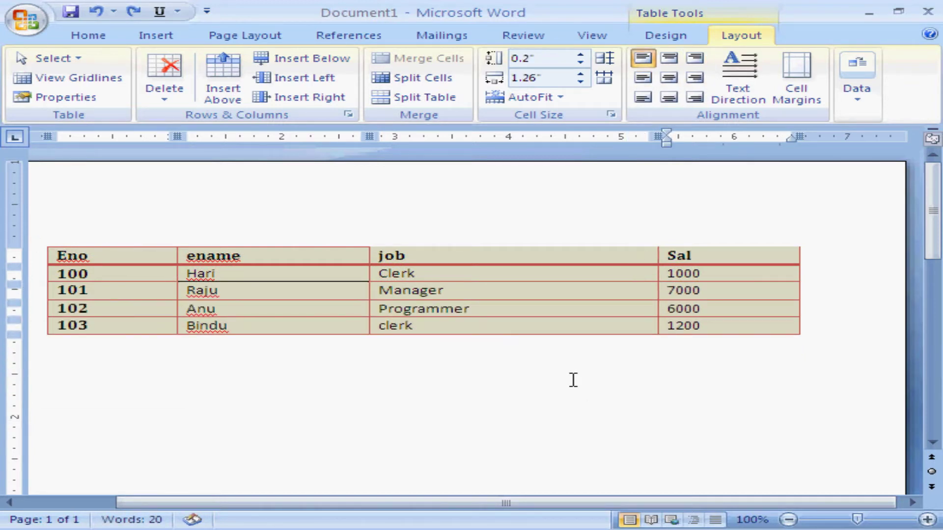
mouse_move(703, 332)
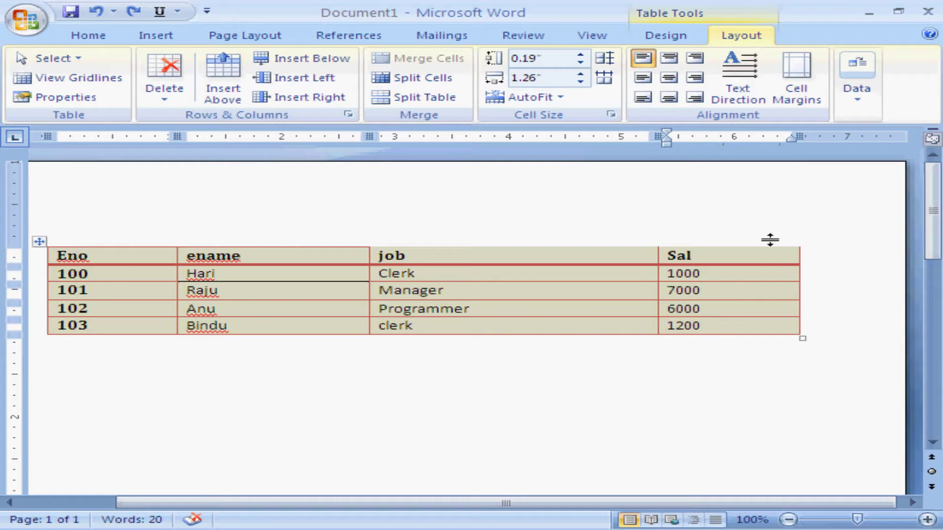
left_click(864, 101)
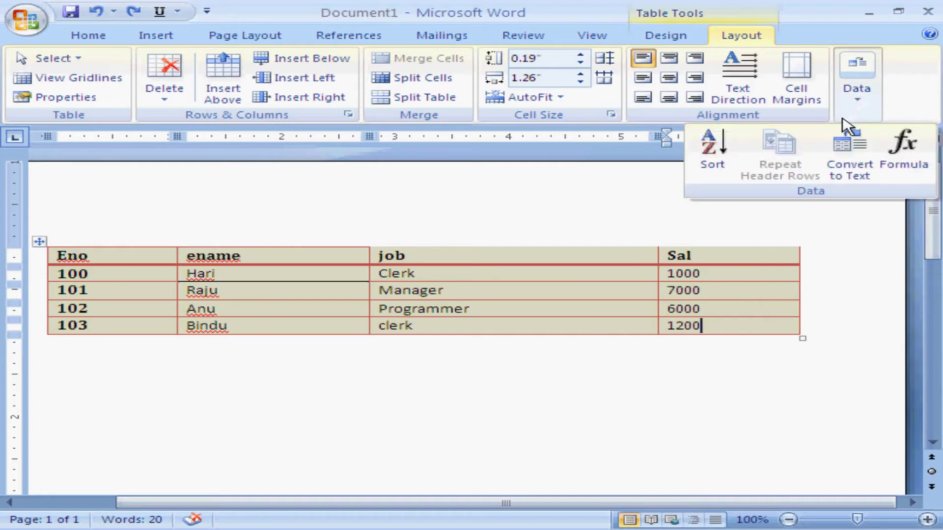
Step: Sort the table by Eno as Number, Descending, keeping the header row
left_click(711, 157)
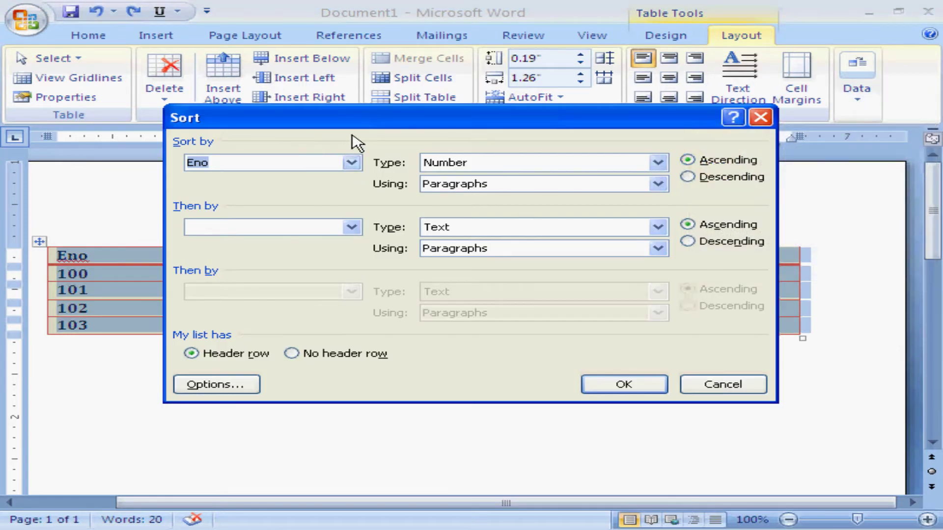
left_click_drag(363, 124, 400, 285)
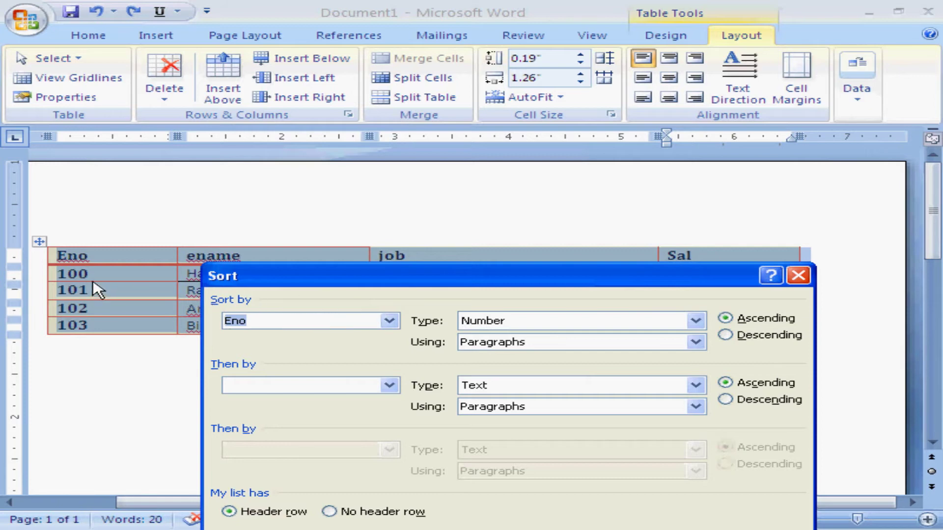
left_click(729, 337)
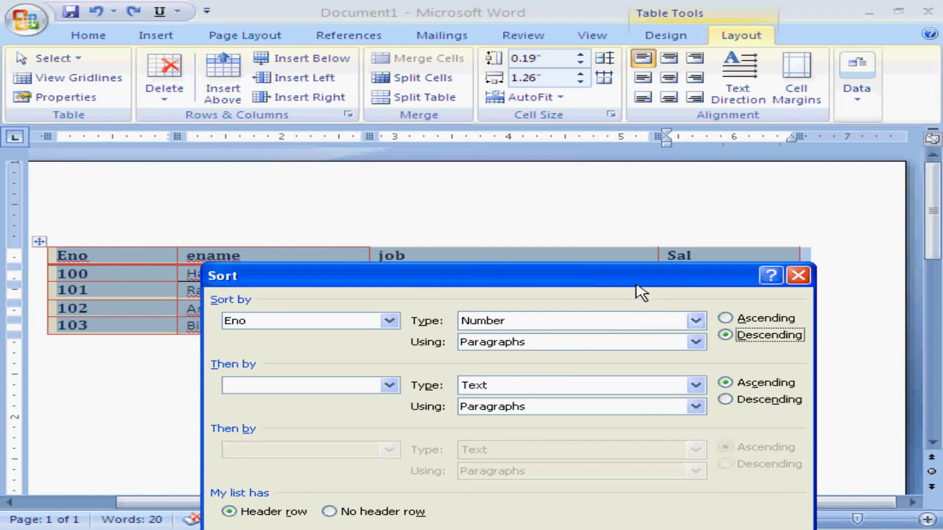
left_click_drag(632, 280, 576, 211)
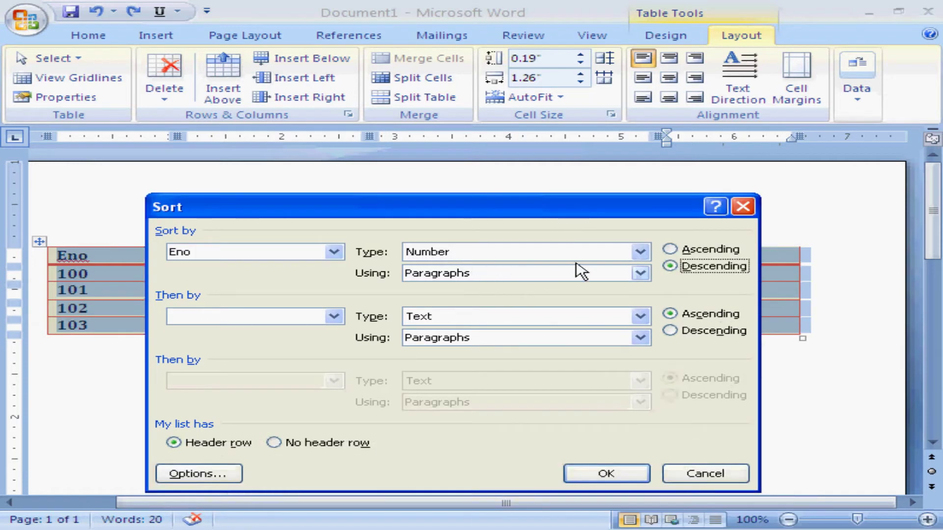
left_click(640, 252)
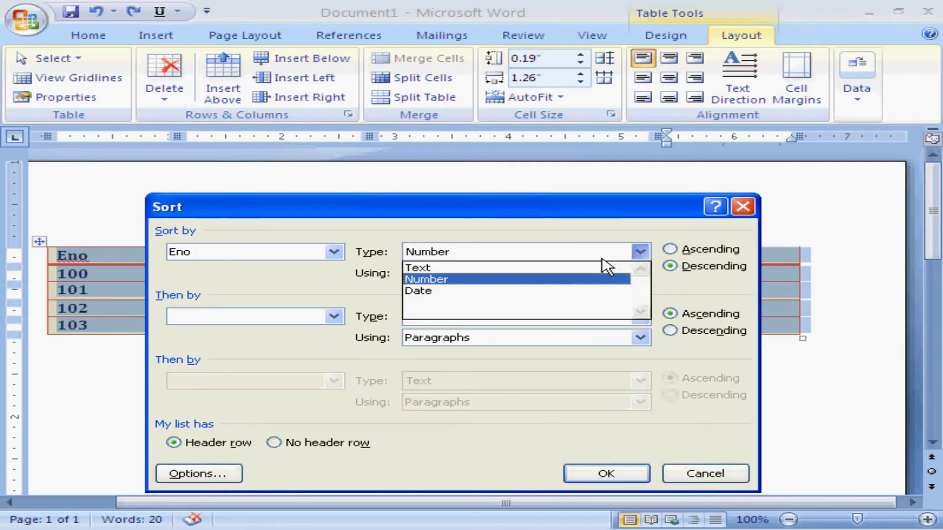
left_click(448, 280)
left_click(615, 474)
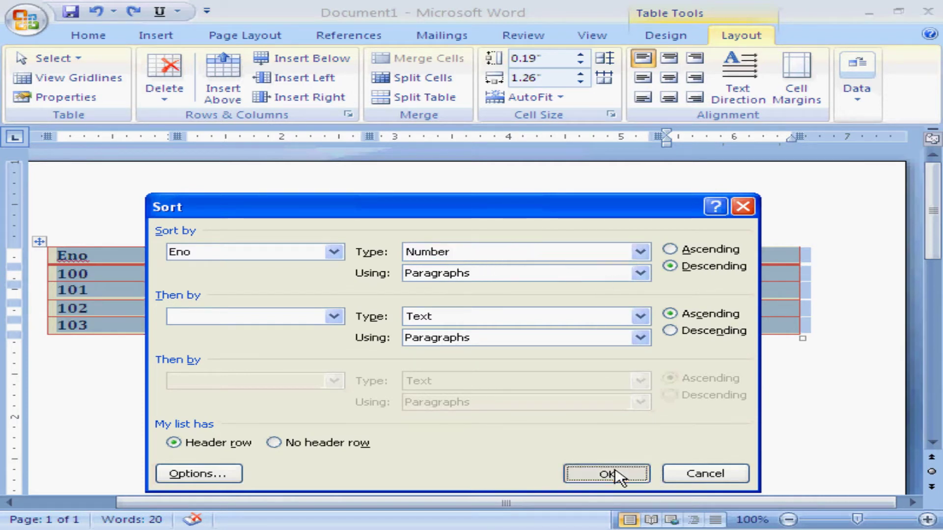
left_click(615, 474)
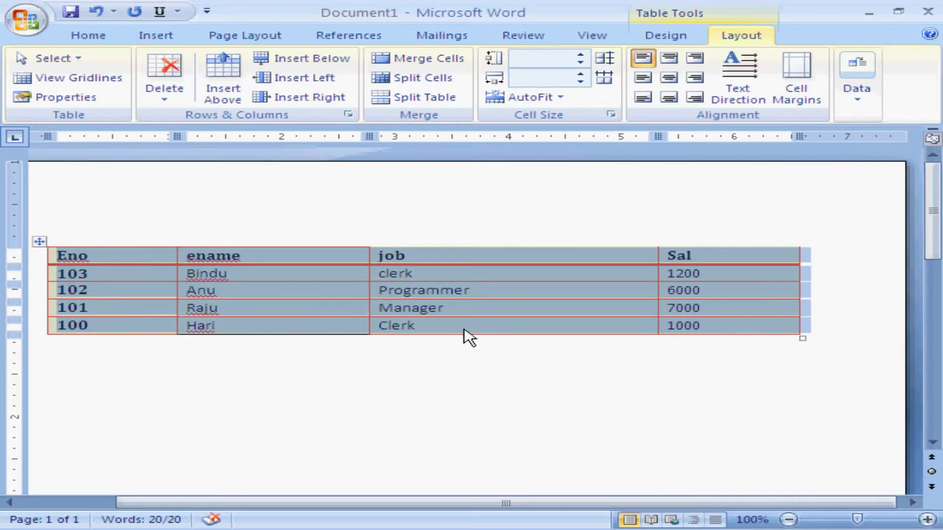
left_click(731, 336)
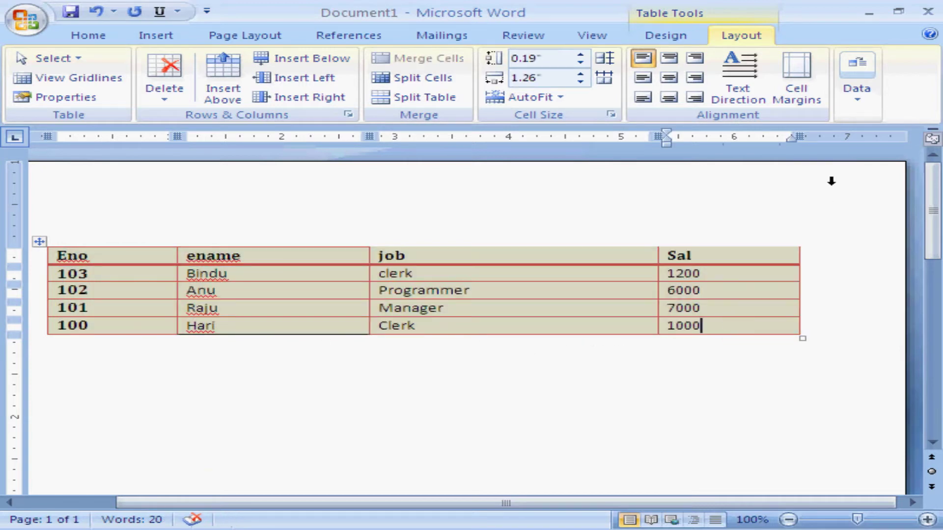
Step: Select the header row, then select the whole employee table with its move handle
left_click(860, 106)
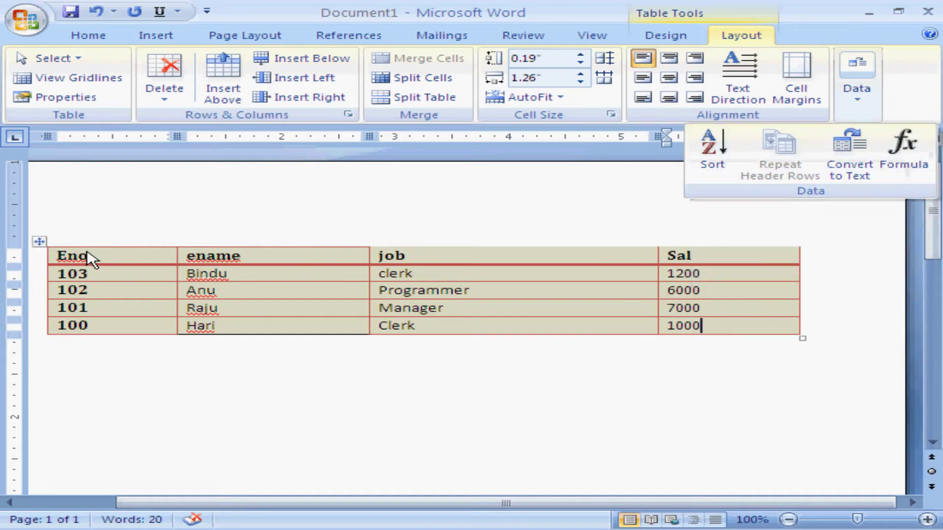
left_click(54, 255)
left_click(44, 254)
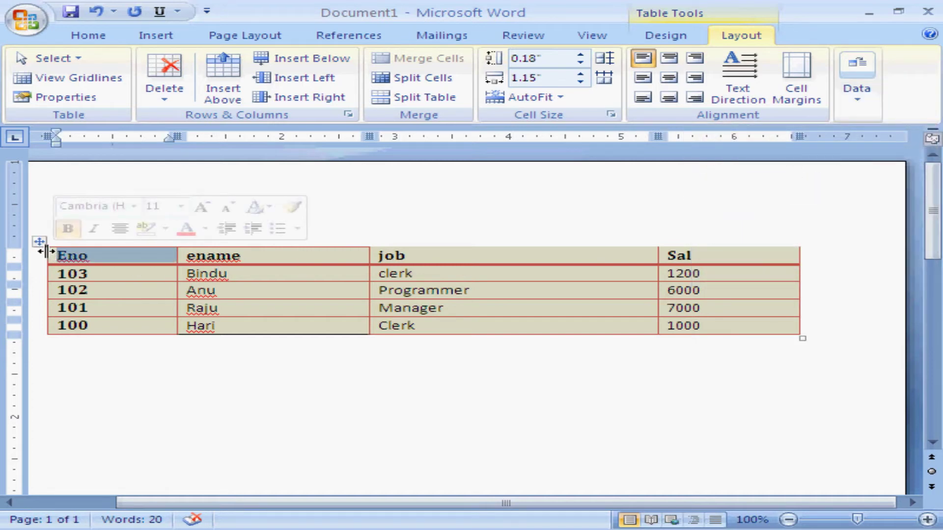
left_click(39, 263)
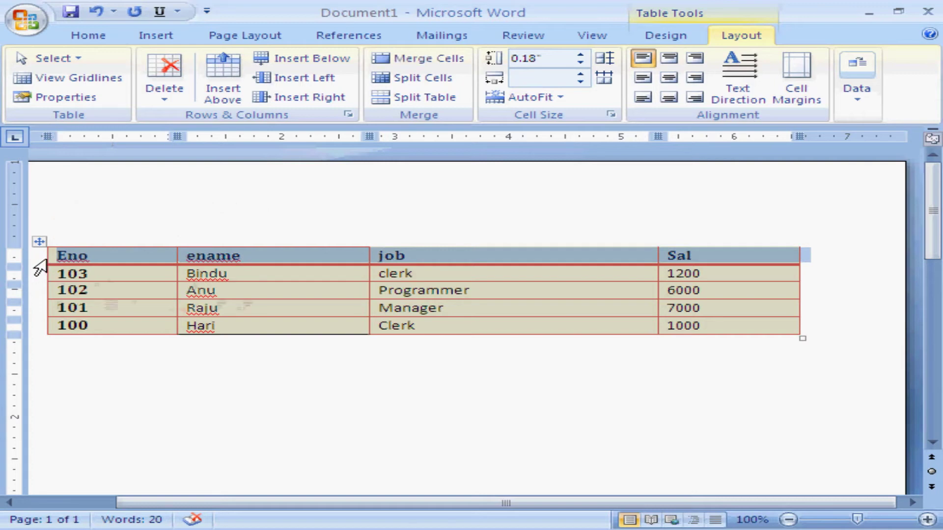
left_click(858, 106)
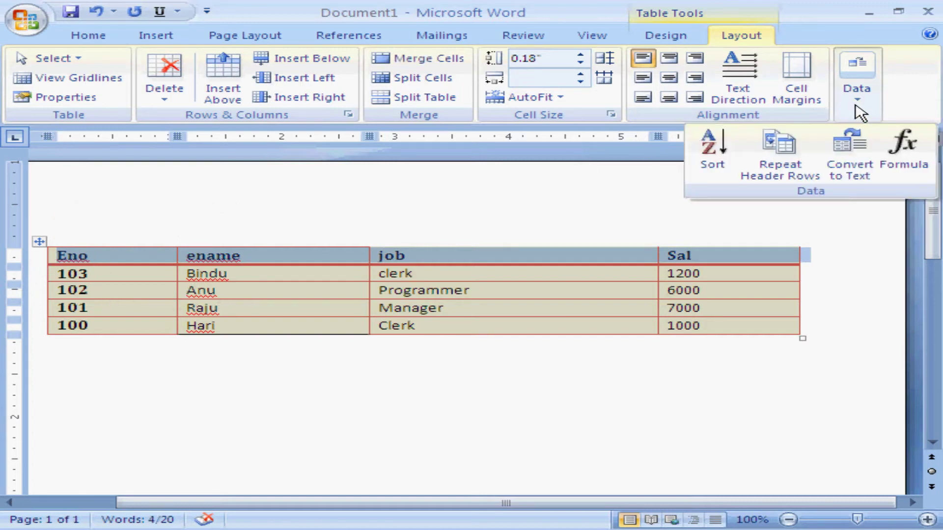
left_click(791, 170)
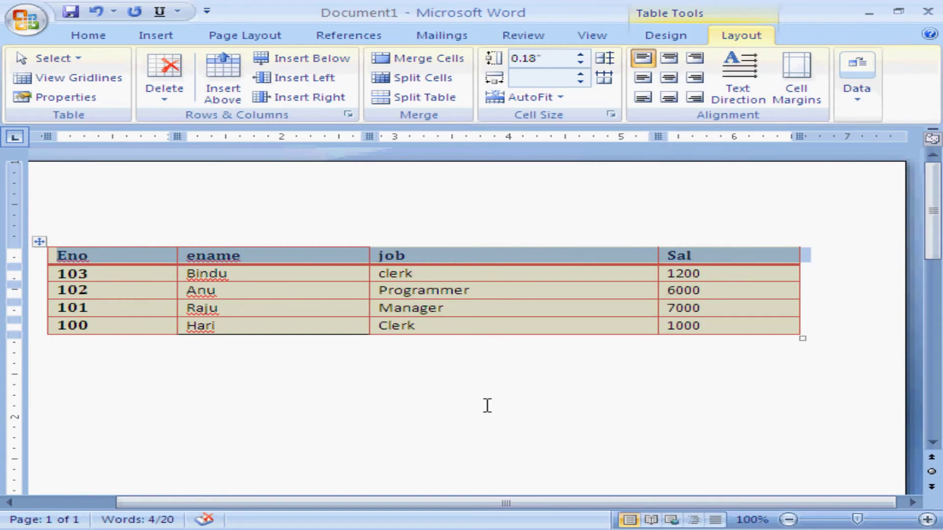
left_click(496, 263)
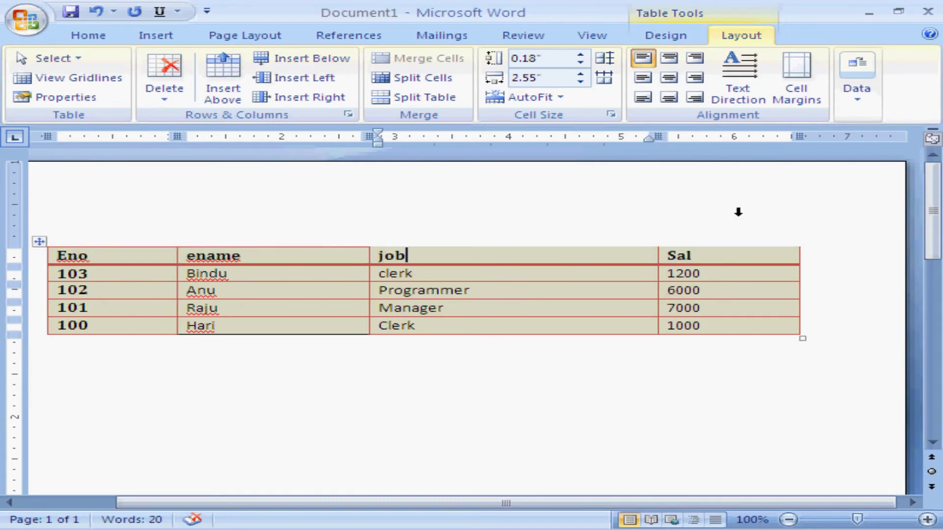
left_click(854, 101)
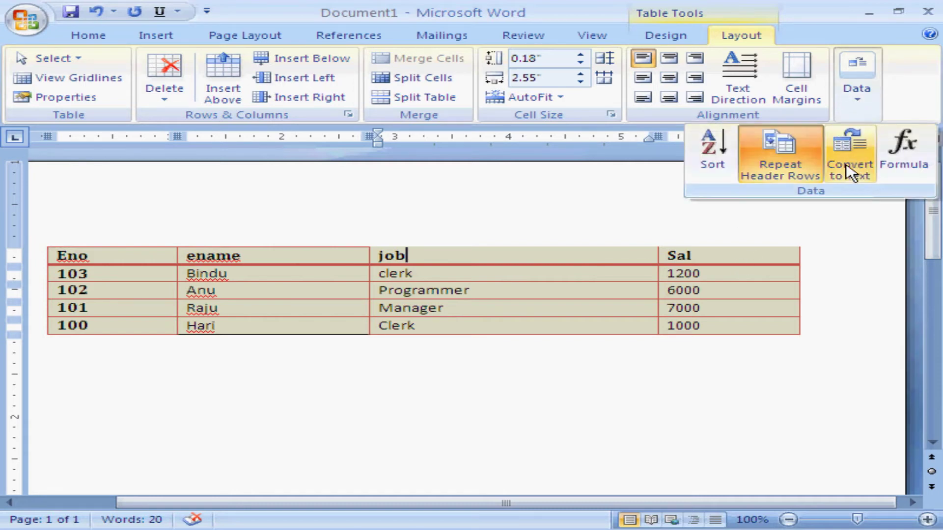
left_click(78, 265)
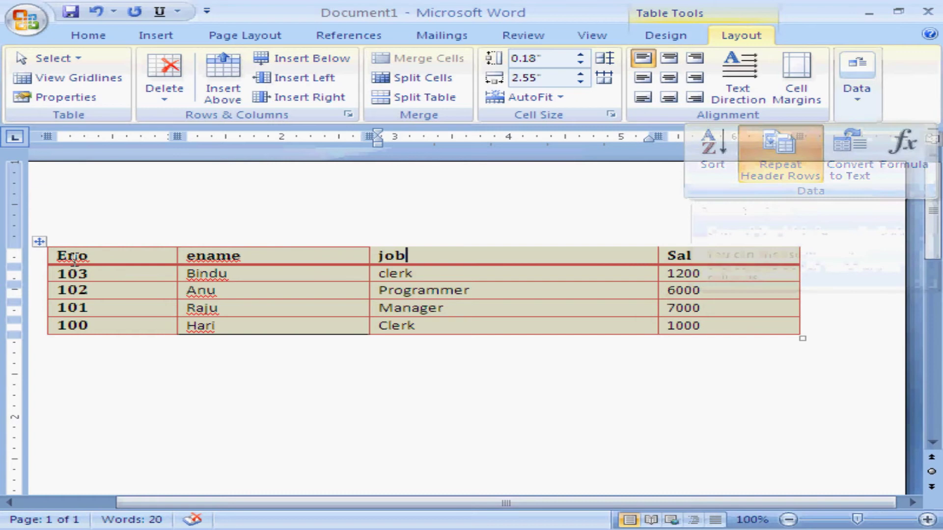
left_click(40, 242)
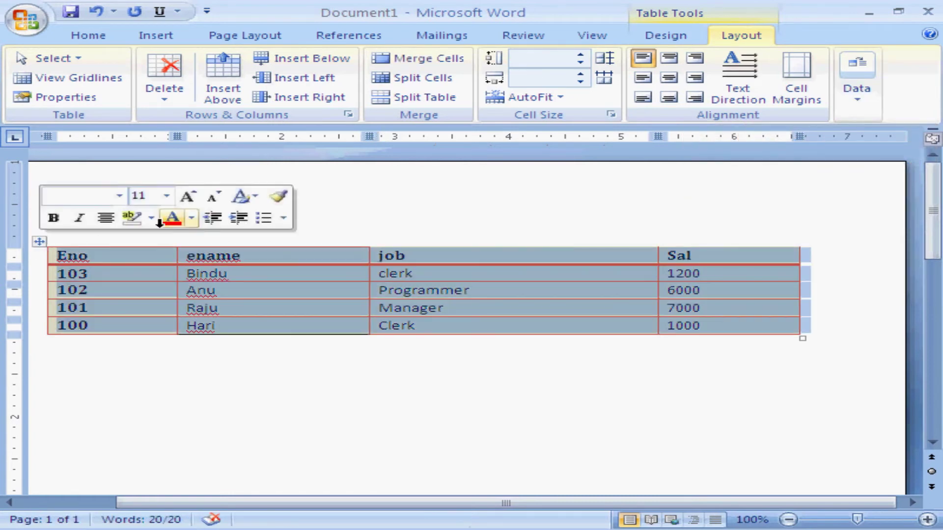
left_click(866, 112)
left_click(849, 157)
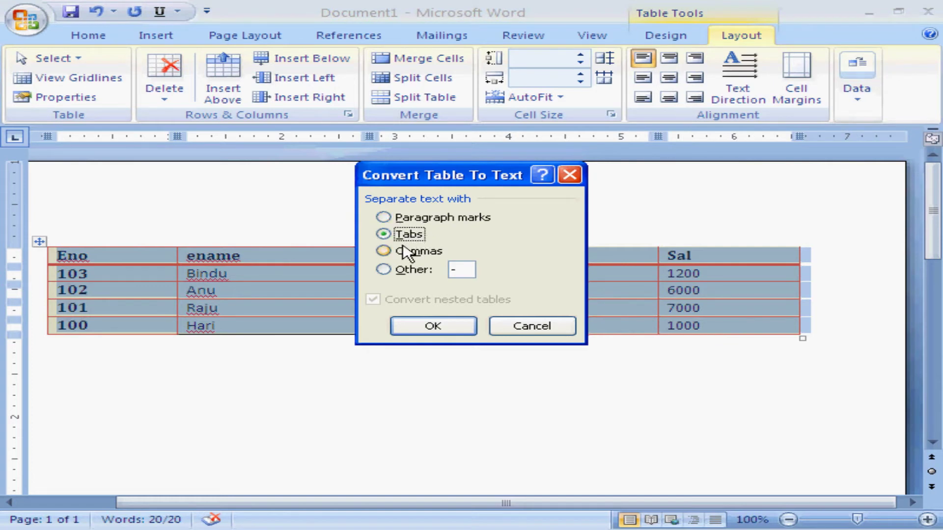
left_click(427, 319)
left_click(464, 322)
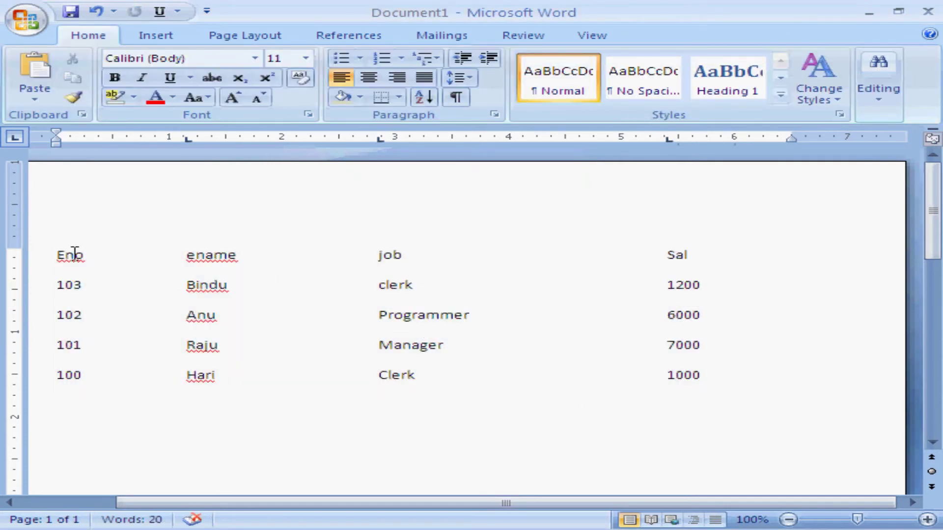
left_click_drag(53, 249, 698, 377)
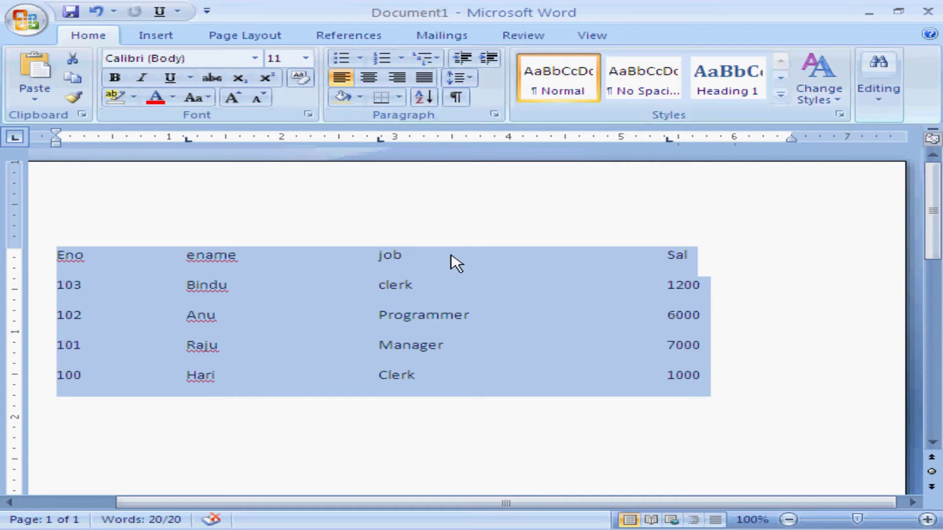
key("ctrl+z")
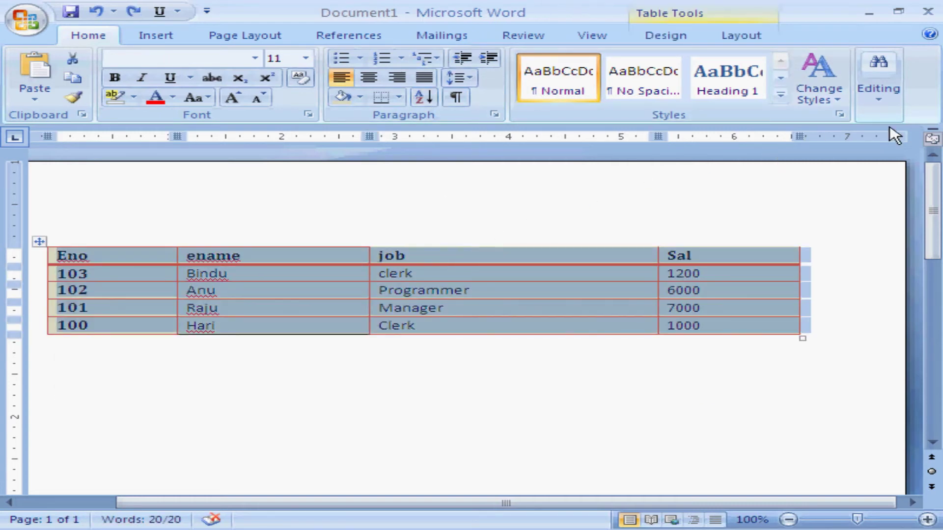
left_click(736, 43)
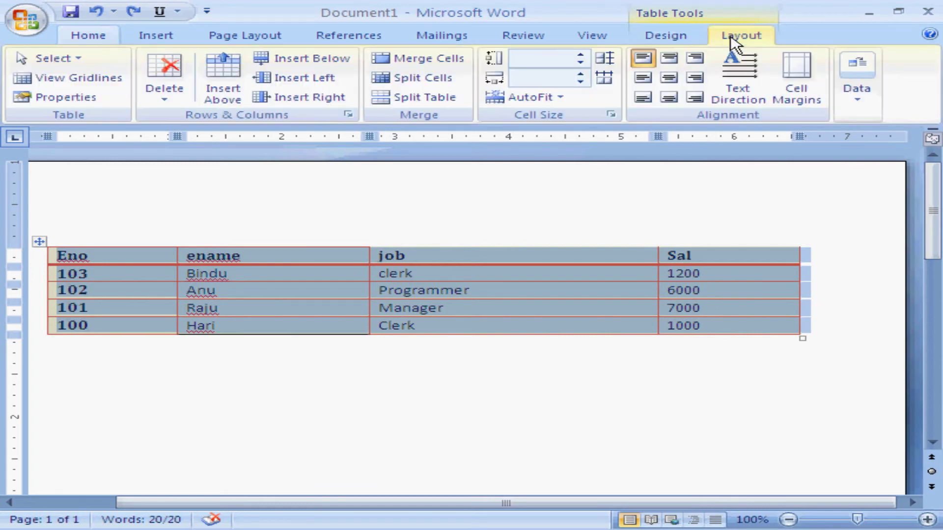
left_click(858, 101)
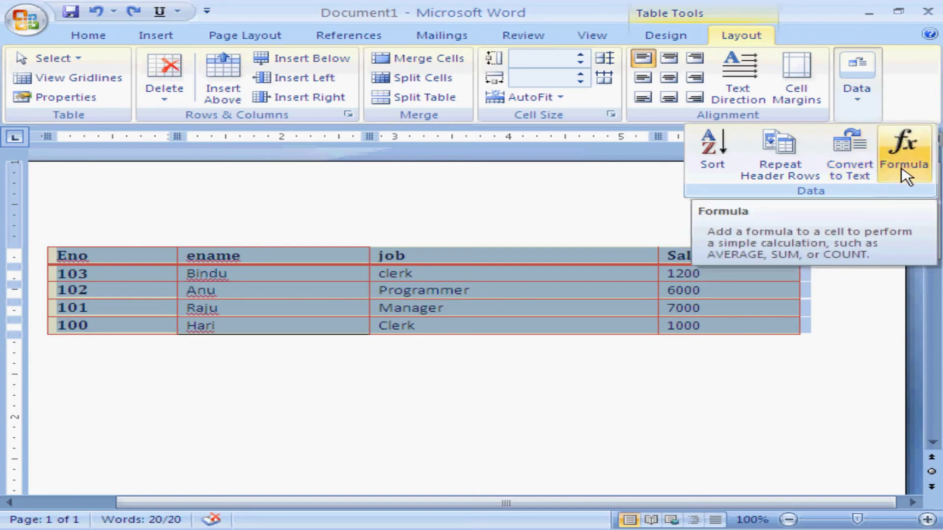
left_click(740, 329)
left_click(735, 327)
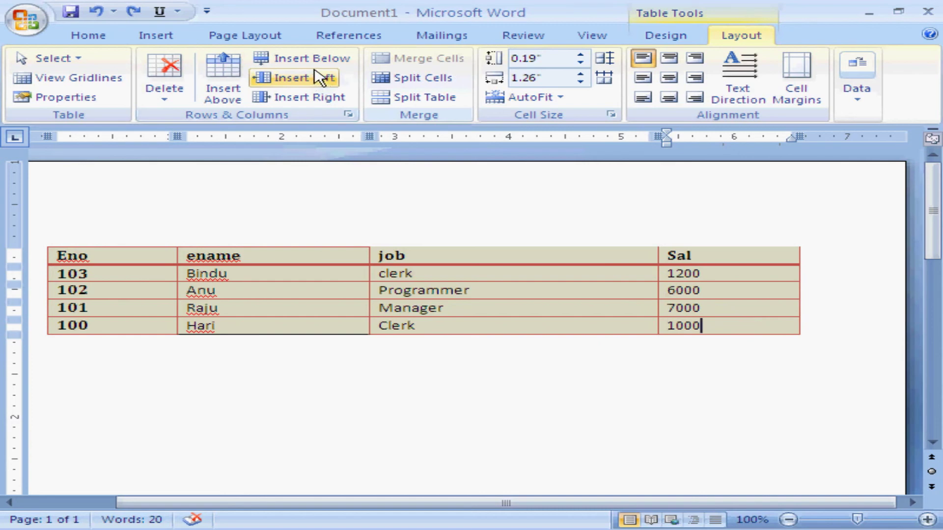
Step: Insert a row below the last employee, try a =SUM(ABOVE) total of 15200, then delete it
left_click(299, 59)
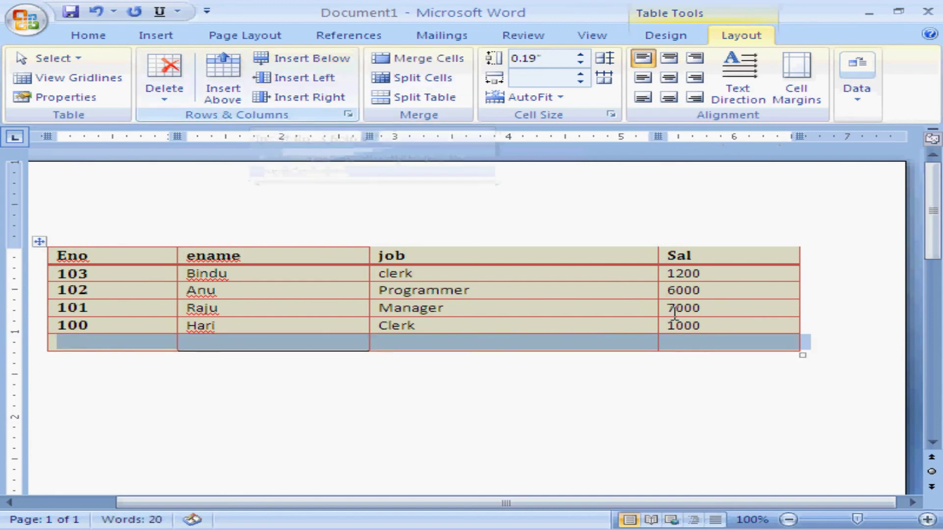
left_click(687, 342)
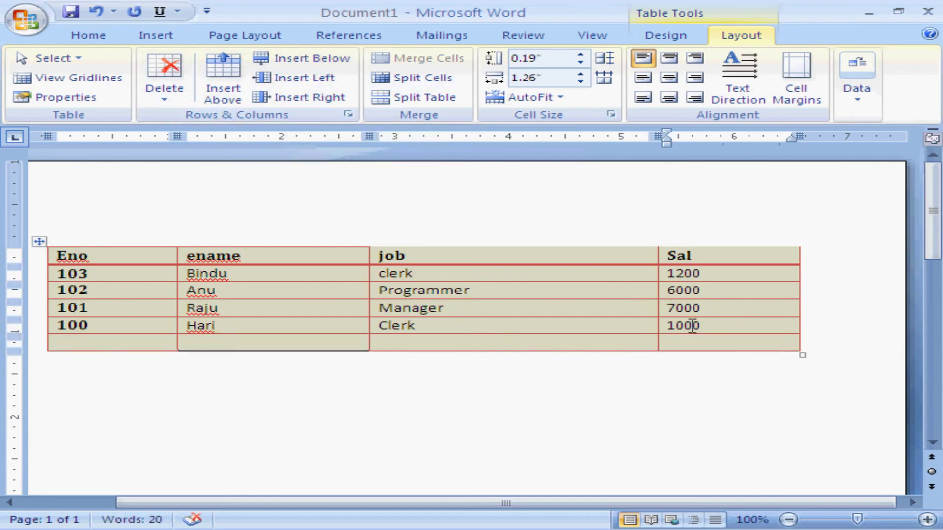
left_click(858, 101)
left_click(903, 152)
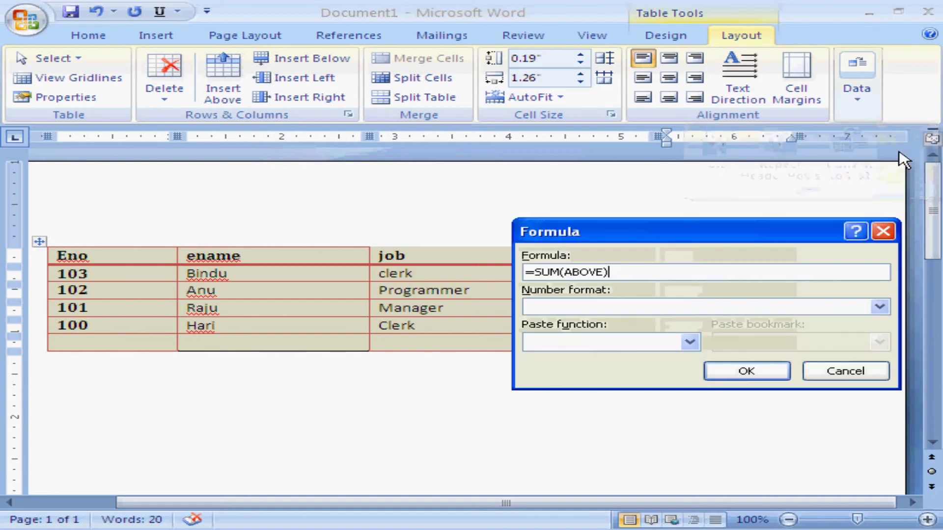
left_click_drag(661, 235, 295, 218)
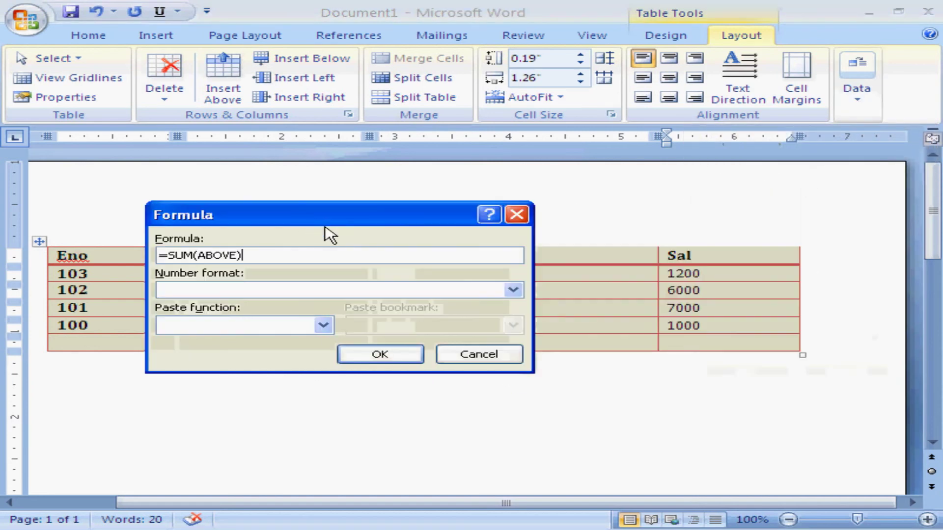
left_click(512, 294)
left_click(513, 359)
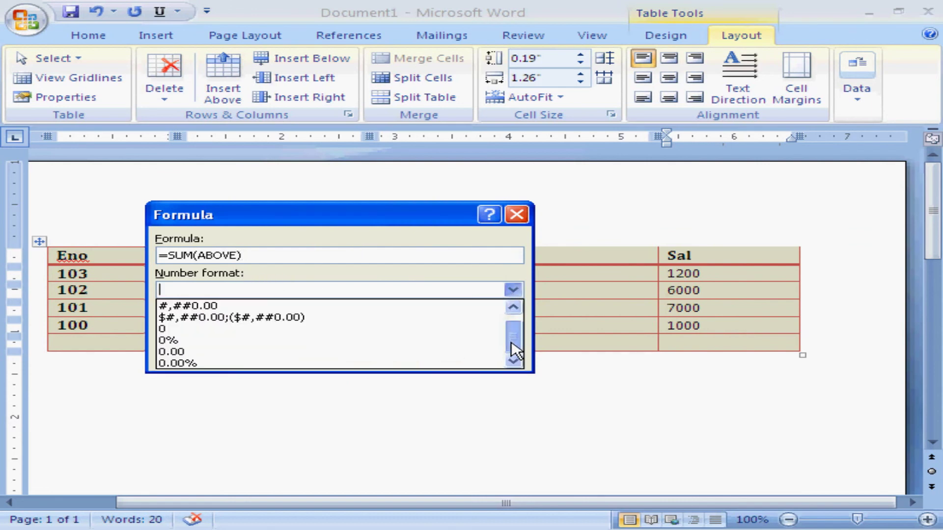
left_click(488, 274)
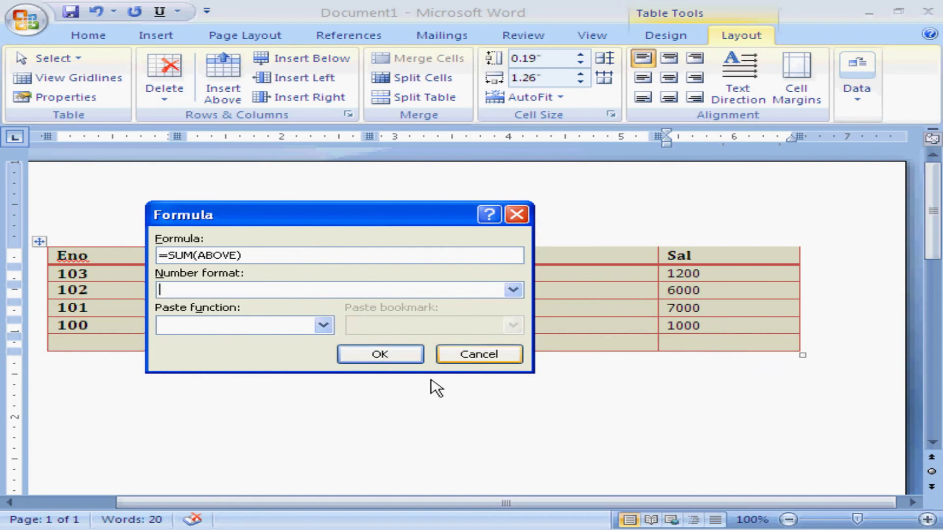
left_click(381, 354)
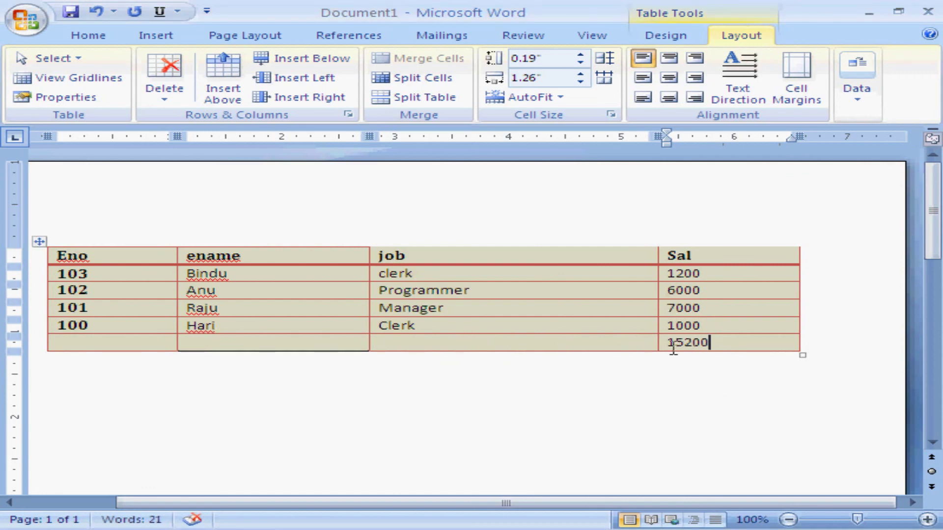
double_click(710, 342)
key("Delete")
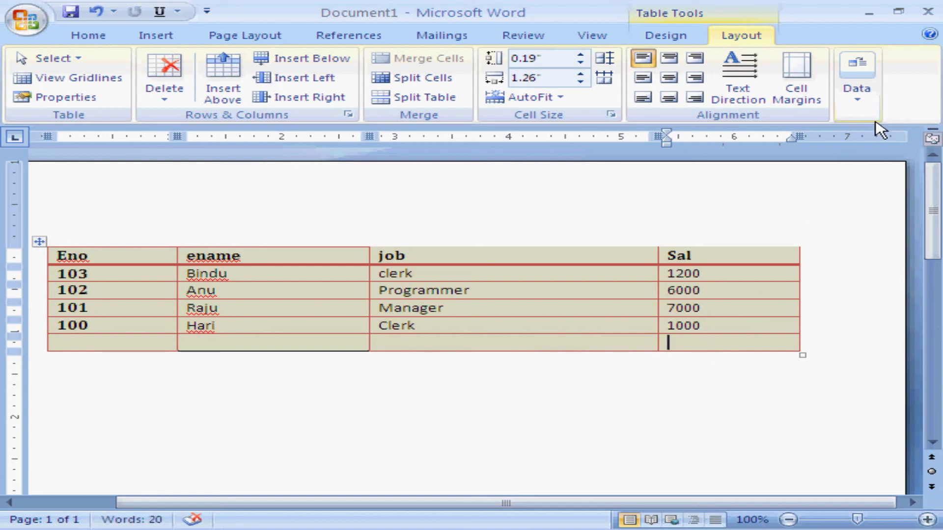
Step: Change the Sal cell formula to =AVERAGE(ABOVE), giving 3800
left_click(863, 111)
left_click(903, 153)
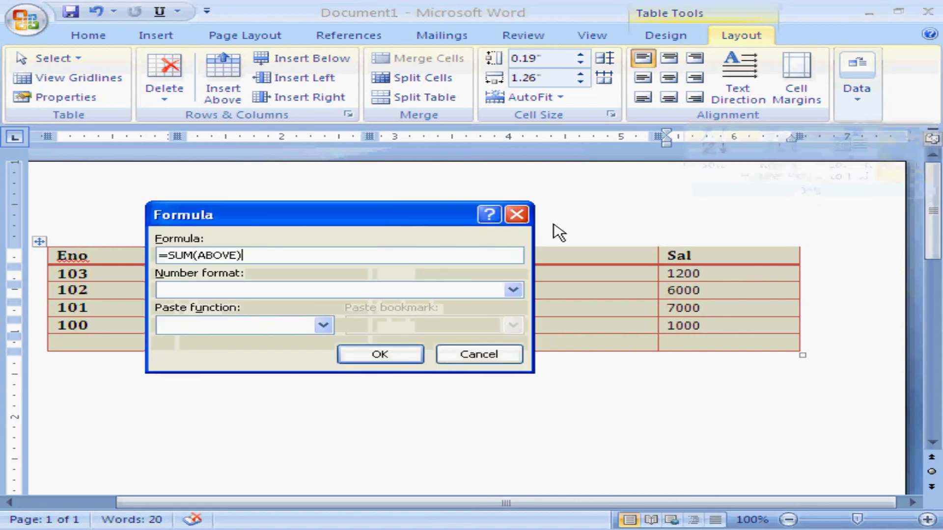
left_click(323, 326)
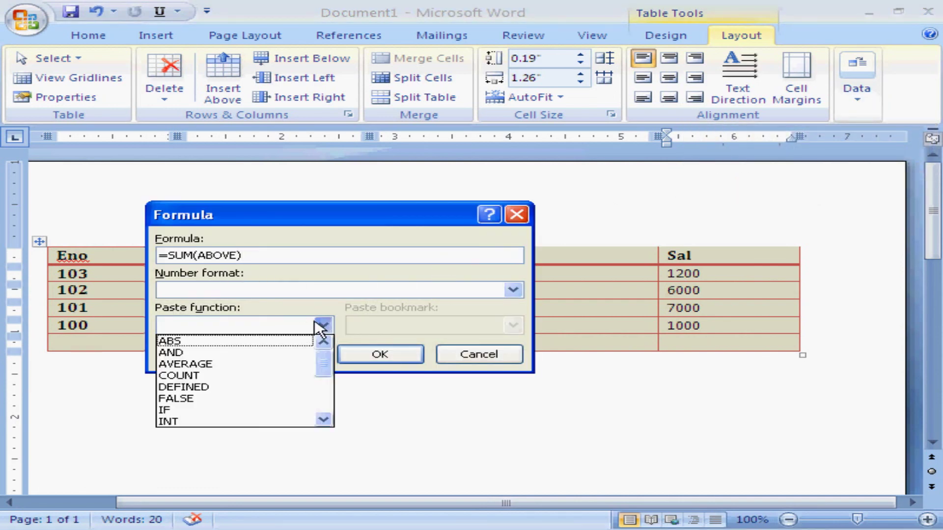
left_click(195, 256)
key("BackSpace")
key("BackSpace")
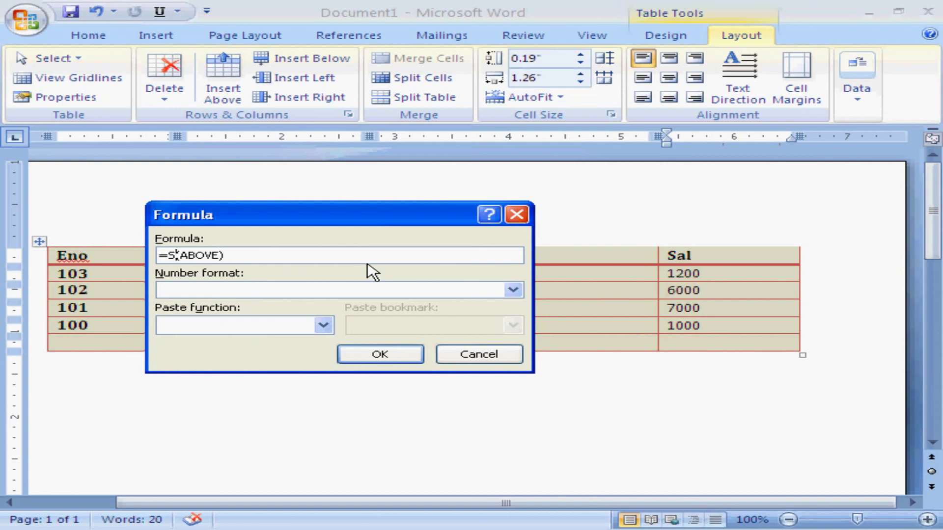
key("BackSpace")
type("ave")
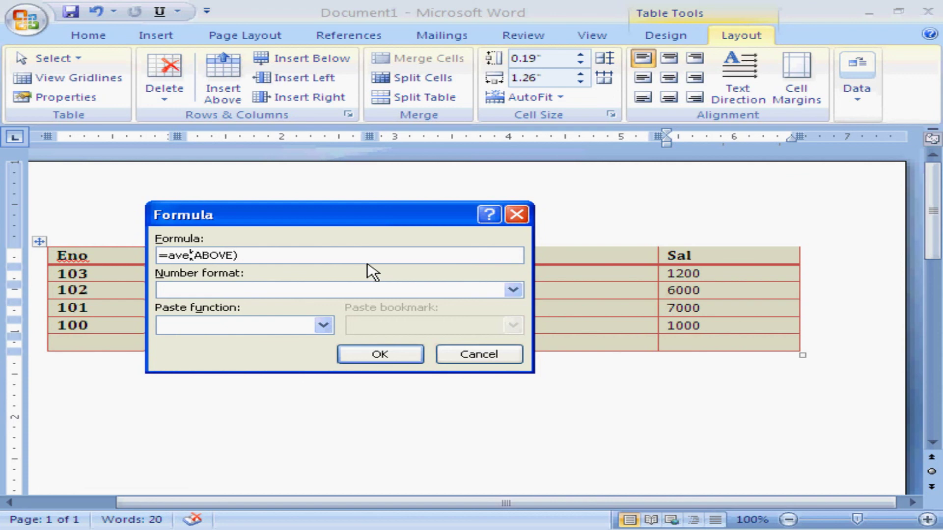
type("rage")
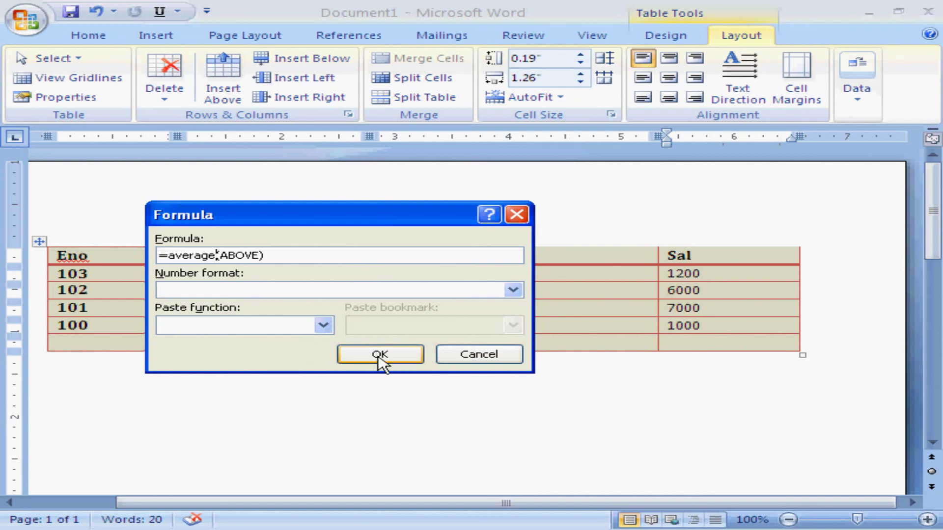
left_click(381, 355)
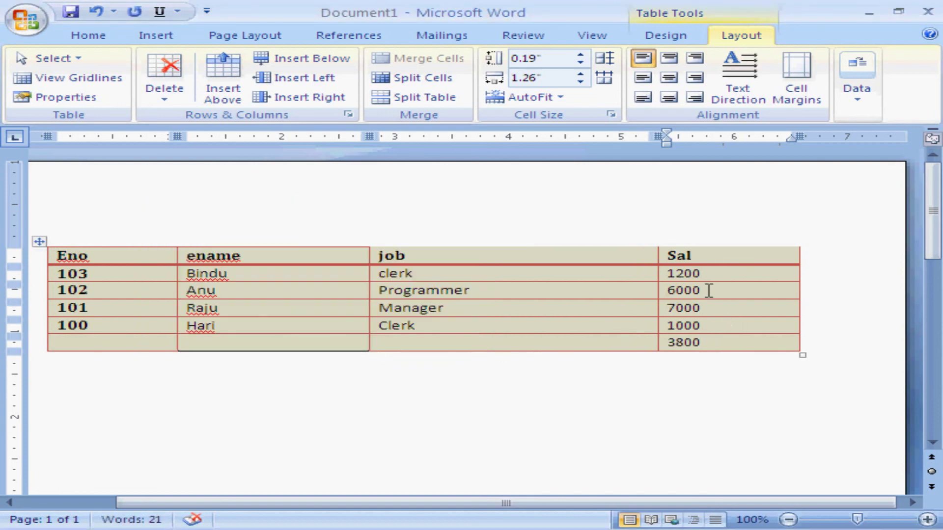
left_click(586, 311)
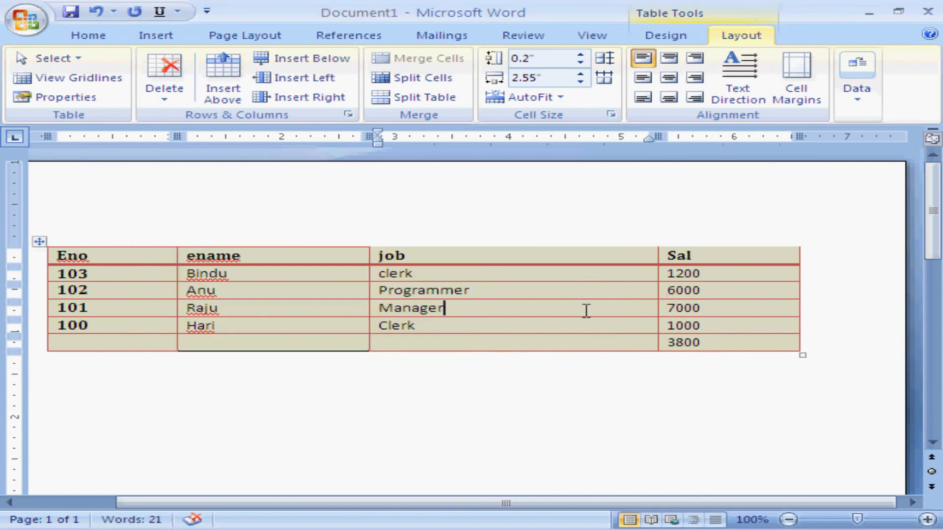